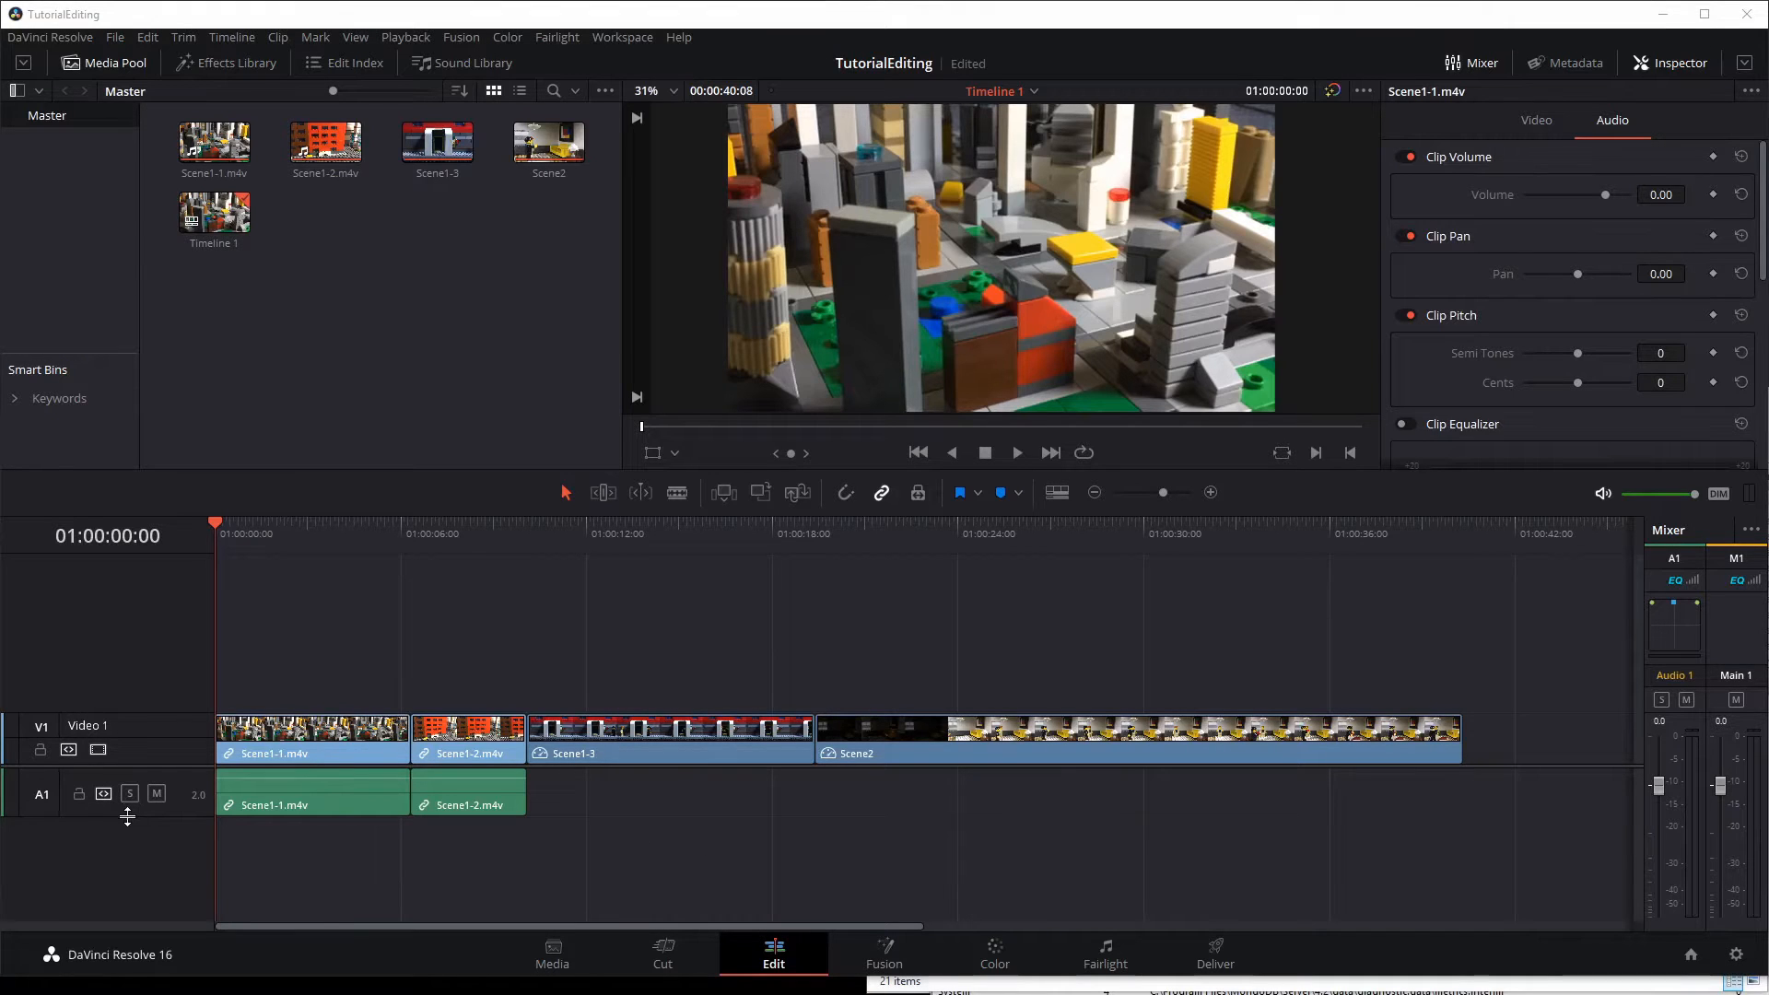
# Enlarge the audio track header and rename the video track "Main Video" and the audio track "Main Audio"
pyautogui.moveTo(126, 816); pyautogui.dragTo(127, 822)
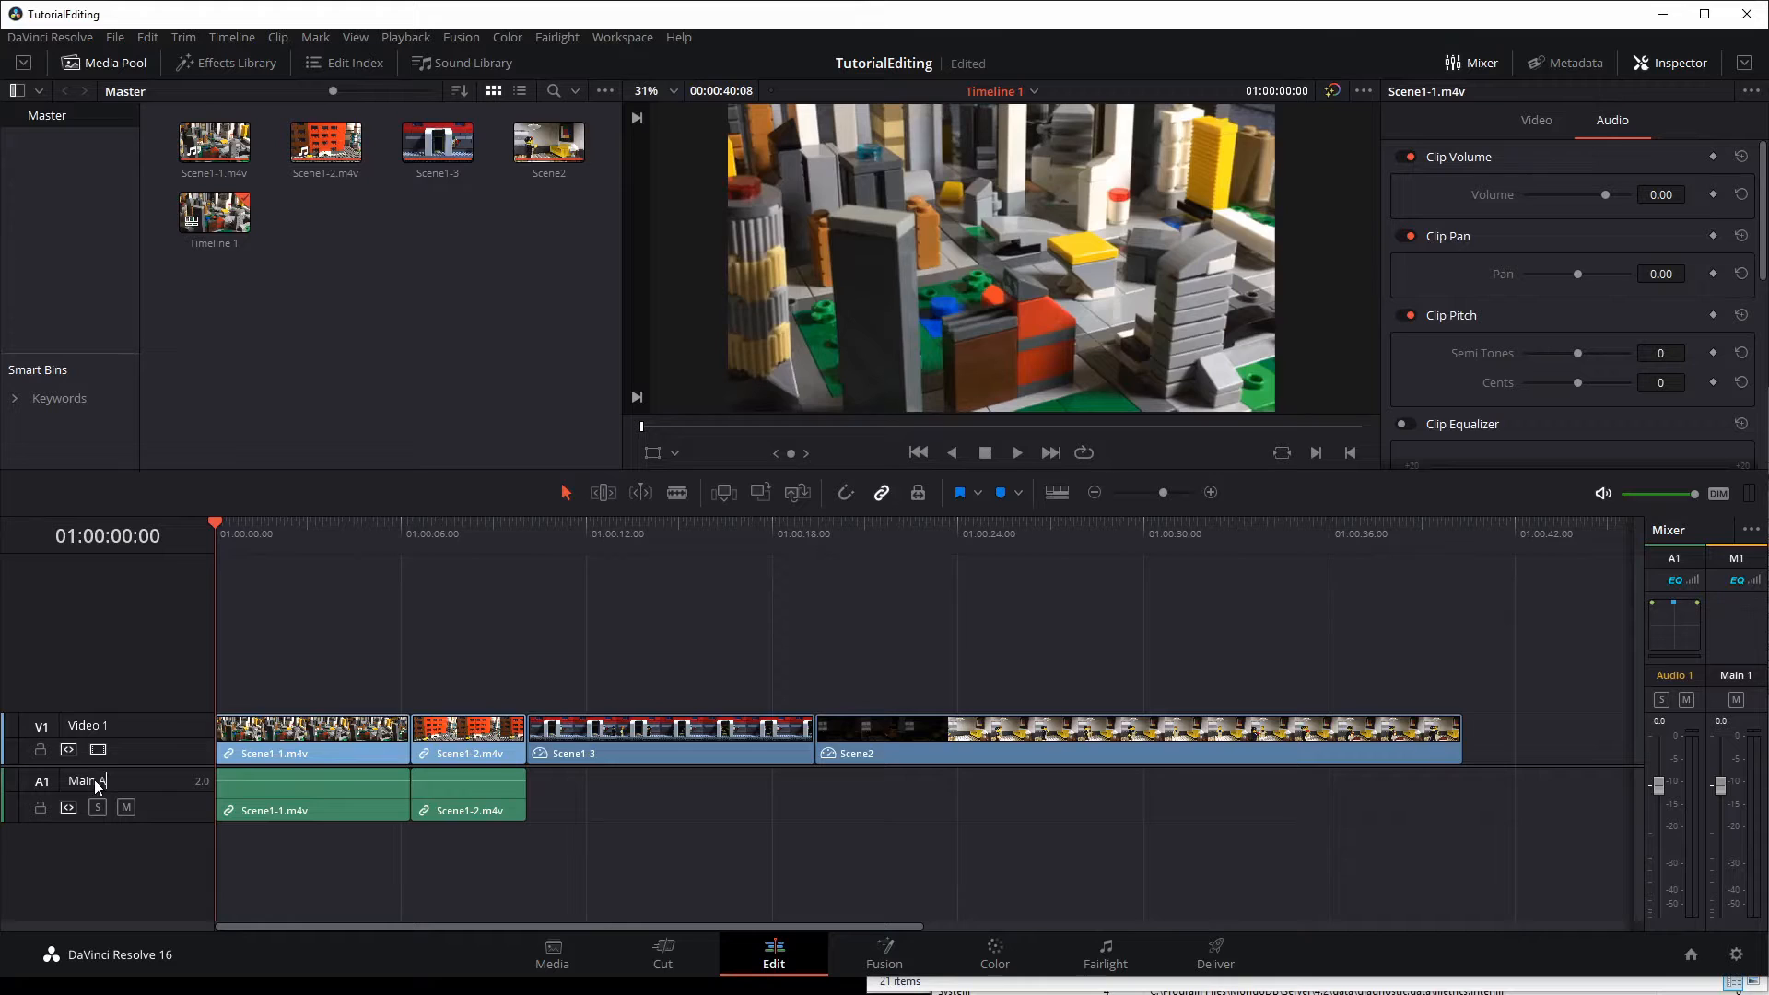
pyautogui.doubleClick(96, 734)
# Add a stereo audio track below Main Audio and name it "SE1"
pyautogui.rightClick(124, 854)
pyautogui.moveTo(199, 873)
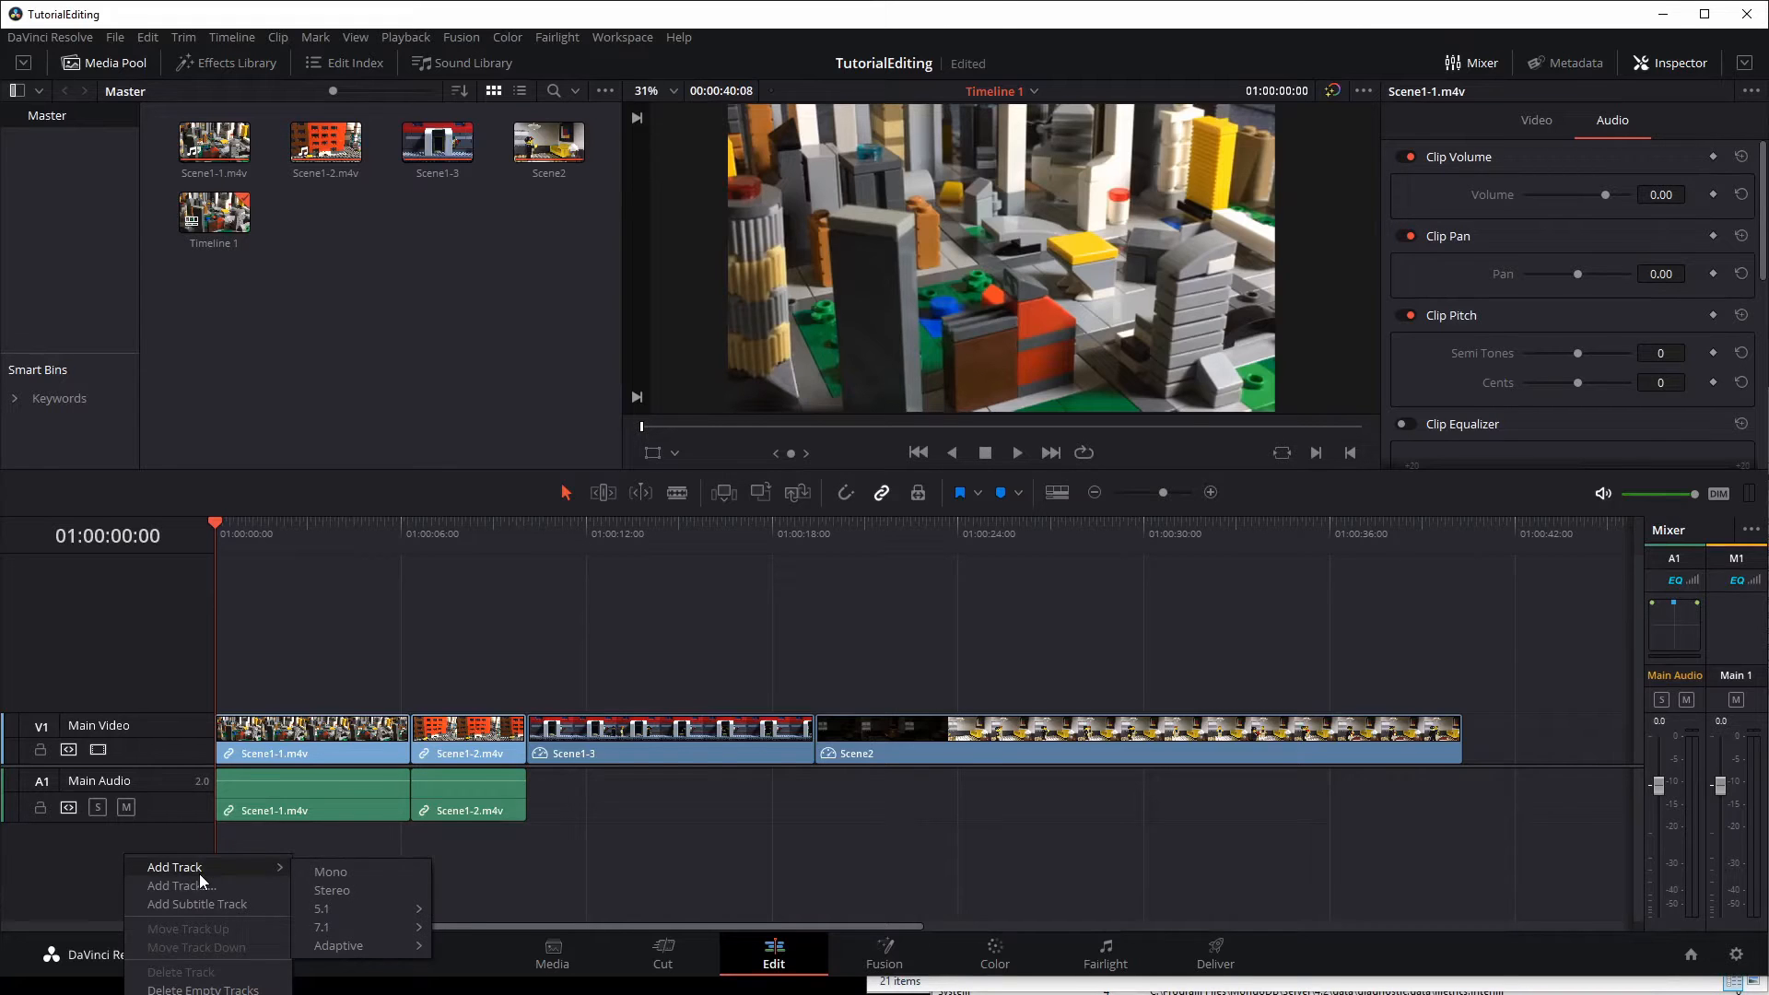
pyautogui.click(348, 886)
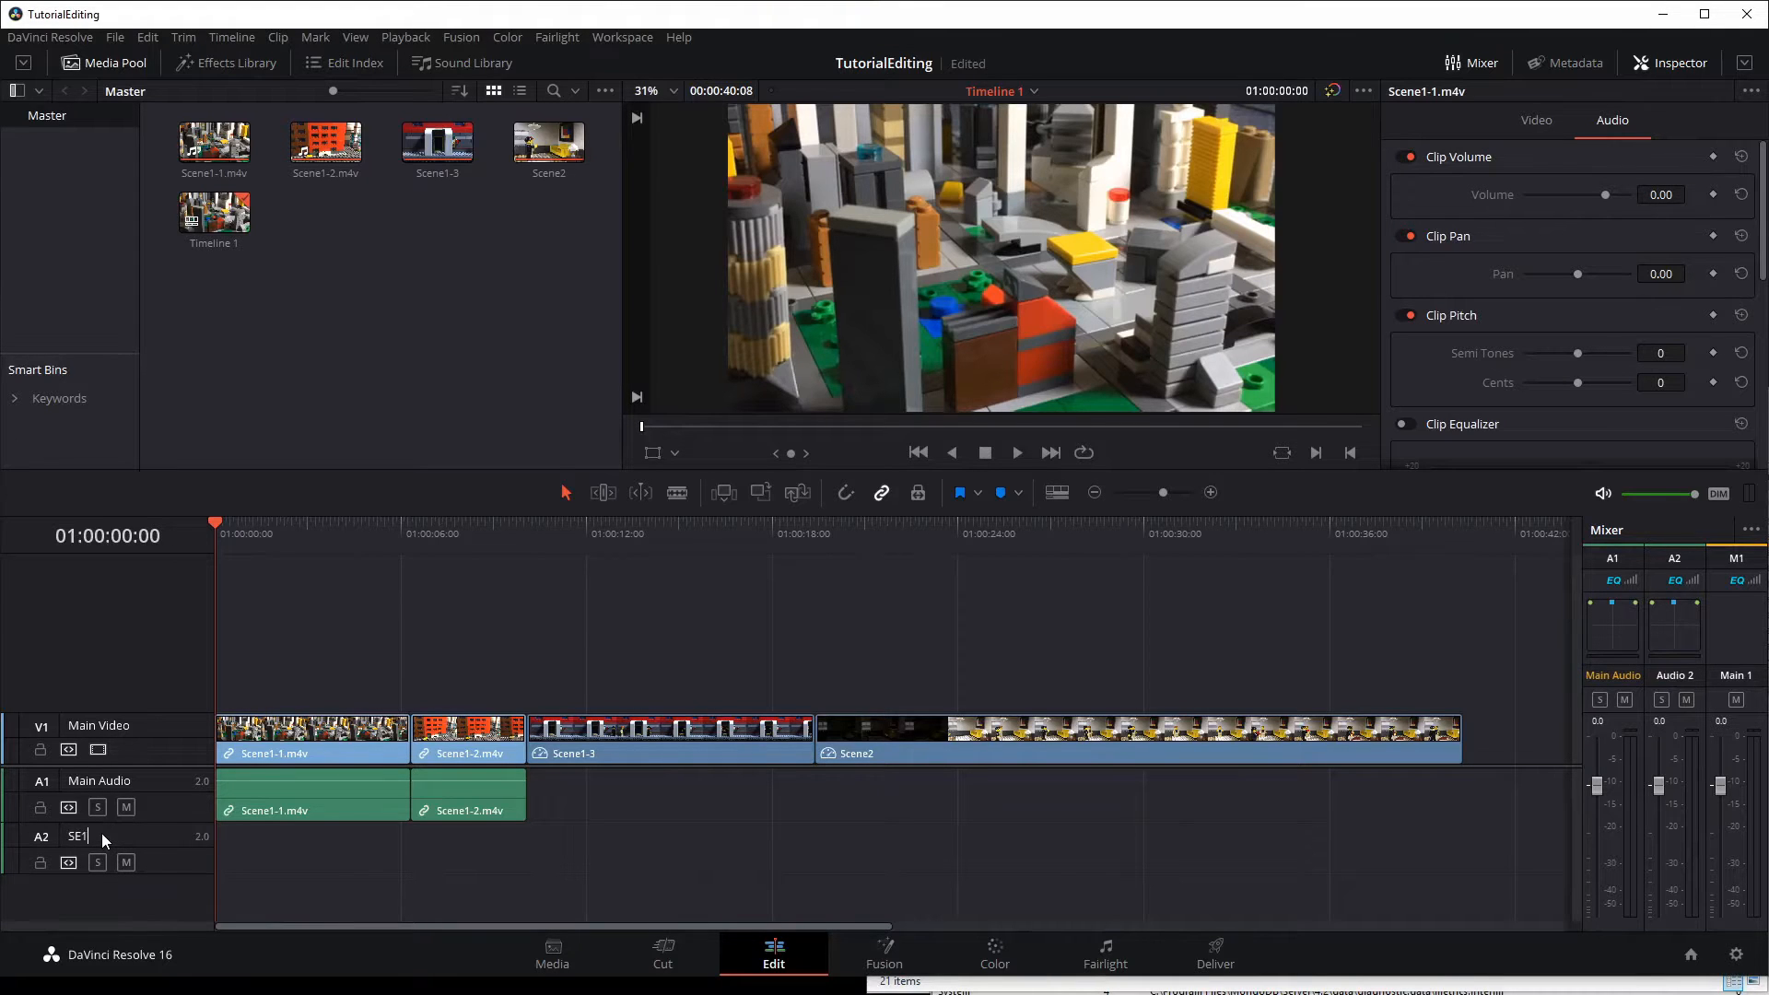
pyautogui.press('Return')
# Add another stereo audio track below SE1, enlarge its header and name it "SE2"
pyautogui.rightClick(88, 902)
pyautogui.moveTo(166, 912)
pyautogui.click(295, 933)
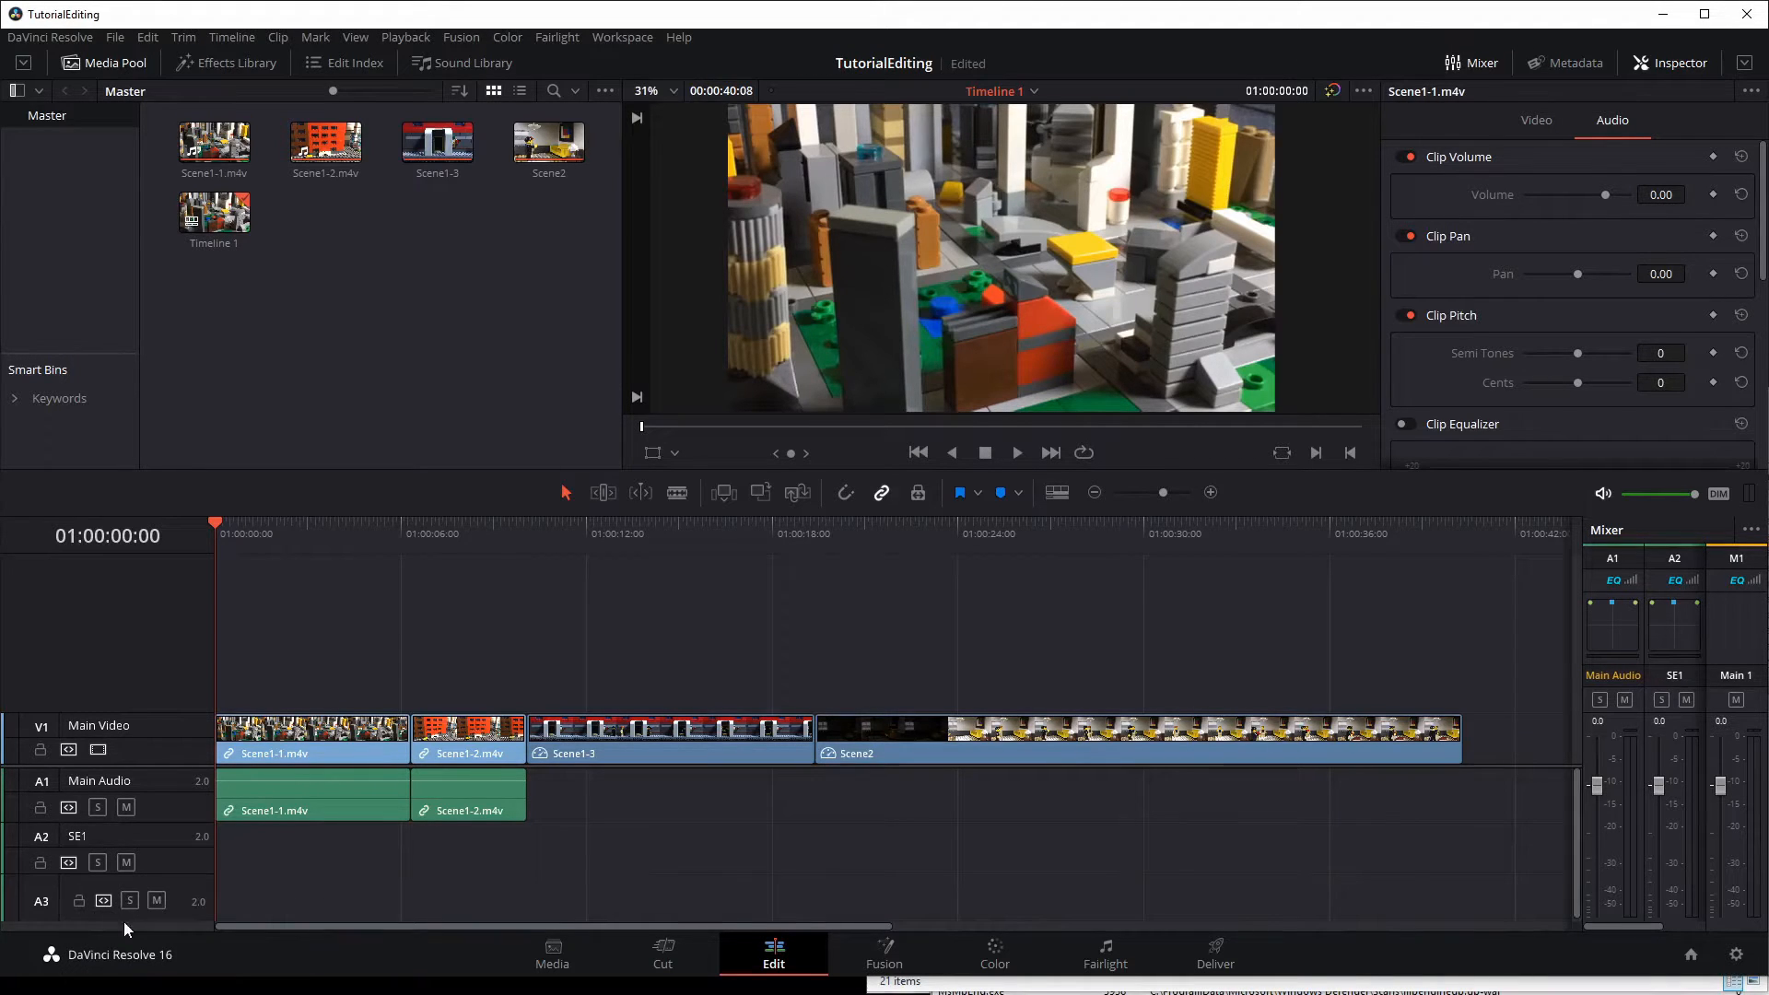
pyautogui.moveTo(120, 919); pyautogui.dragTo(120, 926)
pyautogui.write('S')
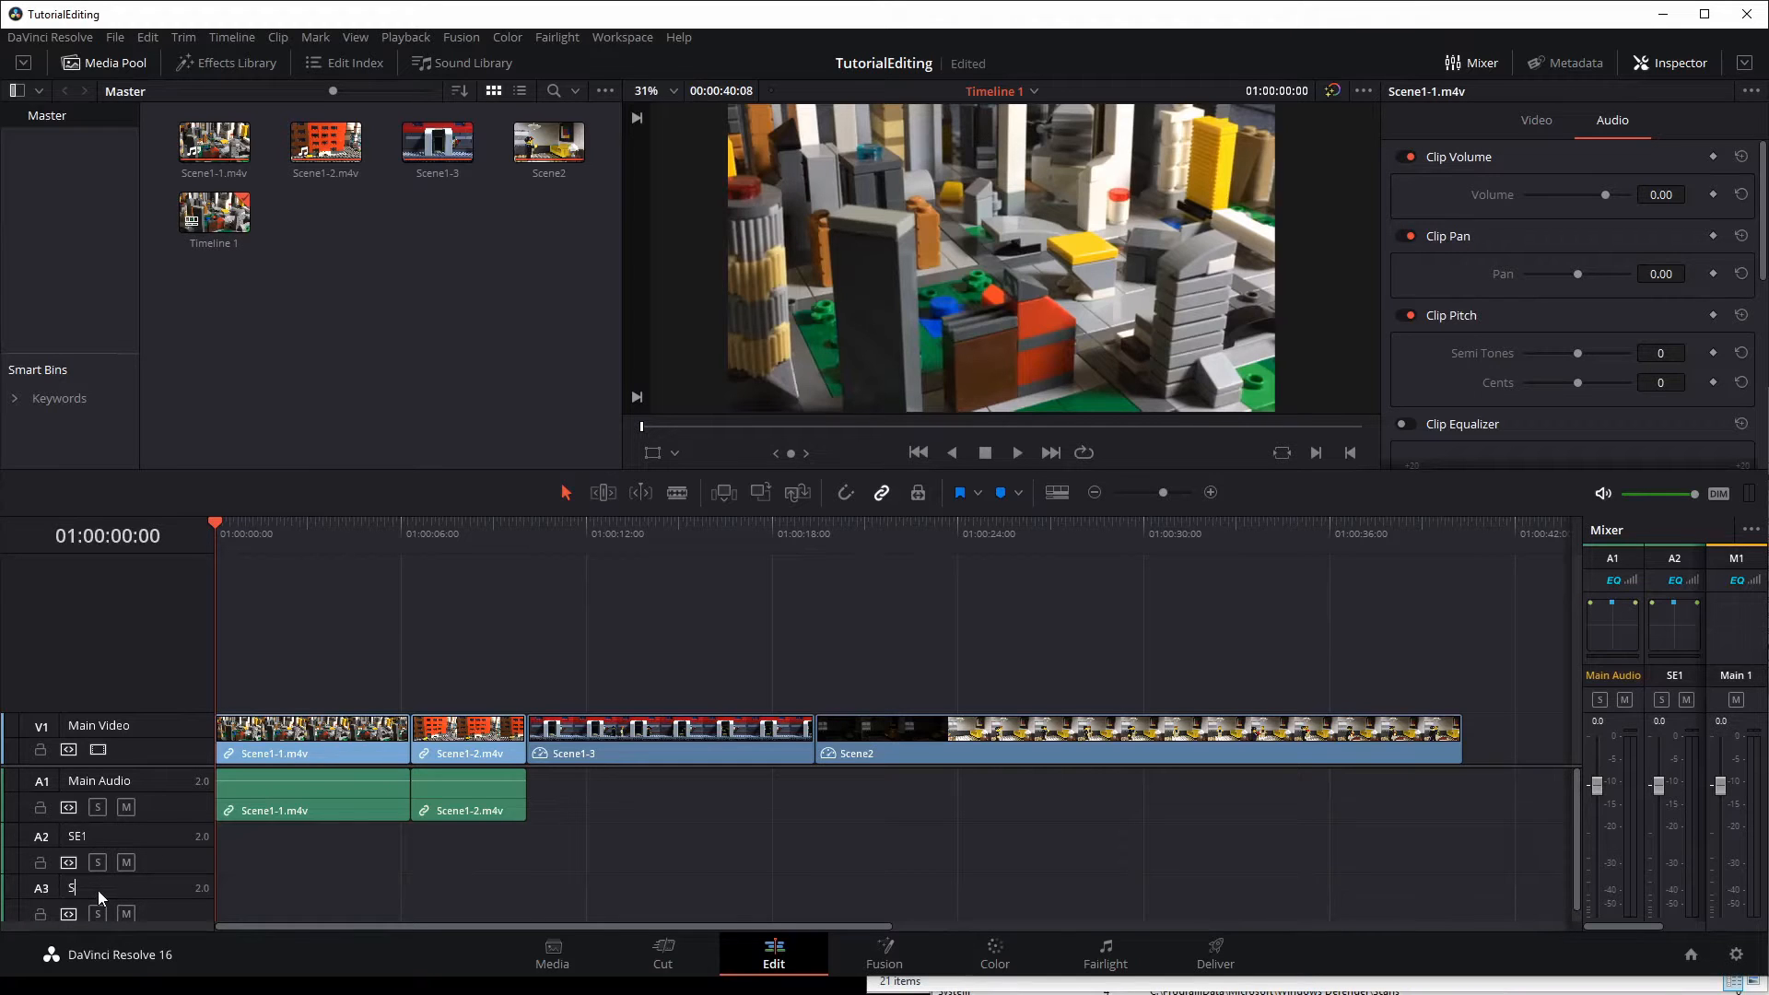
pyautogui.write('E2')
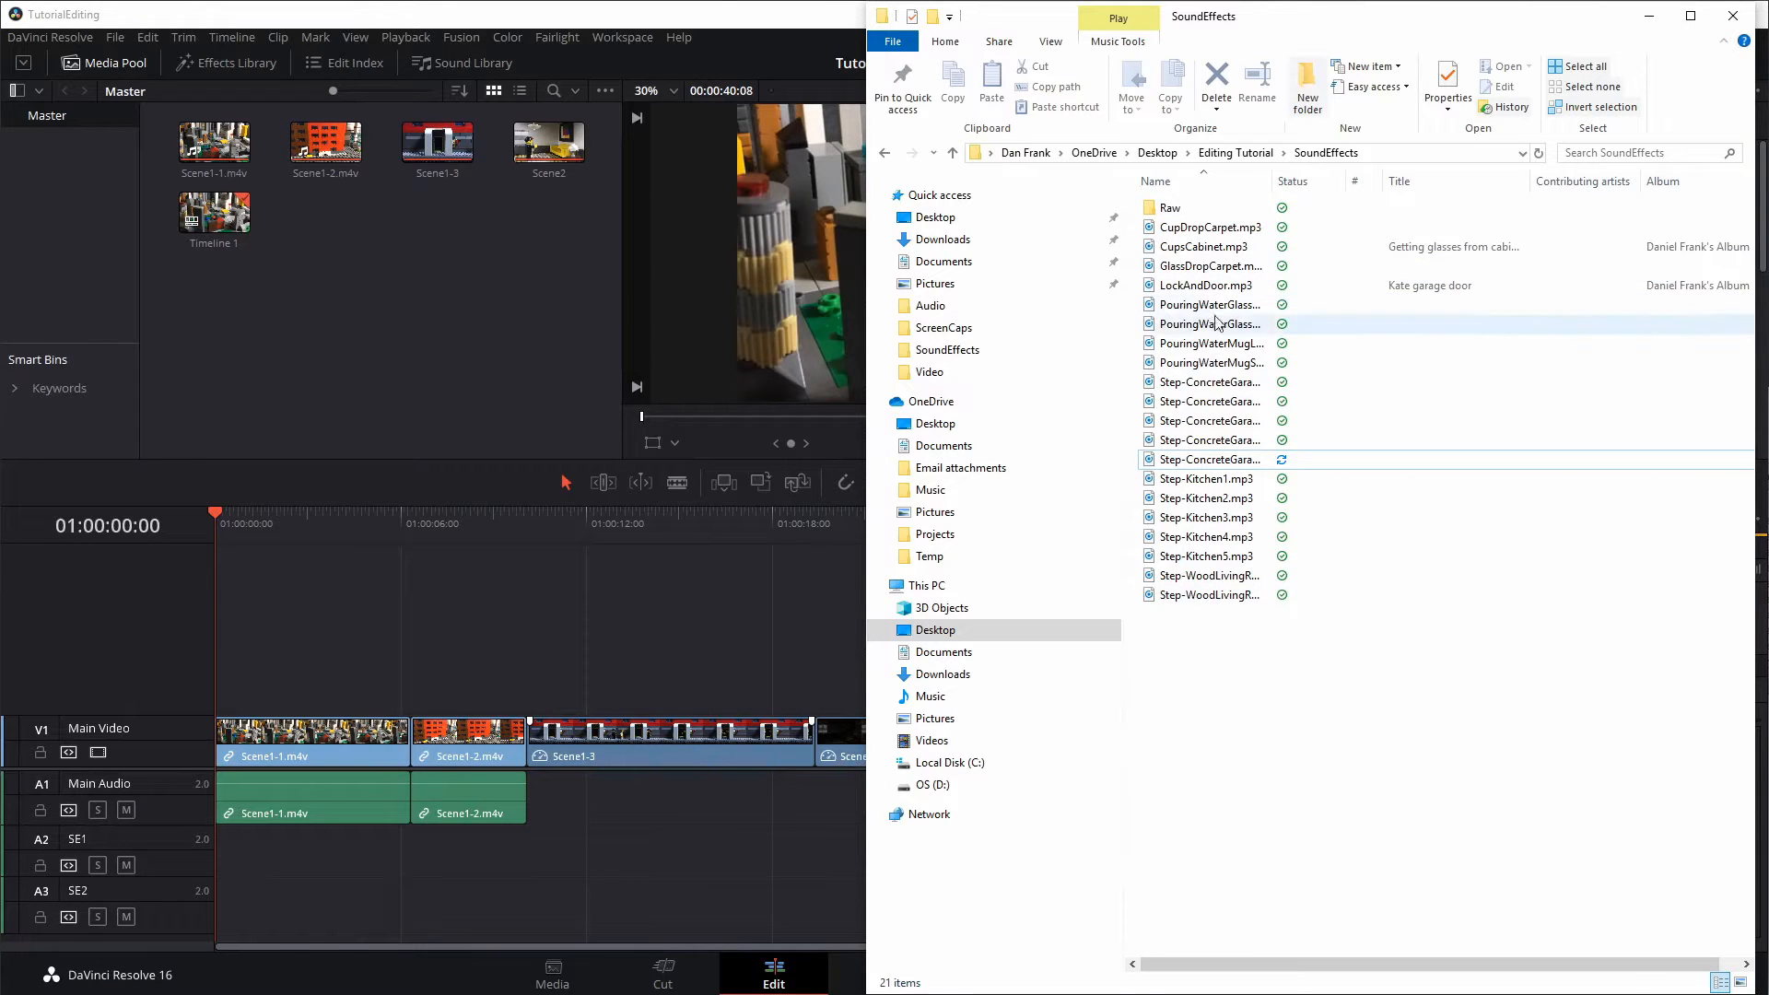
# Import all the MP3 files from the SoundEffects folder, from CupDropCarpet.mp3 through the last Step-WoodLiving file, into the Master bin
pyautogui.click(1201, 231)
pyautogui.keyDown('shift'); pyautogui.click(1208, 597); pyautogui.keyUp('shift')
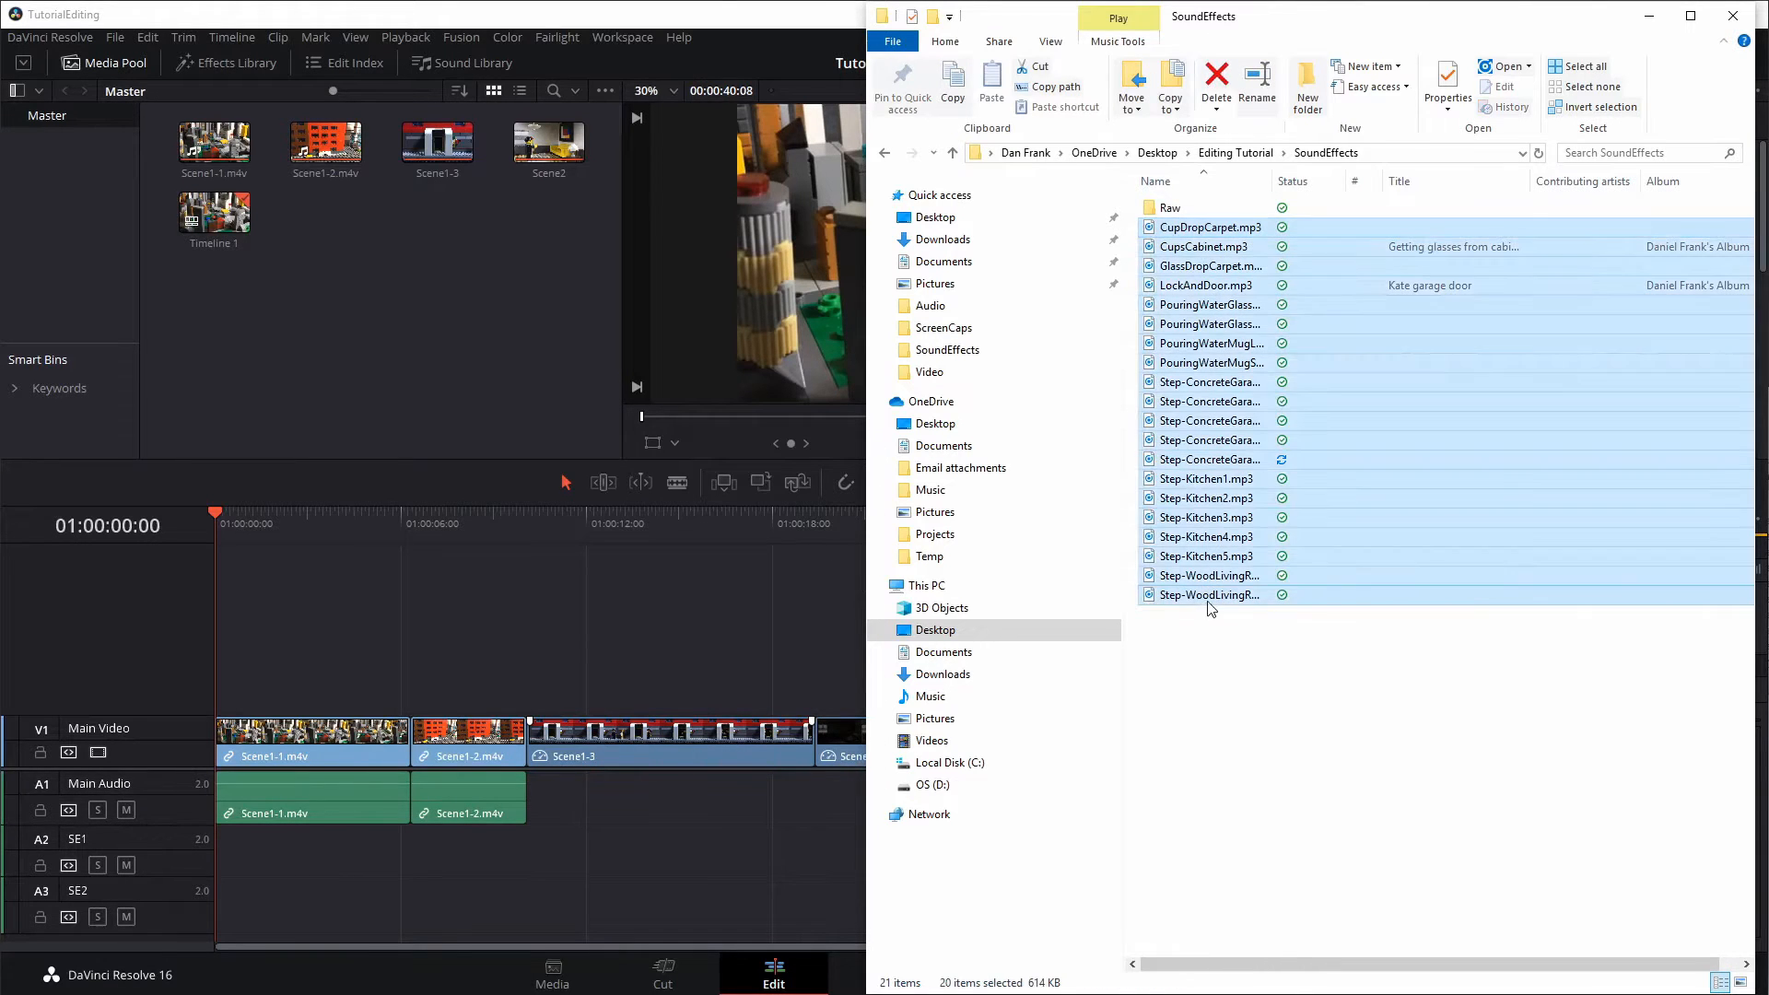
pyautogui.click(1225, 232)
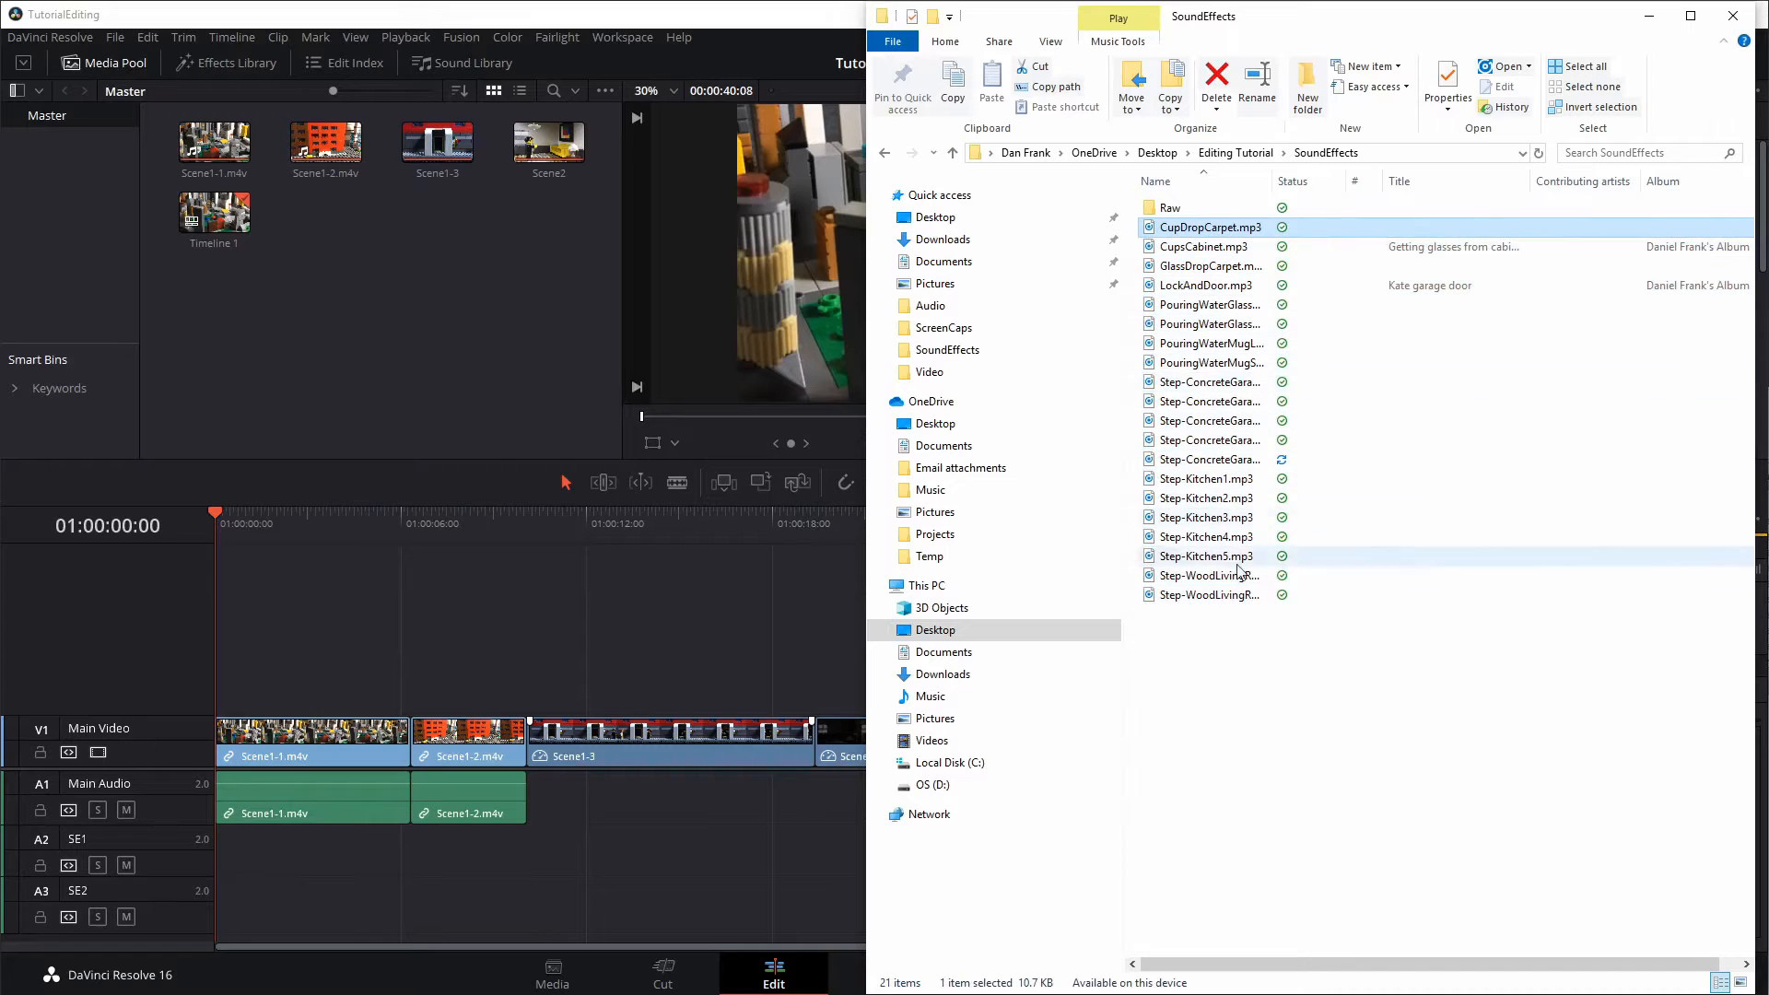
pyautogui.keyDown('shift'); pyautogui.click(1208, 596); pyautogui.keyUp('shift')
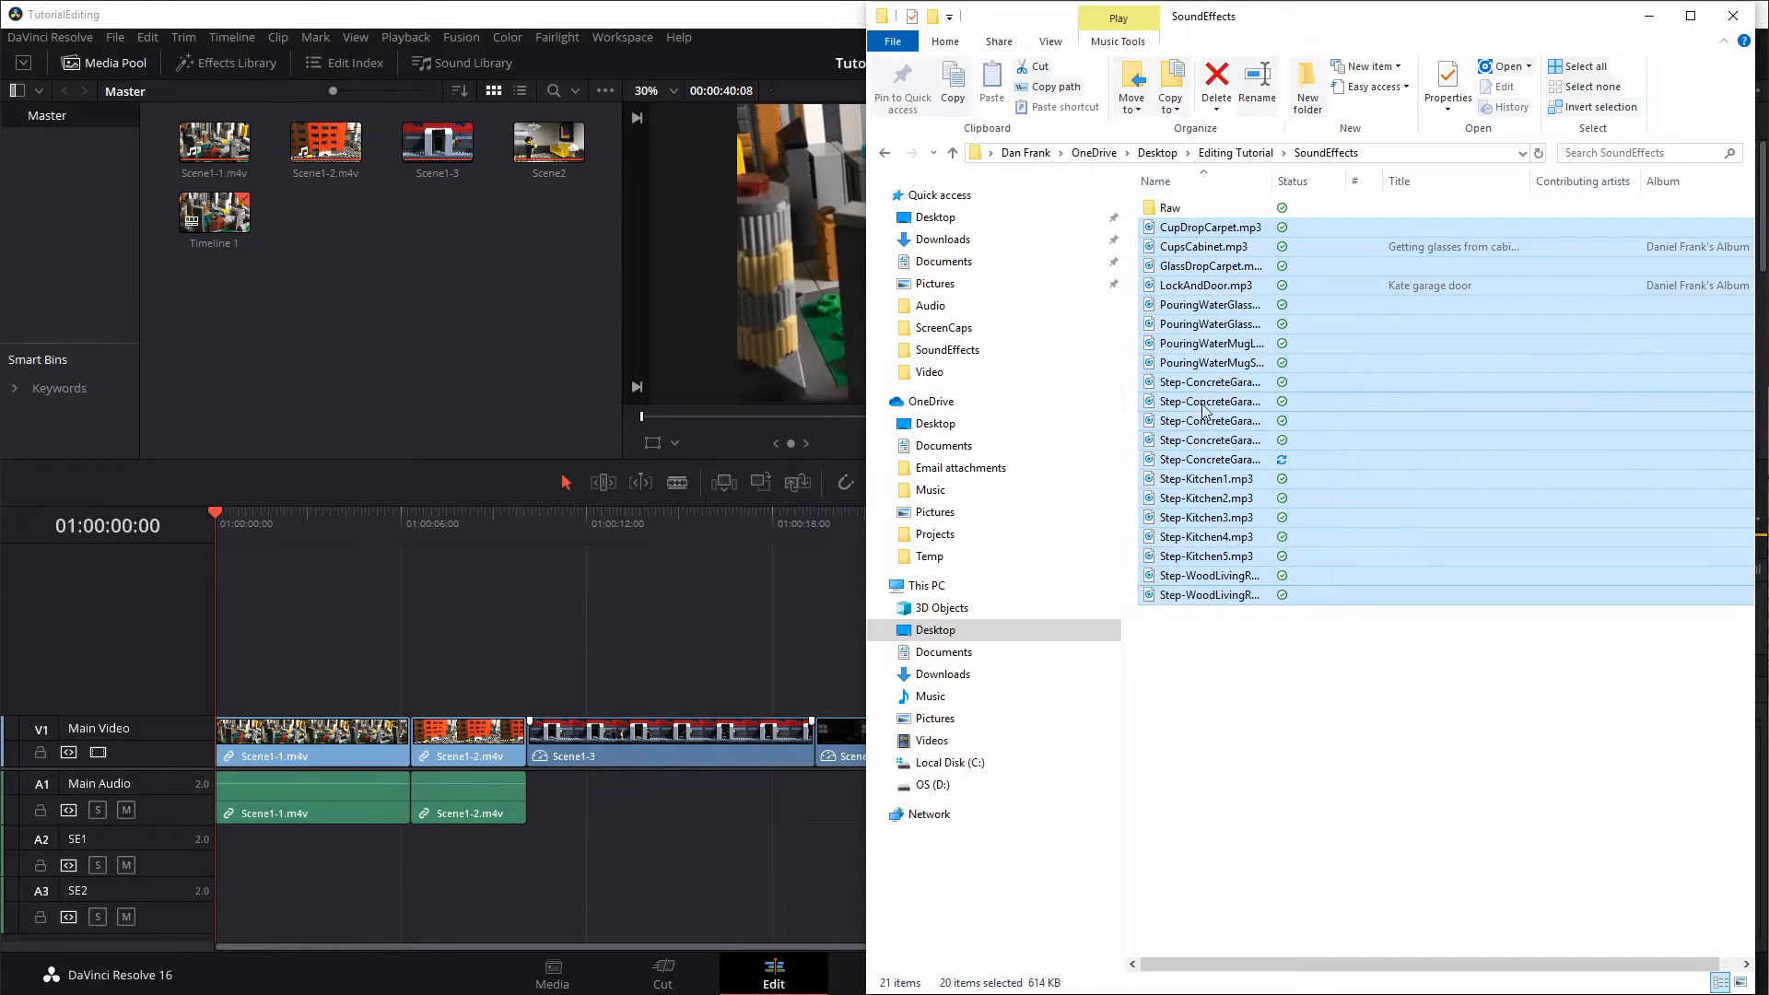
pyautogui.moveTo(1205, 413); pyautogui.dragTo(450, 335)
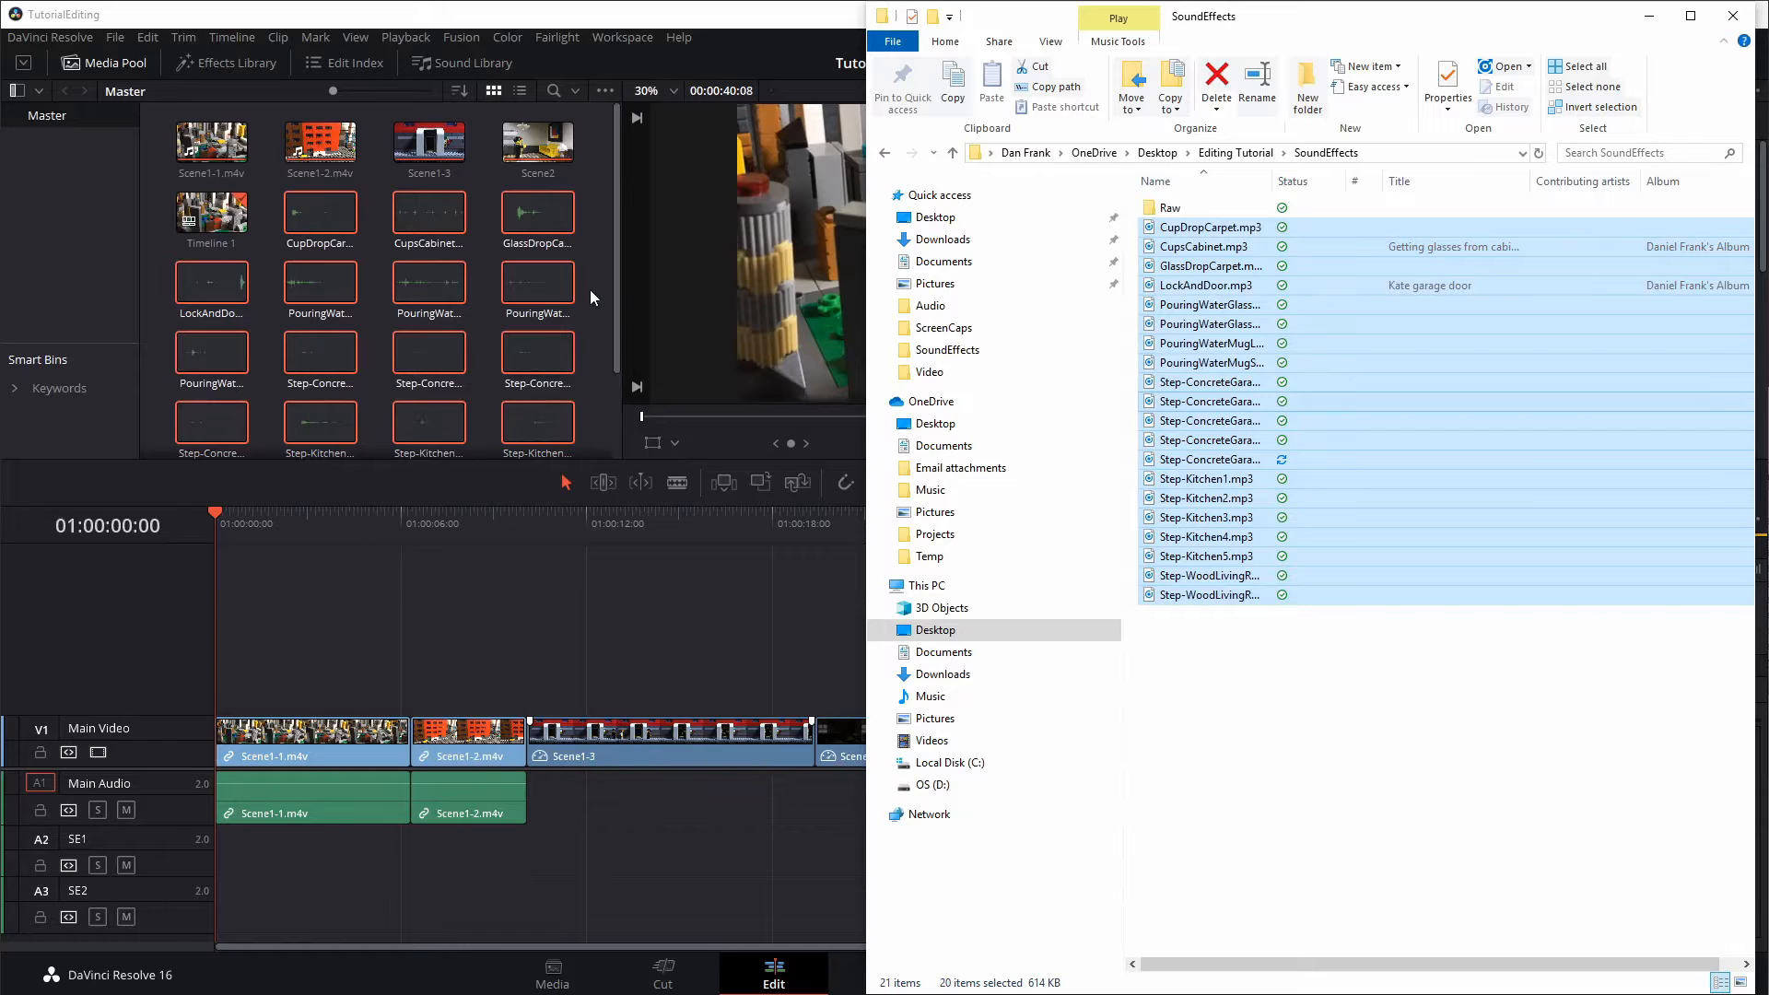
pyautogui.click(593, 286)
pyautogui.click(567, 337)
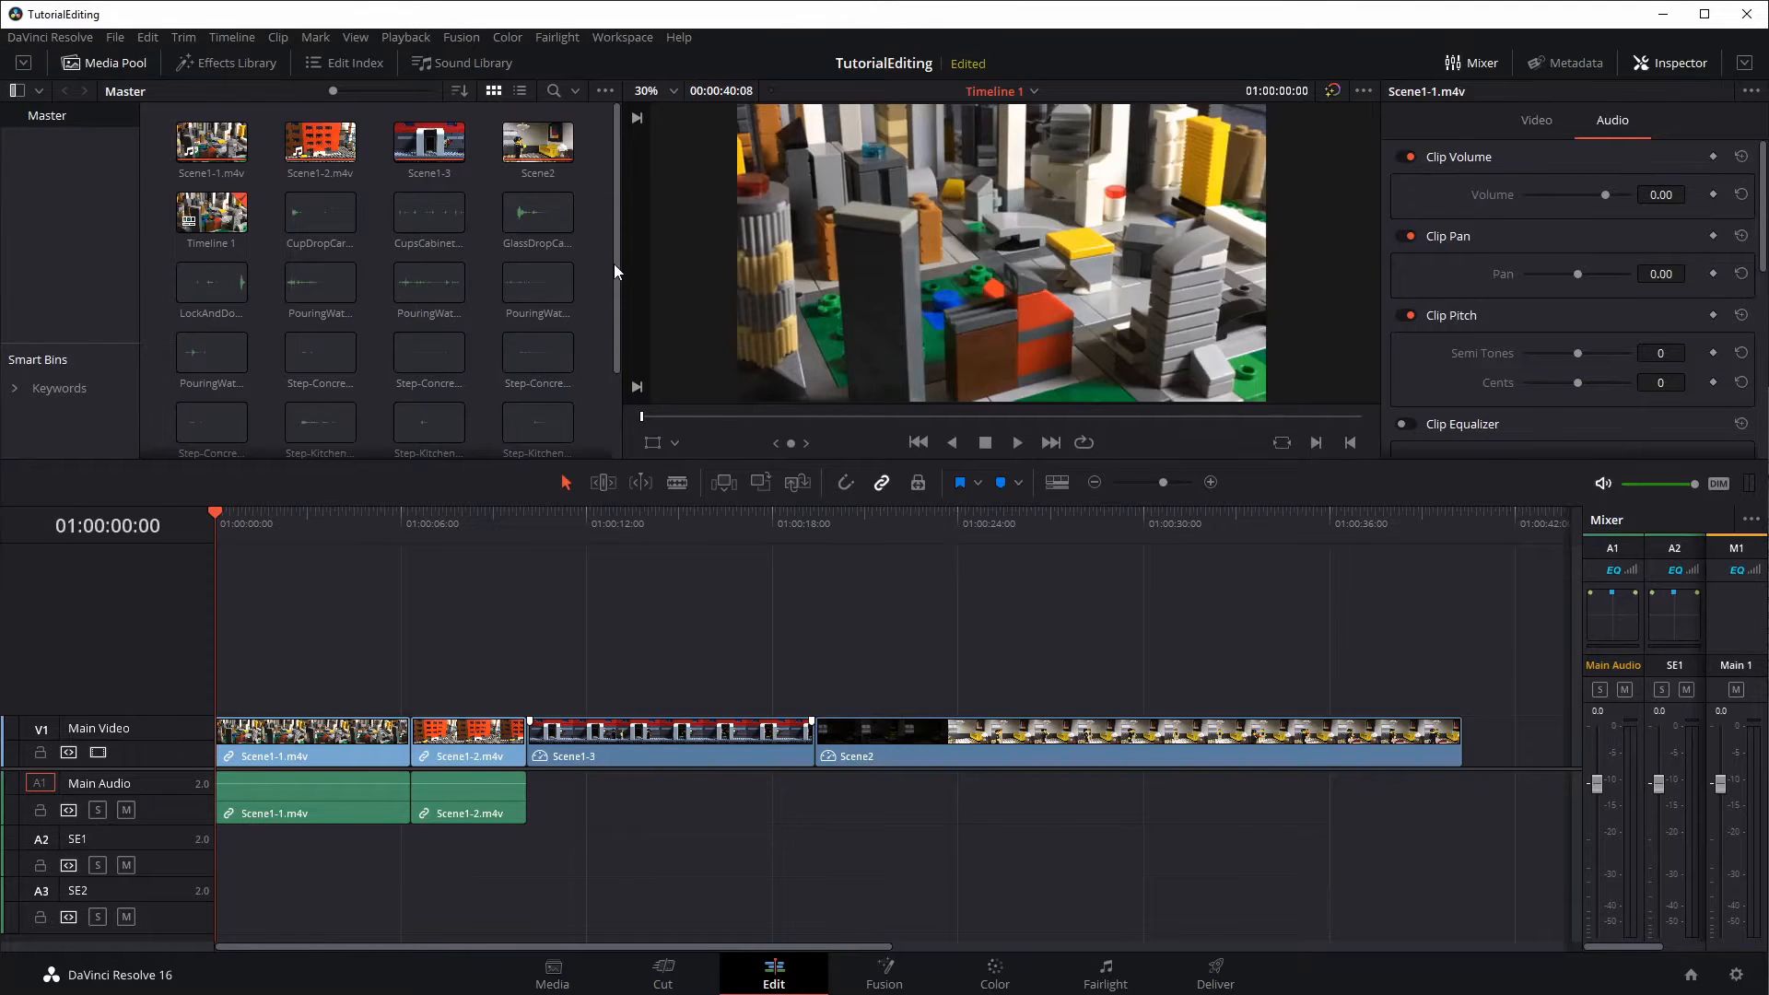
pyautogui.moveTo(614, 263); pyautogui.dragTo(617, 219)
# Step through the start of the Scene1-3 clip and place the playhead at 01:00:10:20 for the first footstep
pyautogui.moveTo(230, 522); pyautogui.dragTo(527, 513)
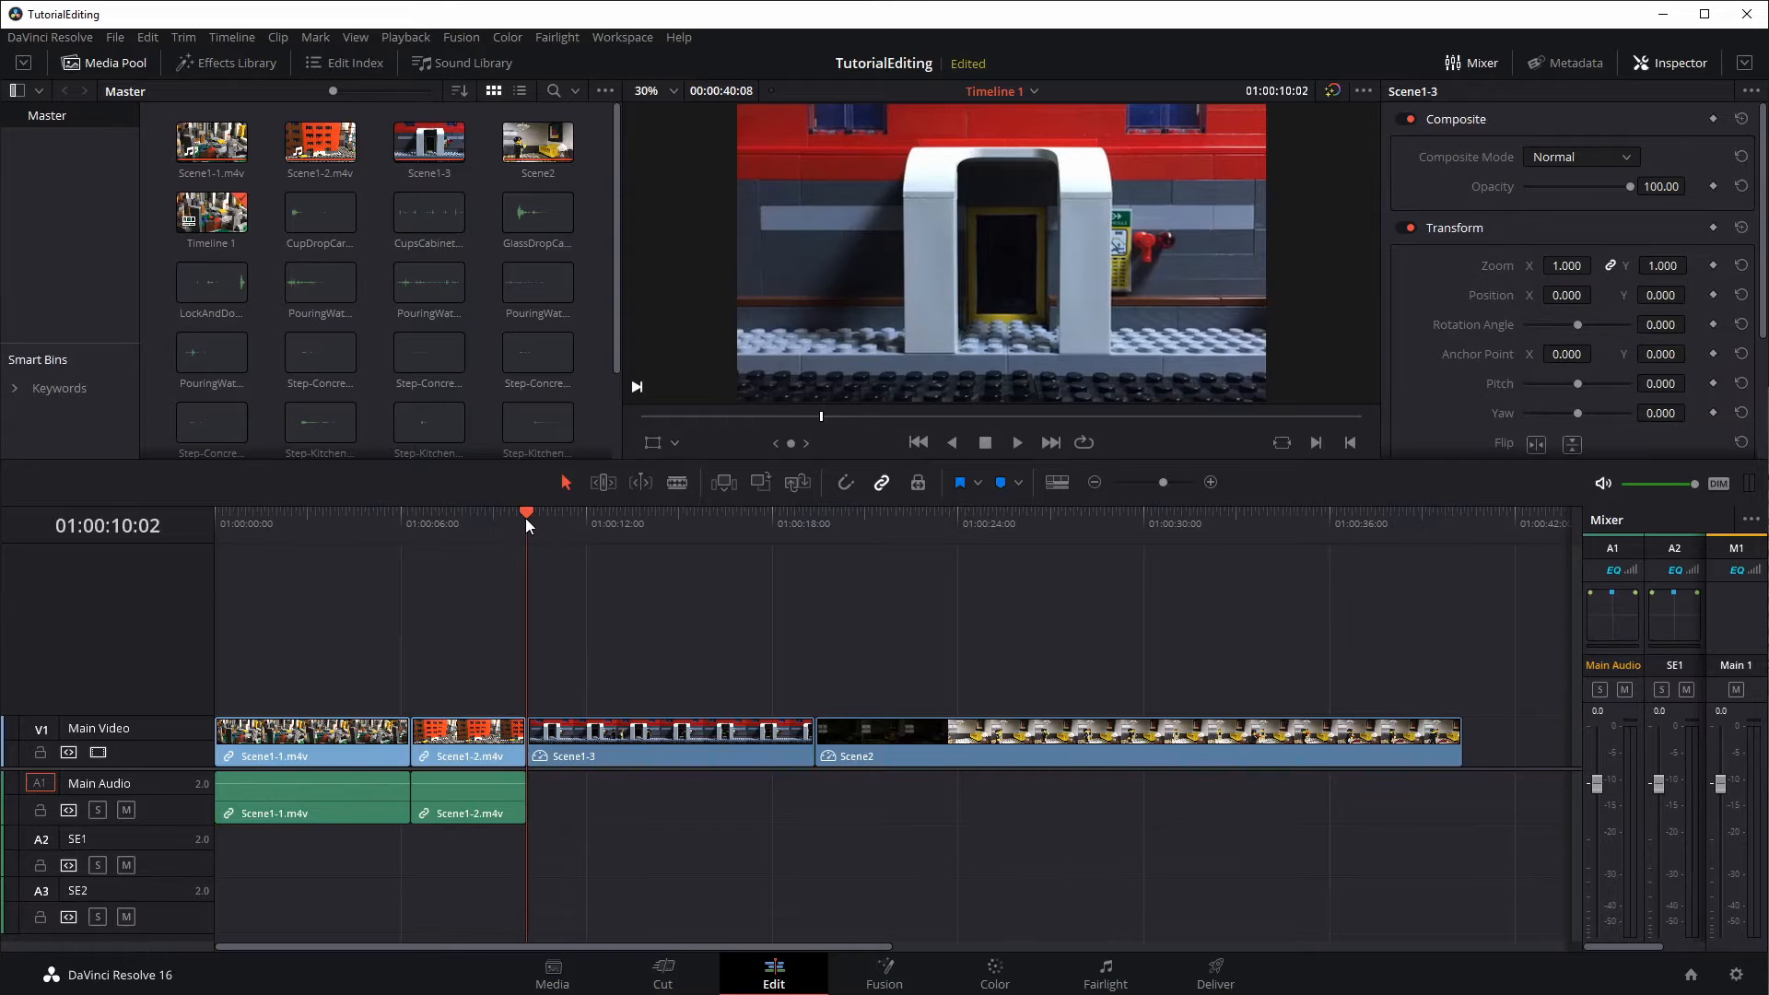
pyautogui.press('Right')
pyautogui.press('Right')
pyautogui.press('Right')
pyautogui.press('Right')
pyautogui.press('Right')
pyautogui.press('Right')
pyautogui.press('Right')
pyautogui.press('Right')
pyautogui.press('Right')
pyautogui.press('Right')
pyautogui.press('Right')
pyautogui.press('Right')
pyautogui.press('Right')
pyautogui.press('Right')
pyautogui.press('Right')
pyautogui.press('Right')
pyautogui.press('Right')
pyautogui.press('Right')
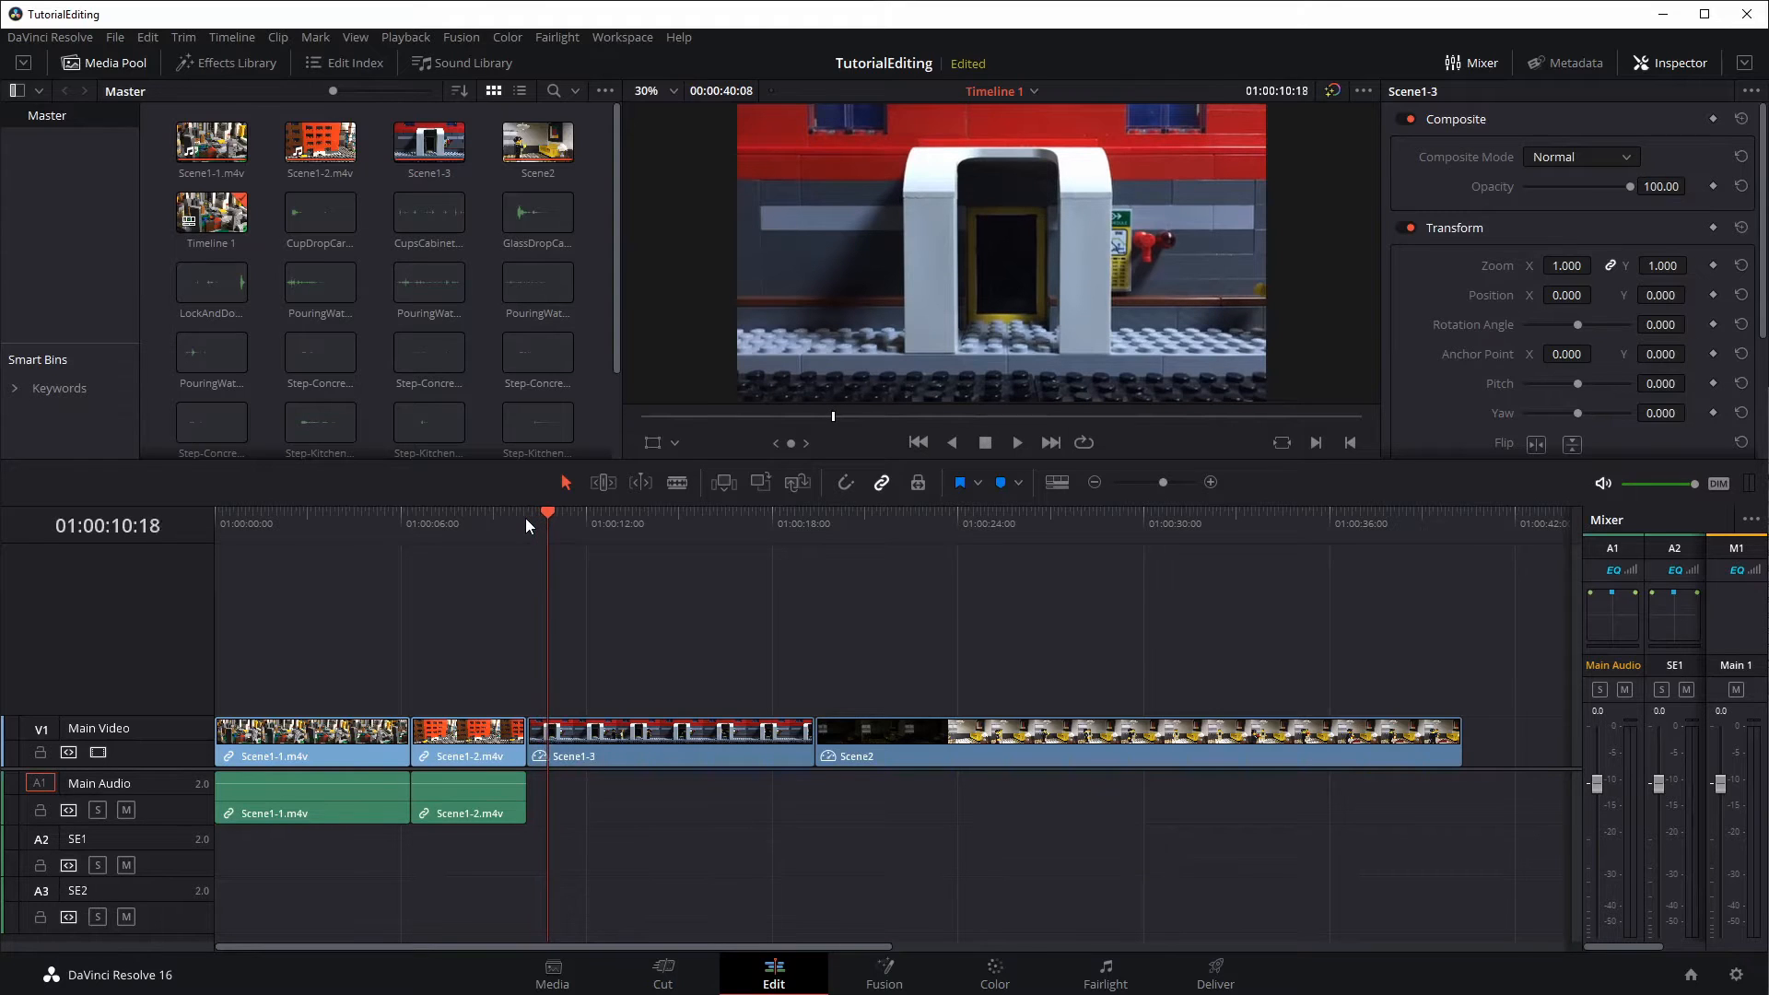
pyautogui.press('Right')
pyautogui.press('Right')
pyautogui.press('Right')
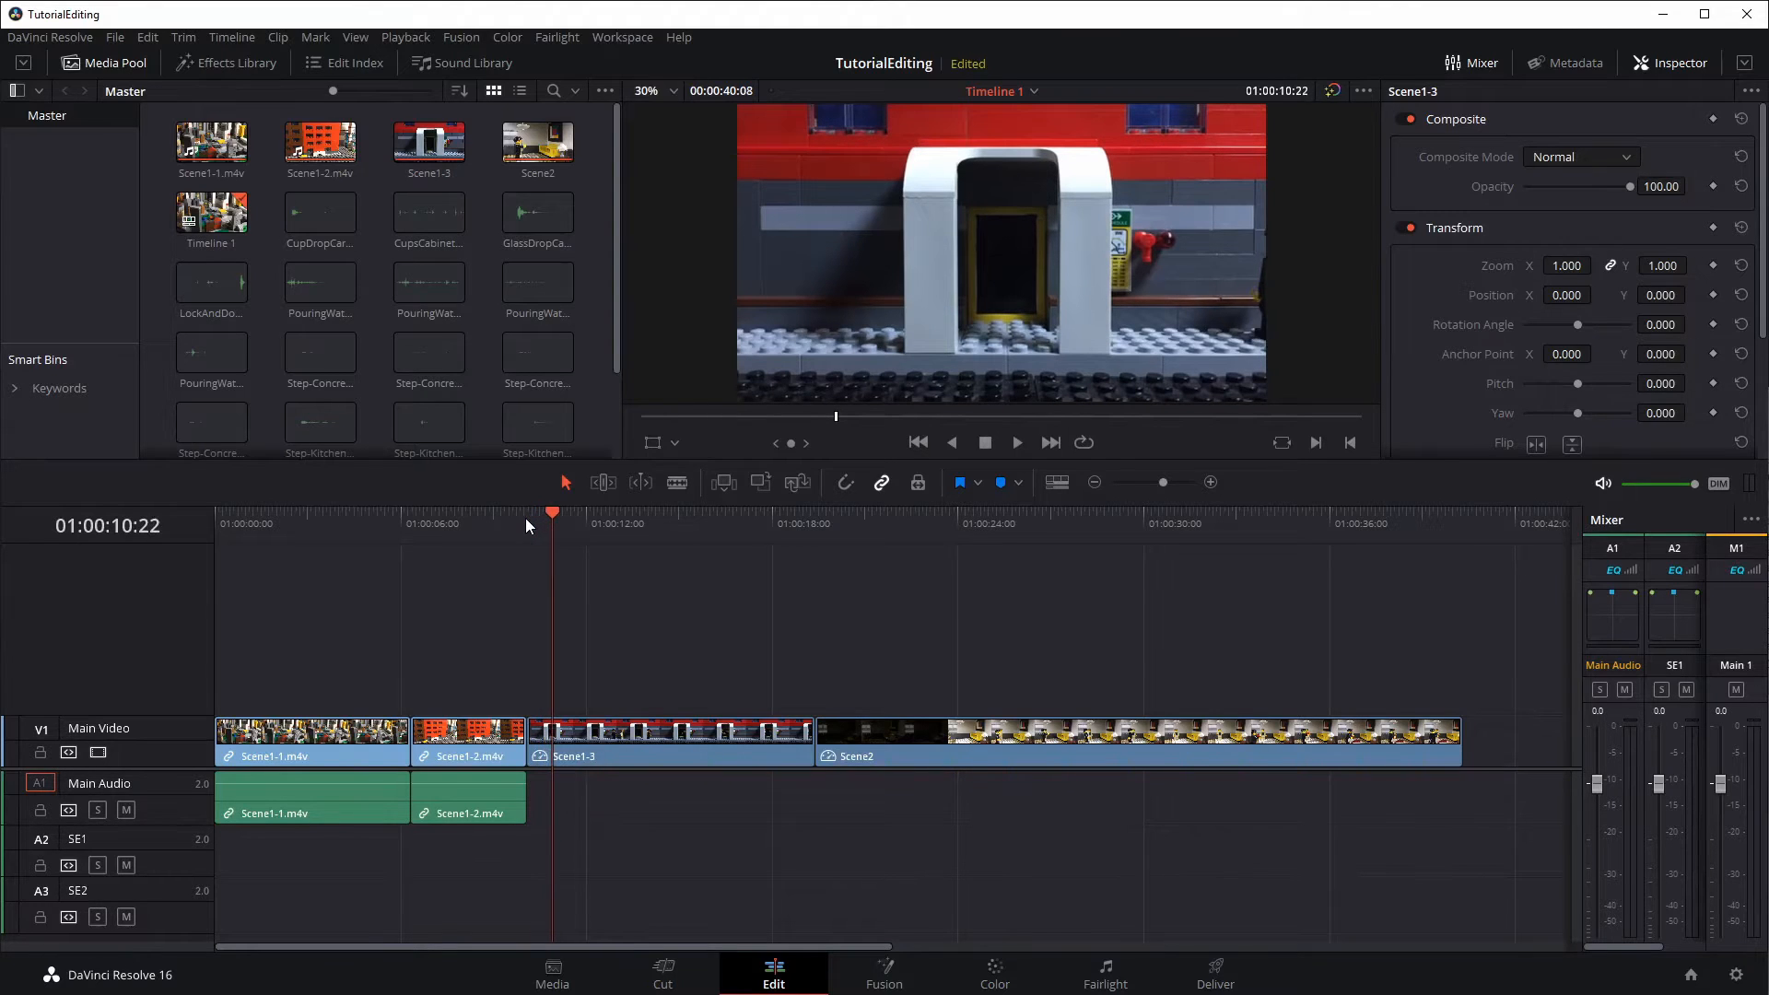
pyautogui.press('Left')
pyautogui.press('Left')
pyautogui.press('Left')
pyautogui.press('Right')
pyautogui.press('Right')
pyautogui.press('Left')
pyautogui.press('Left')
pyautogui.press('Left')
pyautogui.press('Left')
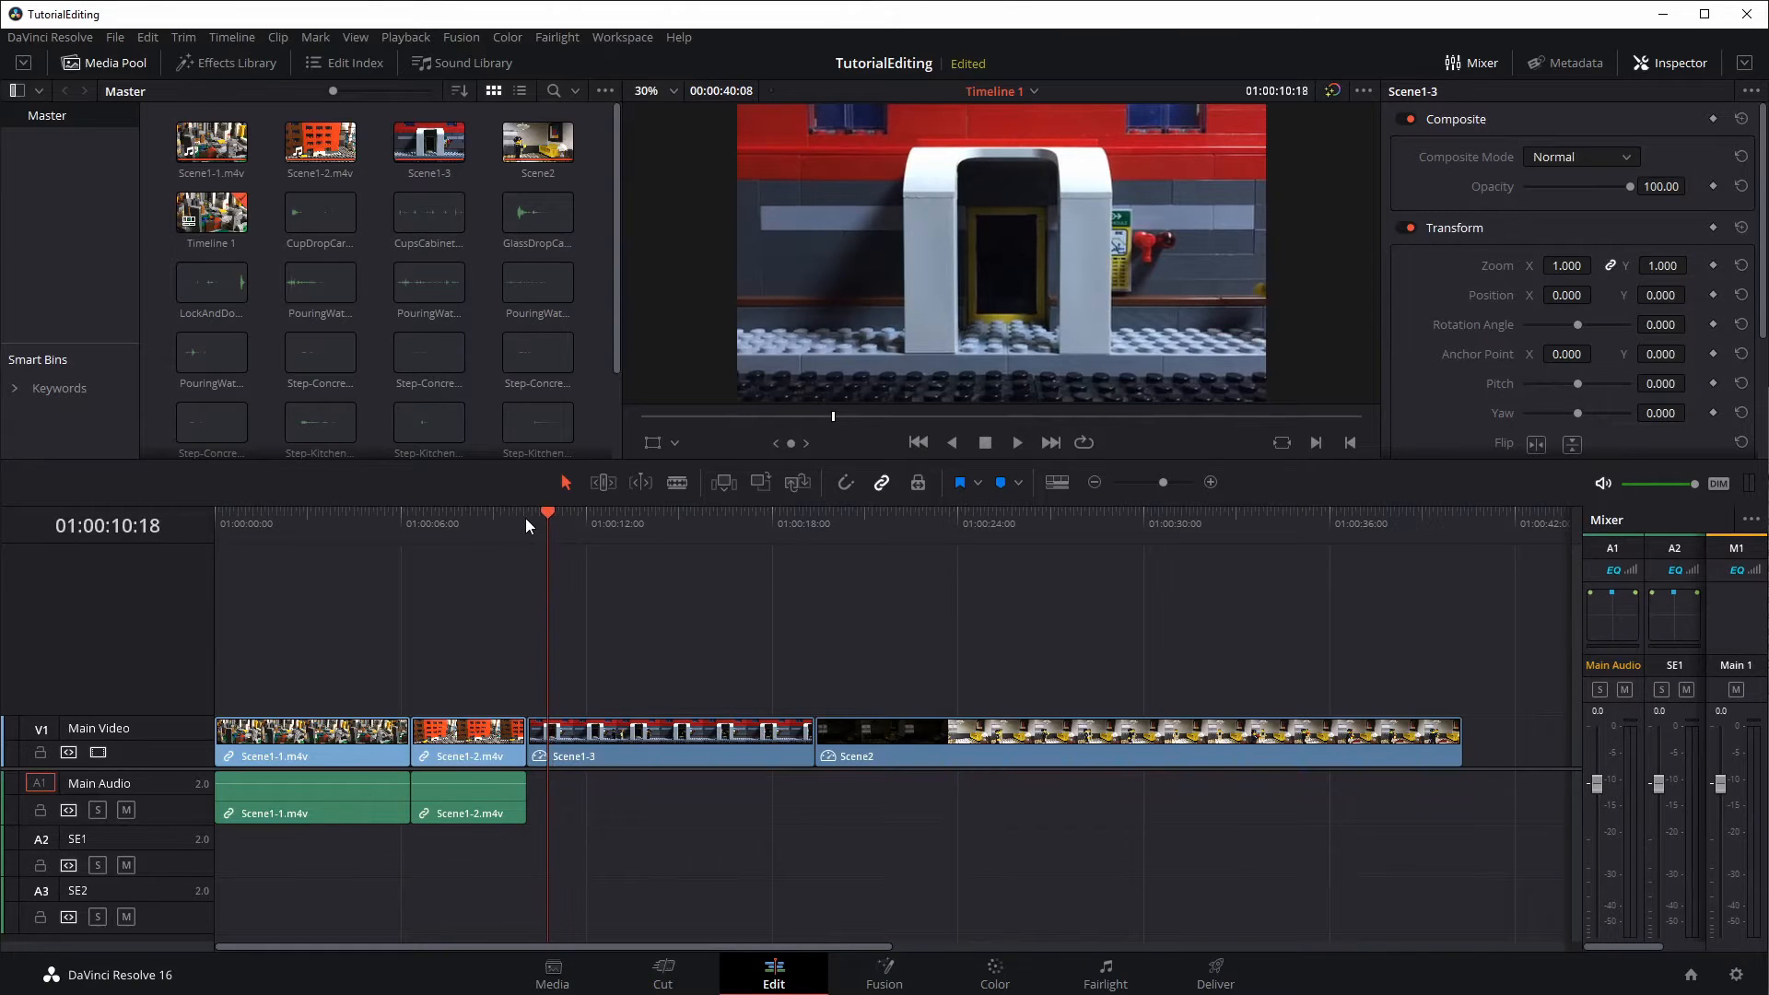
pyautogui.press('Right')
pyautogui.press('Right')
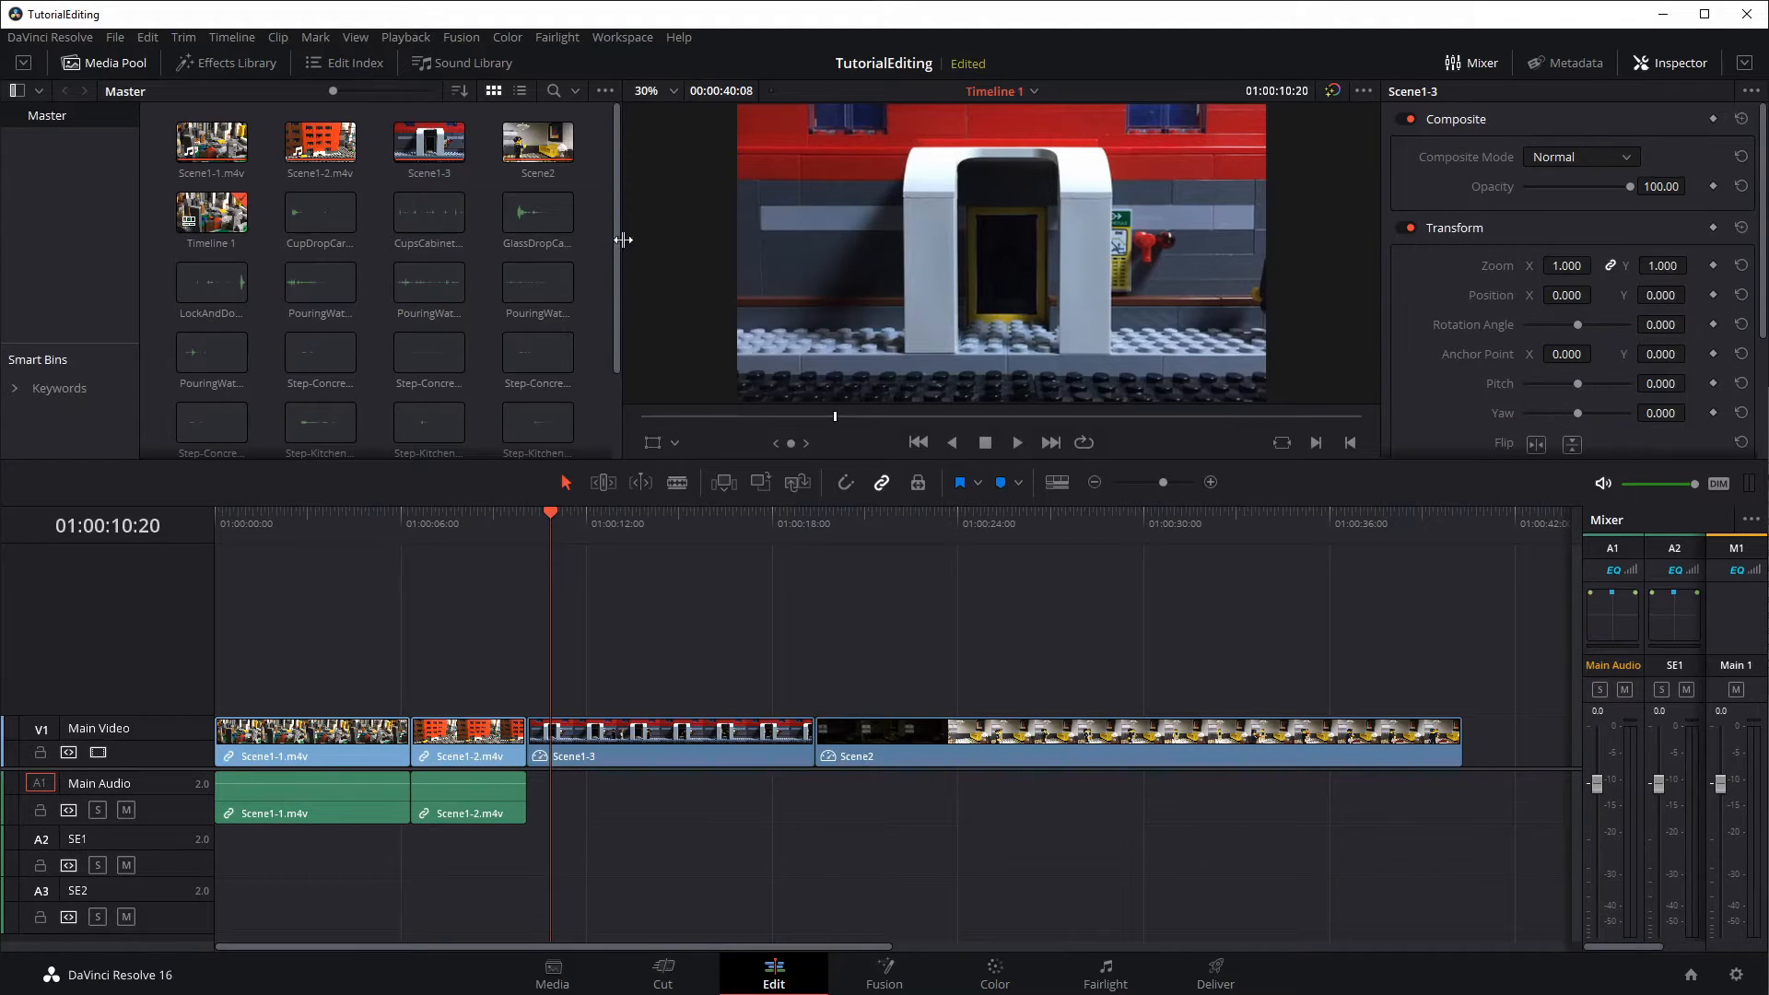
# Switch the media pool to list view and widen the Clip Name column to show the full sound file names
pyautogui.scroll(-2, 616, 276)
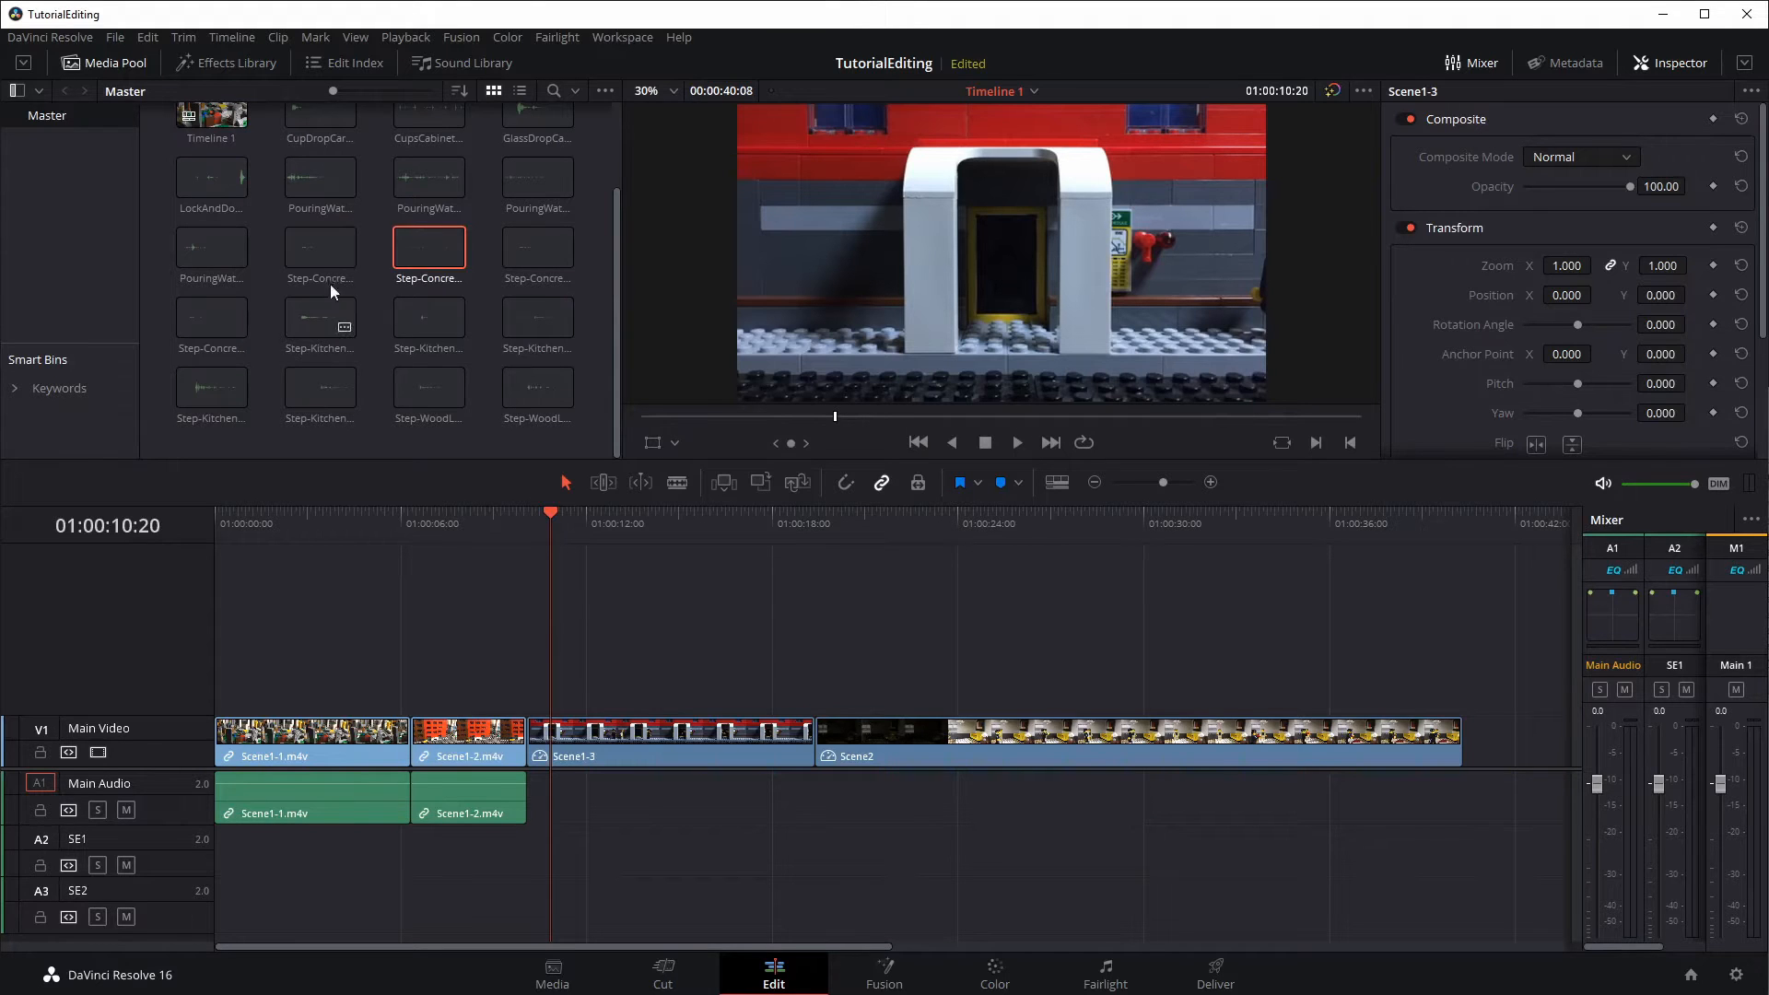
pyautogui.click(518, 91)
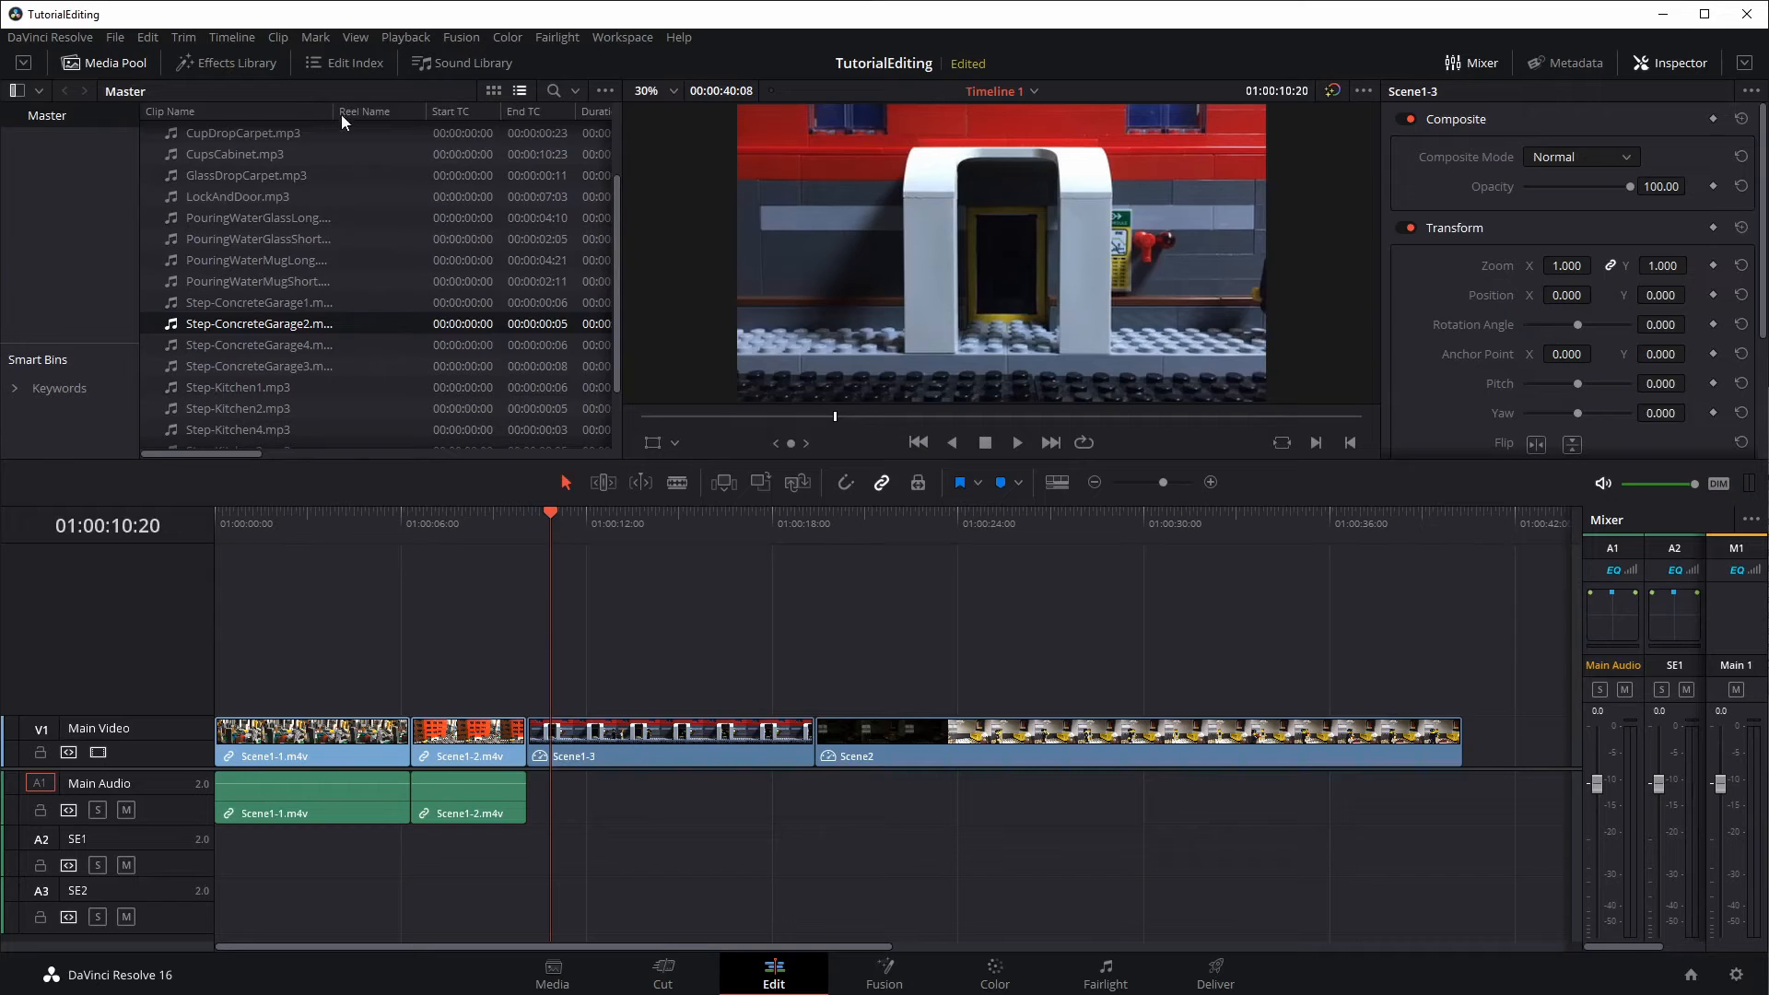
pyautogui.click(493, 91)
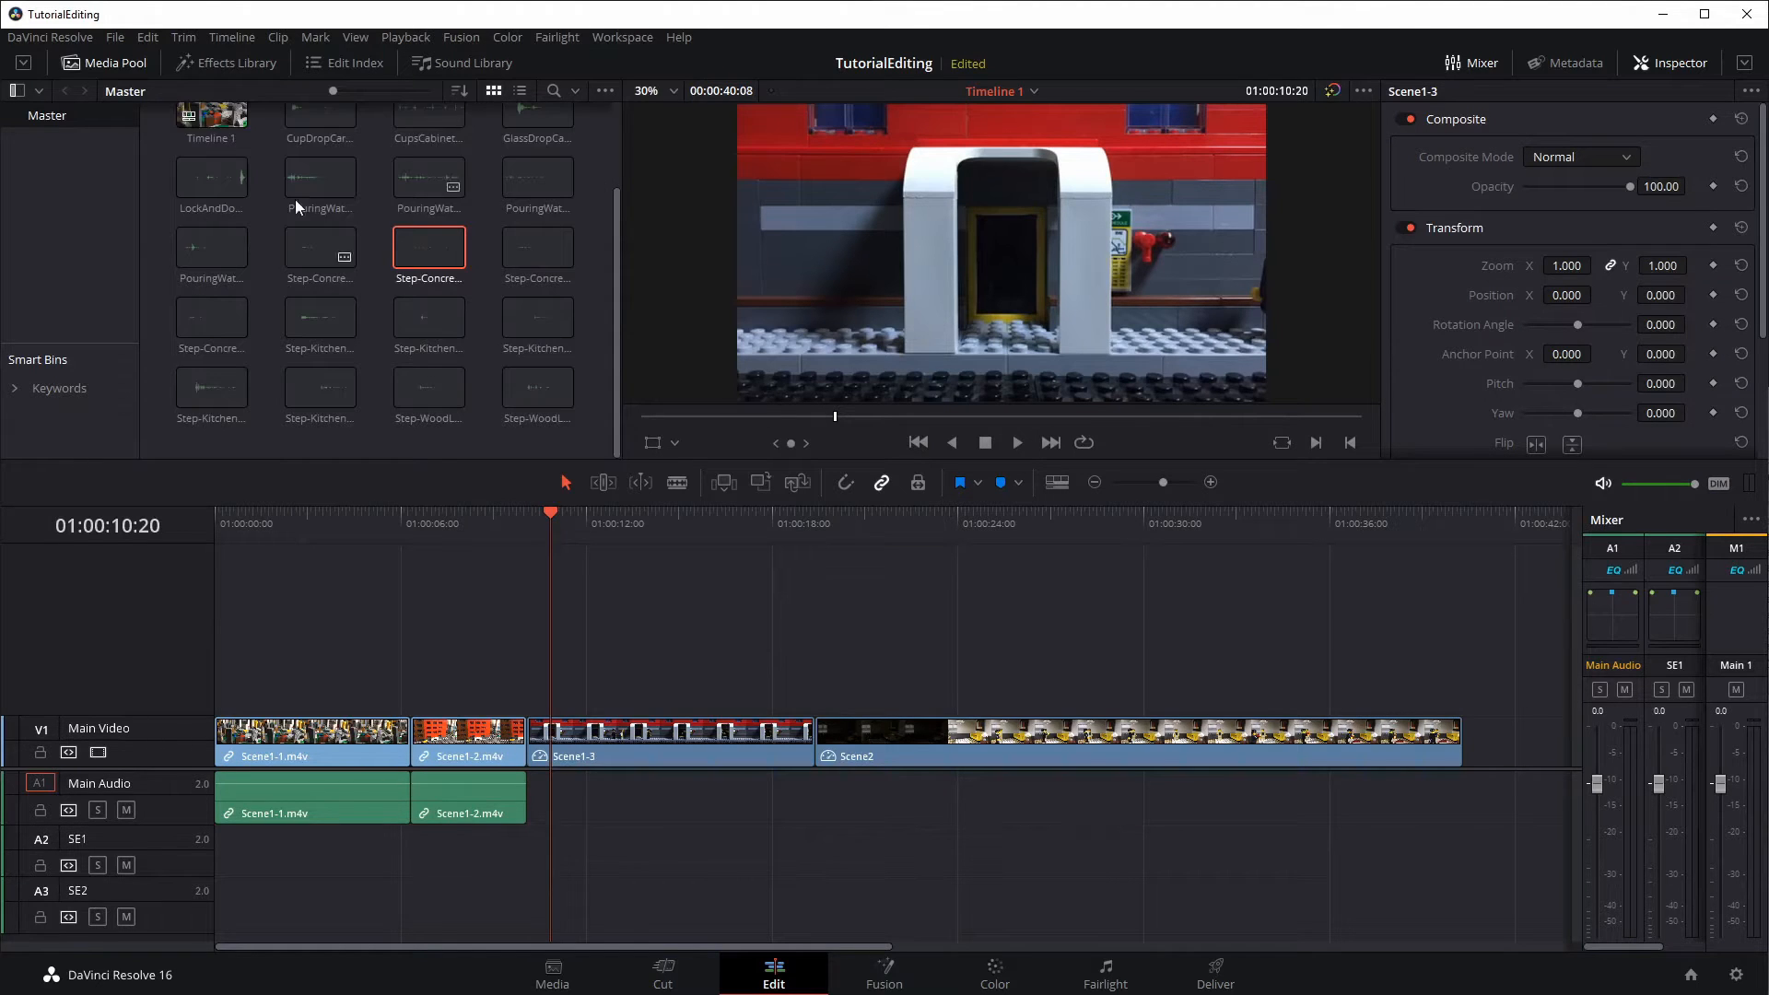
pyautogui.click(519, 90)
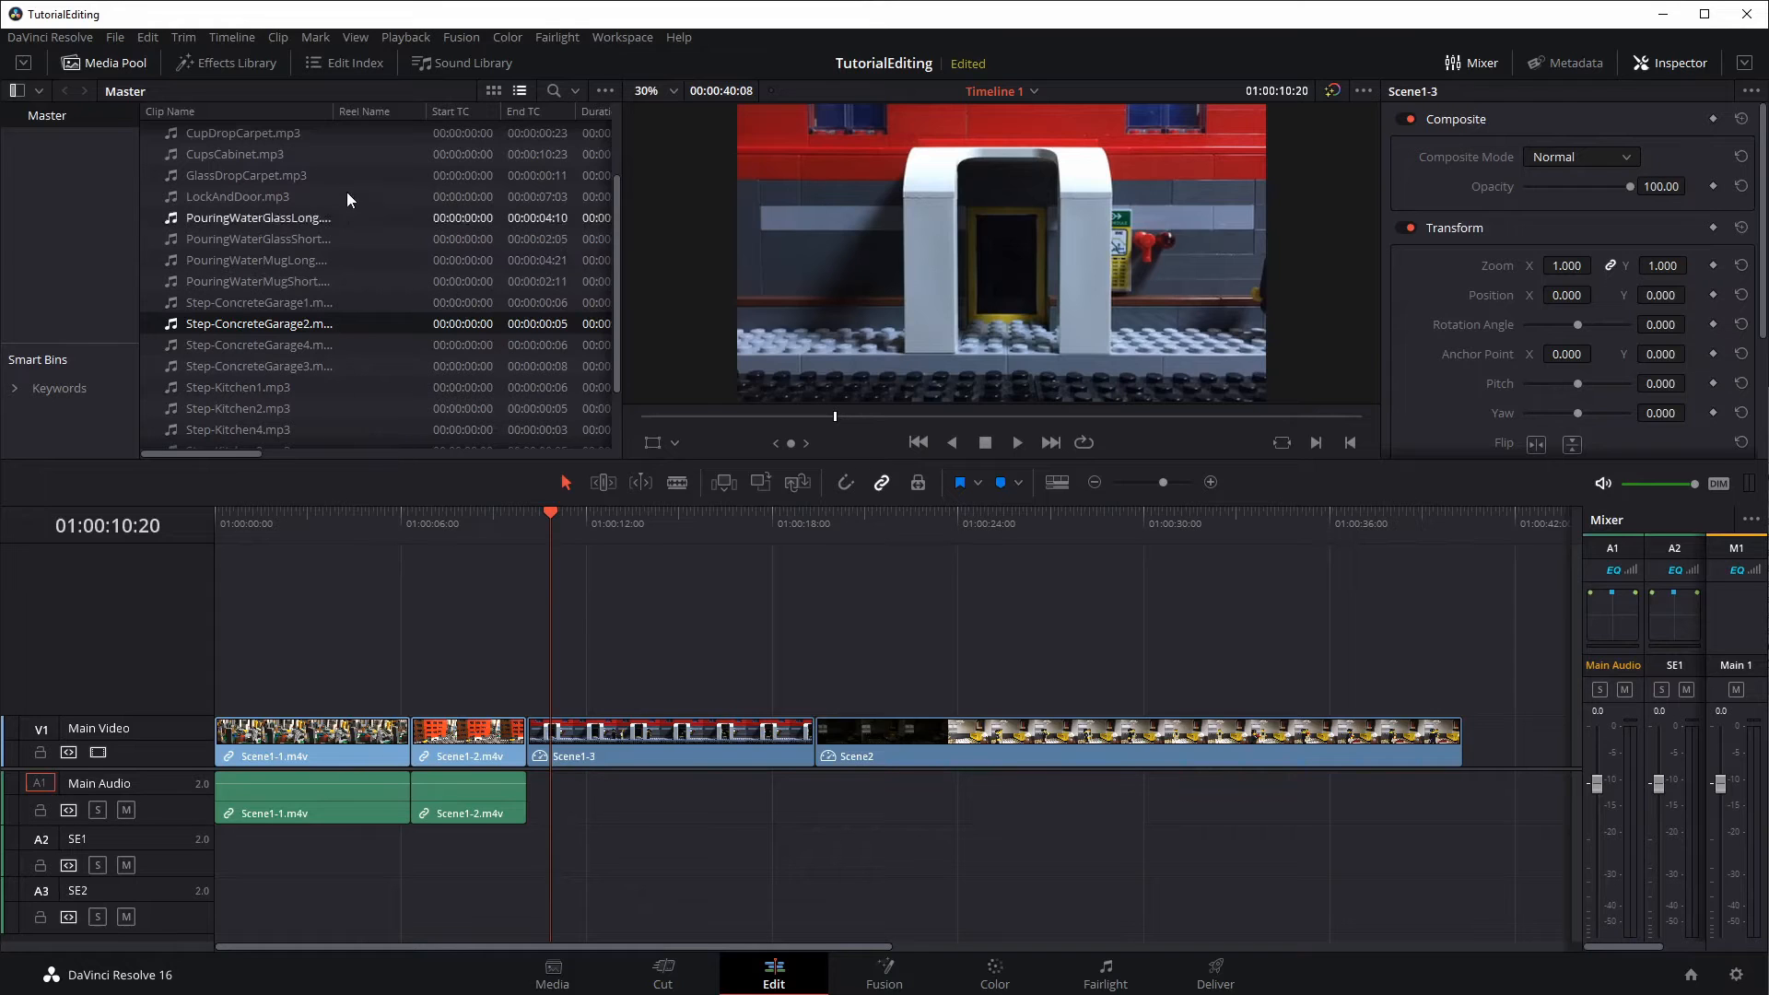
pyautogui.moveTo(333, 110); pyautogui.dragTo(352, 111)
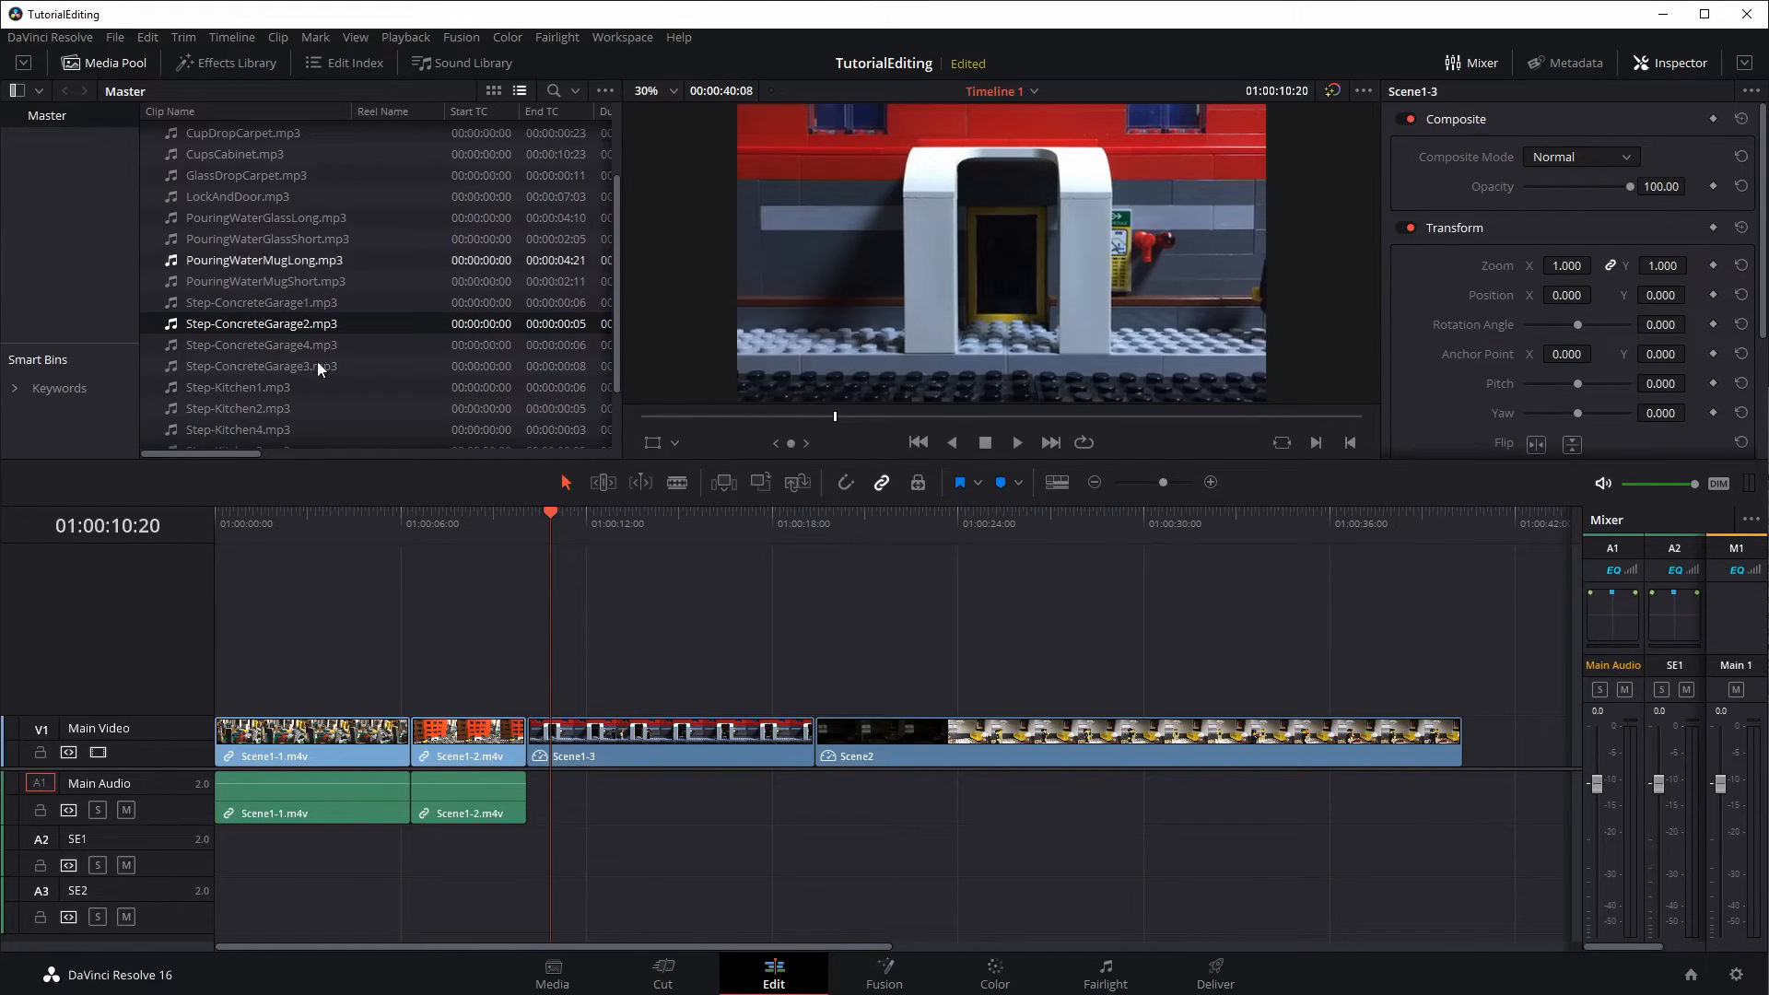
# Preview the Step-ConcreteGarage1.mp3 and Step-ConcreteGarage2.mp3 sounds in the viewer
pyautogui.click(229, 300)
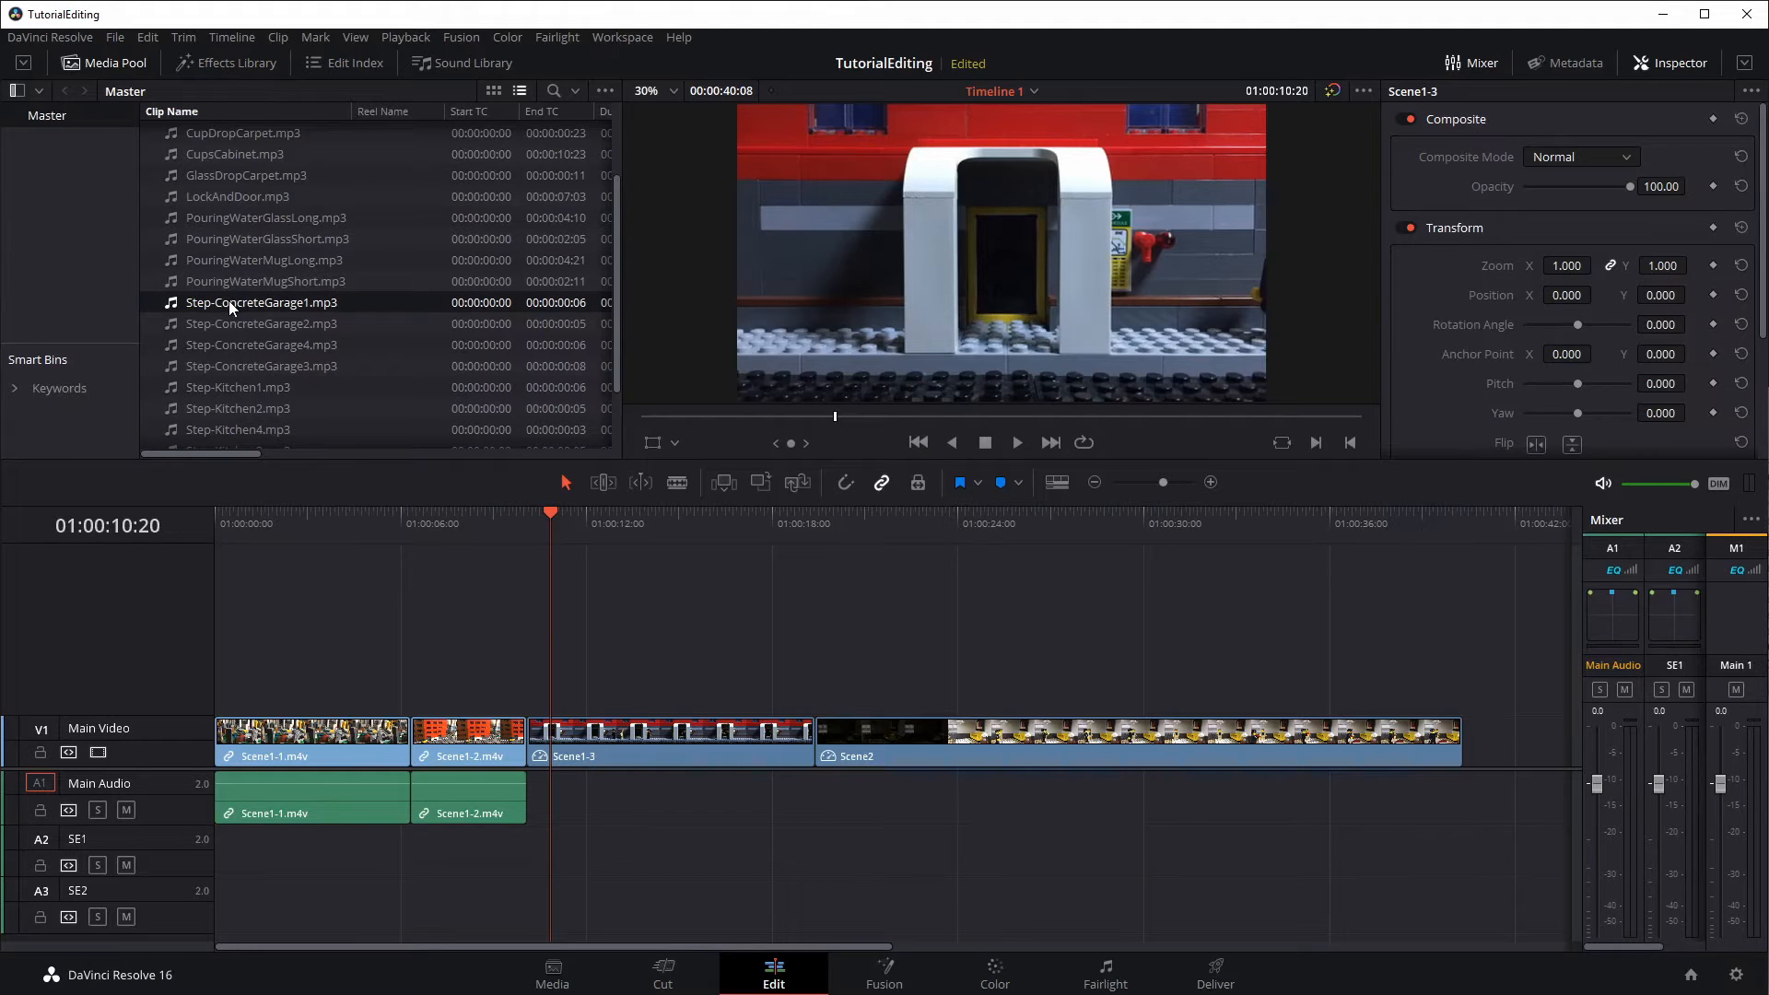
pyautogui.click(352, 326)
pyautogui.doubleClick(171, 302)
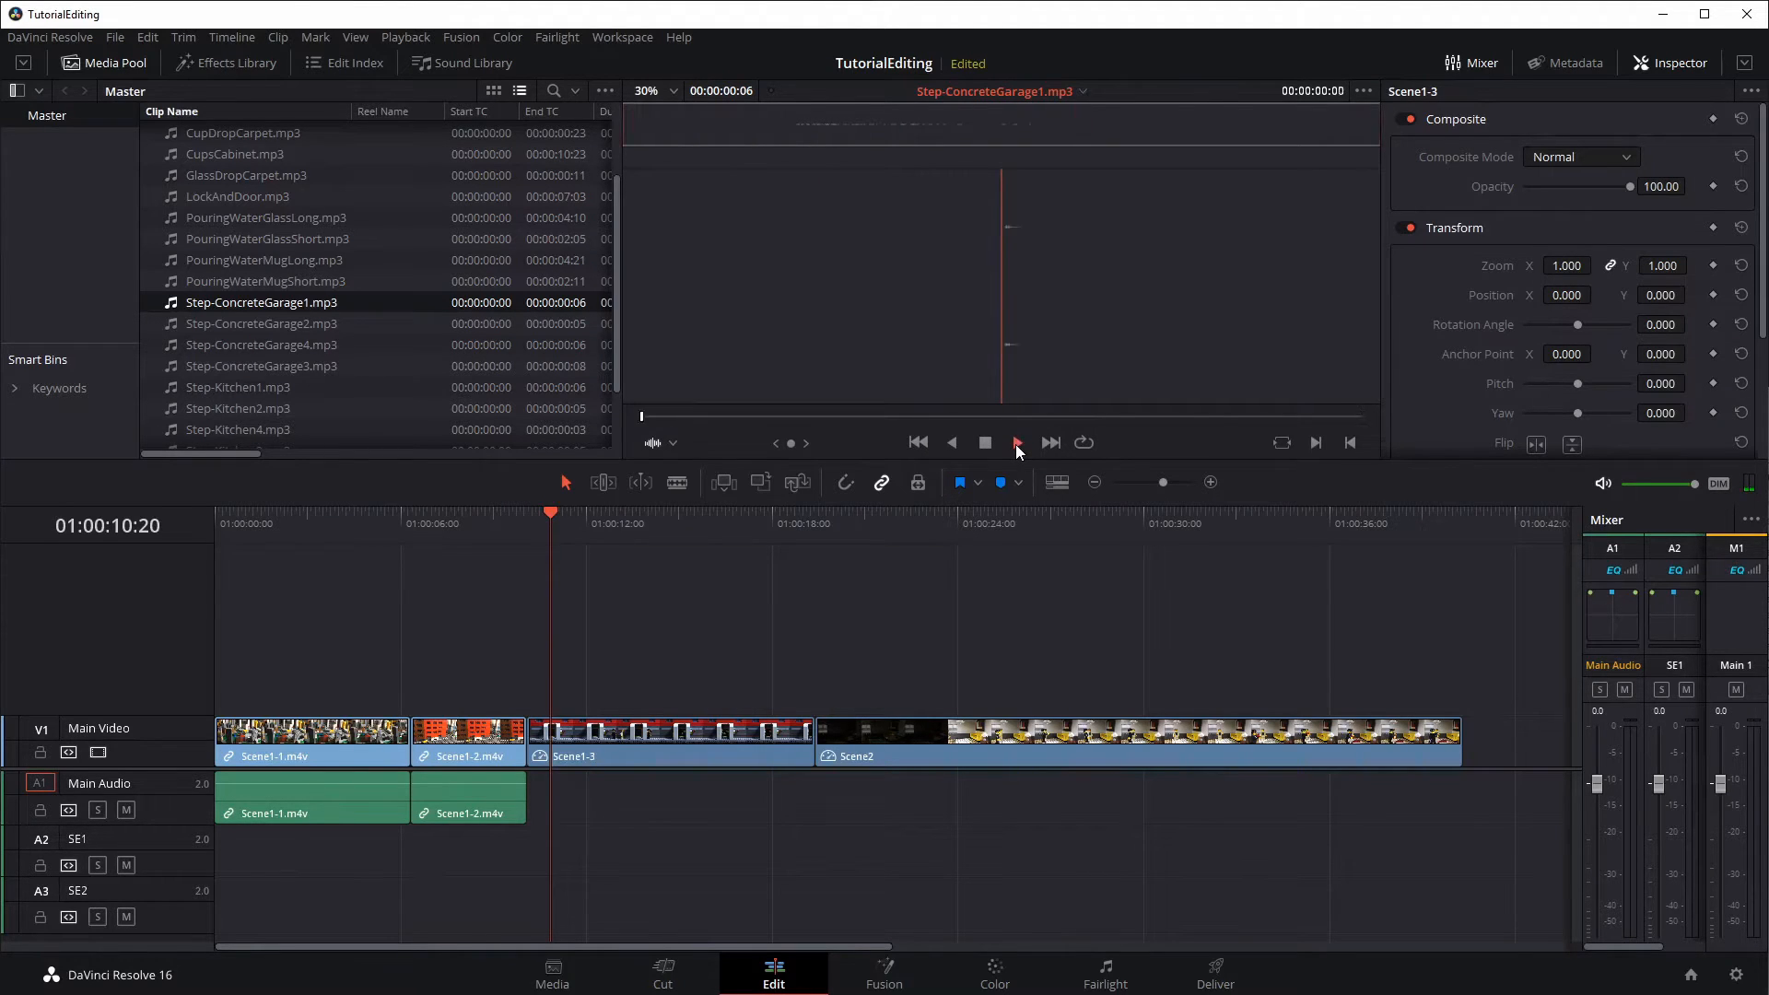
pyautogui.doubleClick(232, 324)
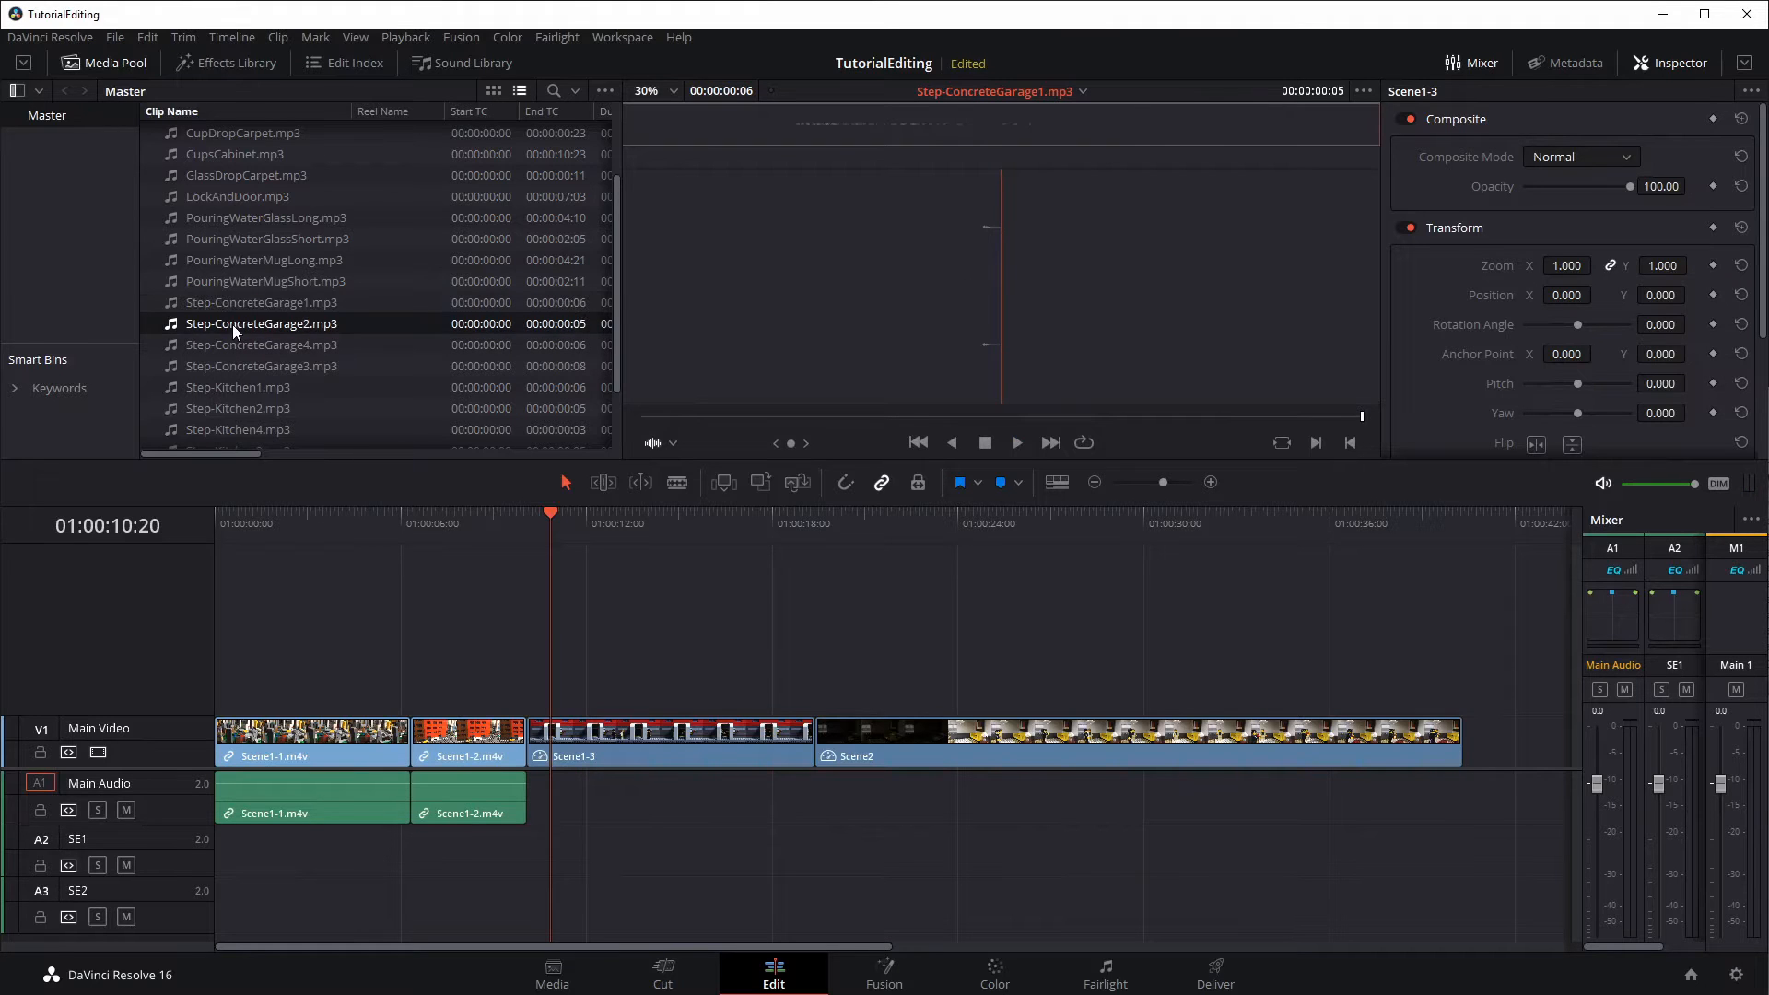
pyautogui.click(1017, 443)
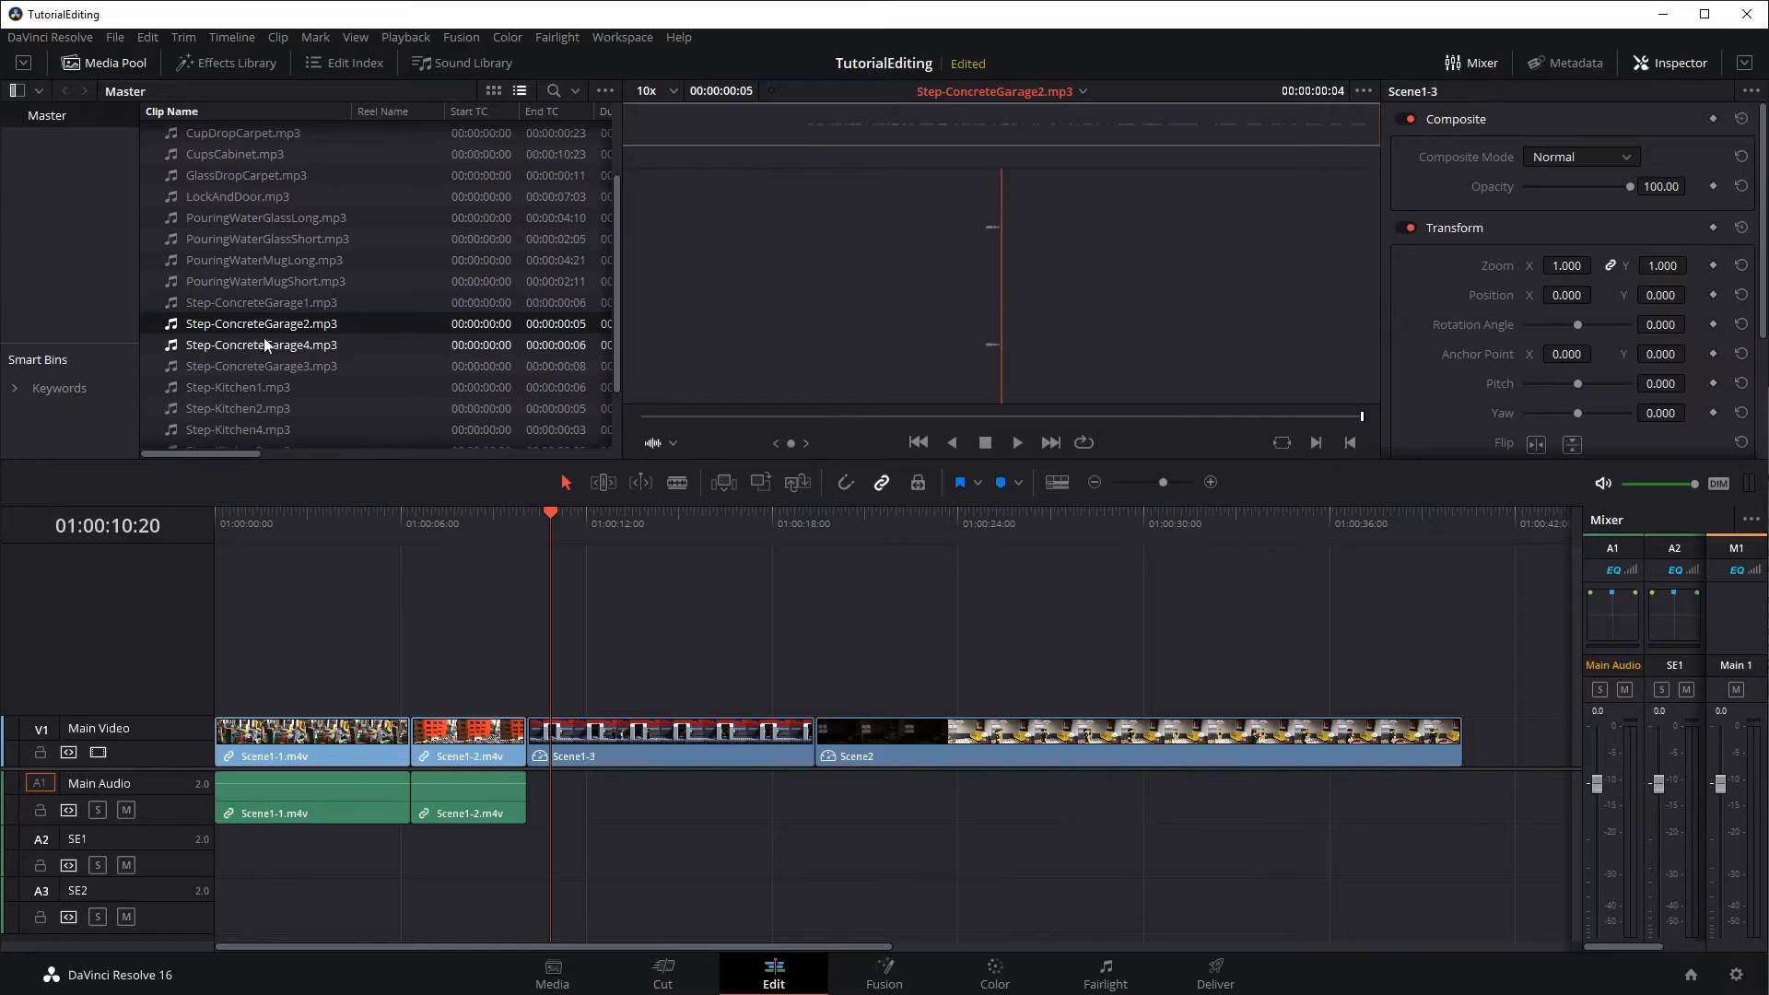
# Place Step-ConcreteGarage1.mp3 on the Main Audio track at the playhead position 01:00:10:20, with snapping enabled
pyautogui.click(246, 308)
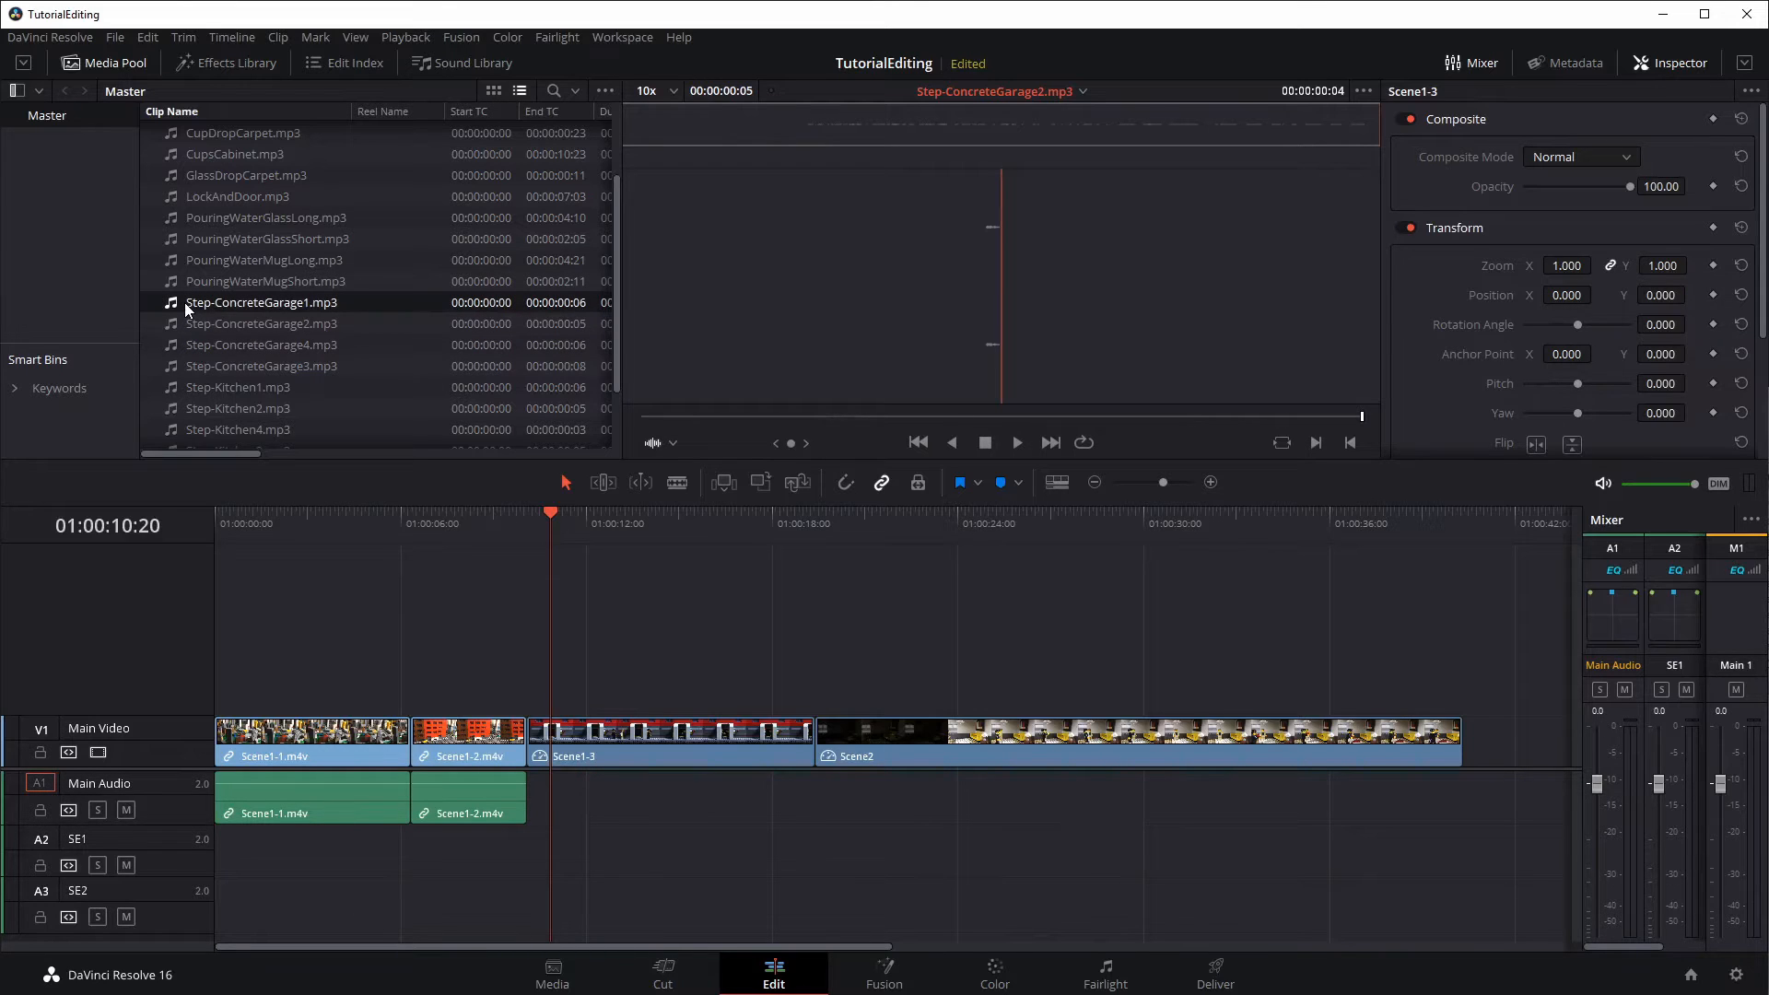
pyautogui.moveTo(184, 302); pyautogui.dragTo(562, 806)
pyautogui.click(845, 488)
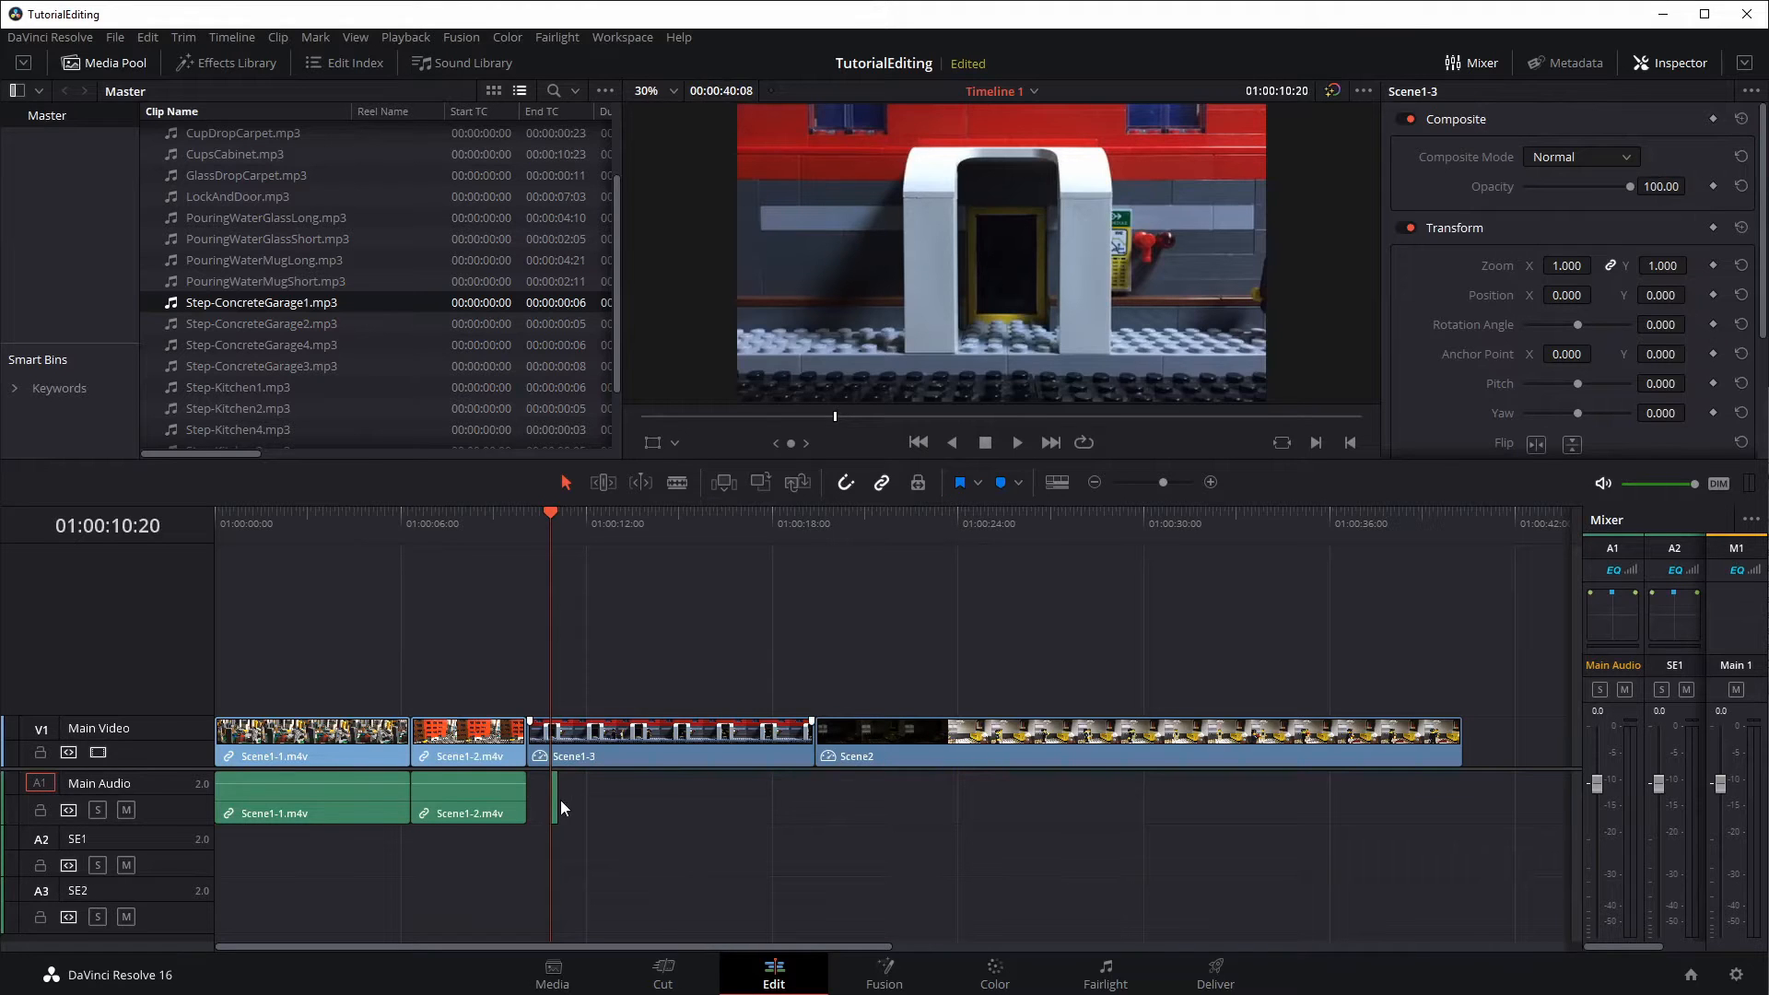
pyautogui.moveTo(563, 807); pyautogui.dragTo(572, 808)
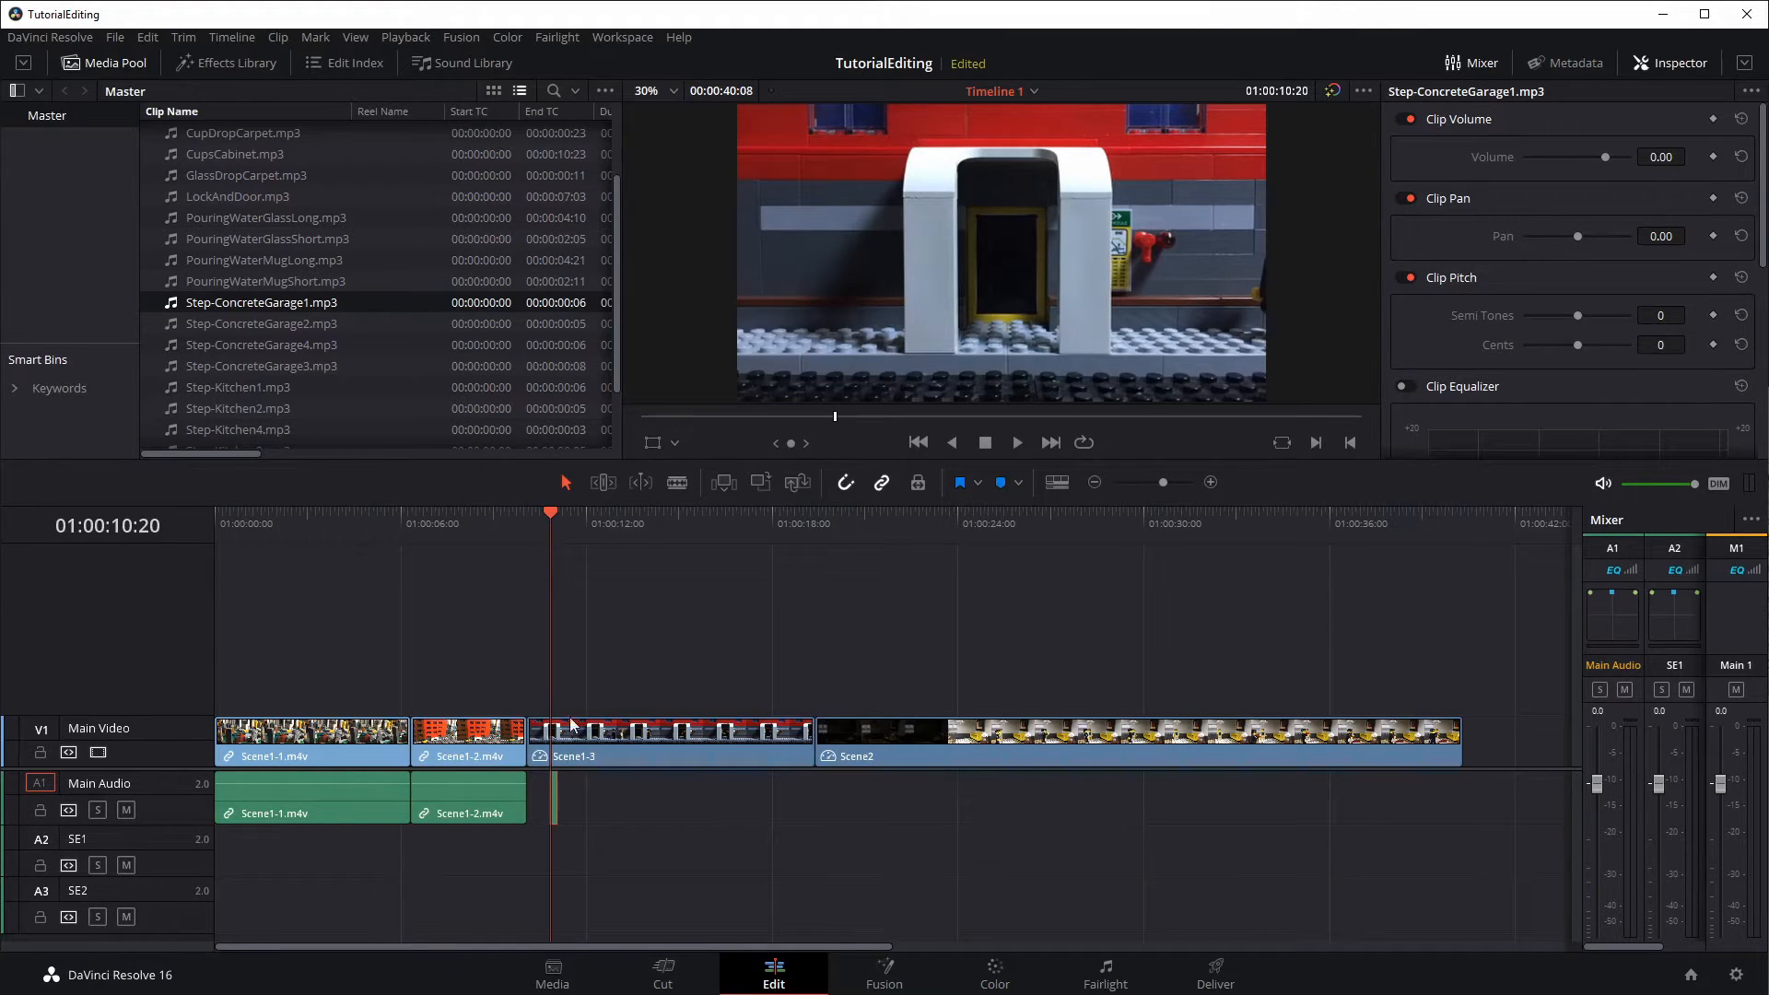
# Play back the timeline around the placed footstep sound to check its timing against the video
pyautogui.scroll(5, 544, 774)
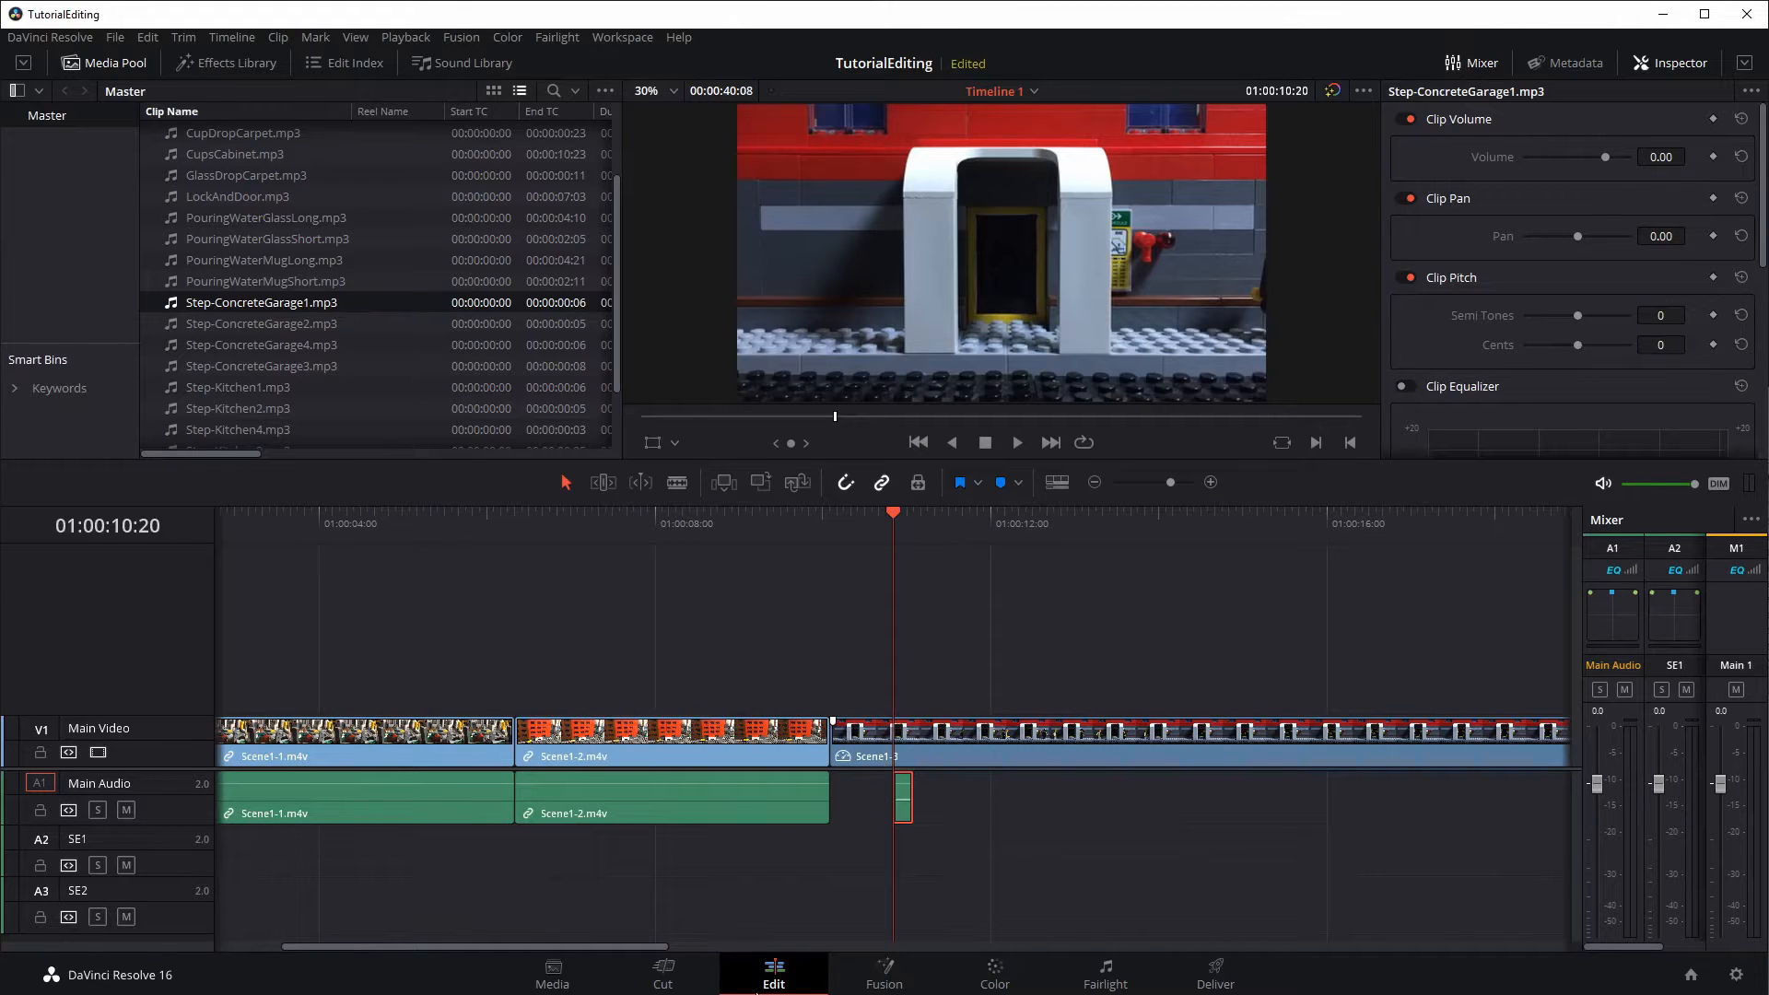
pyautogui.scroll(1, 902, 818)
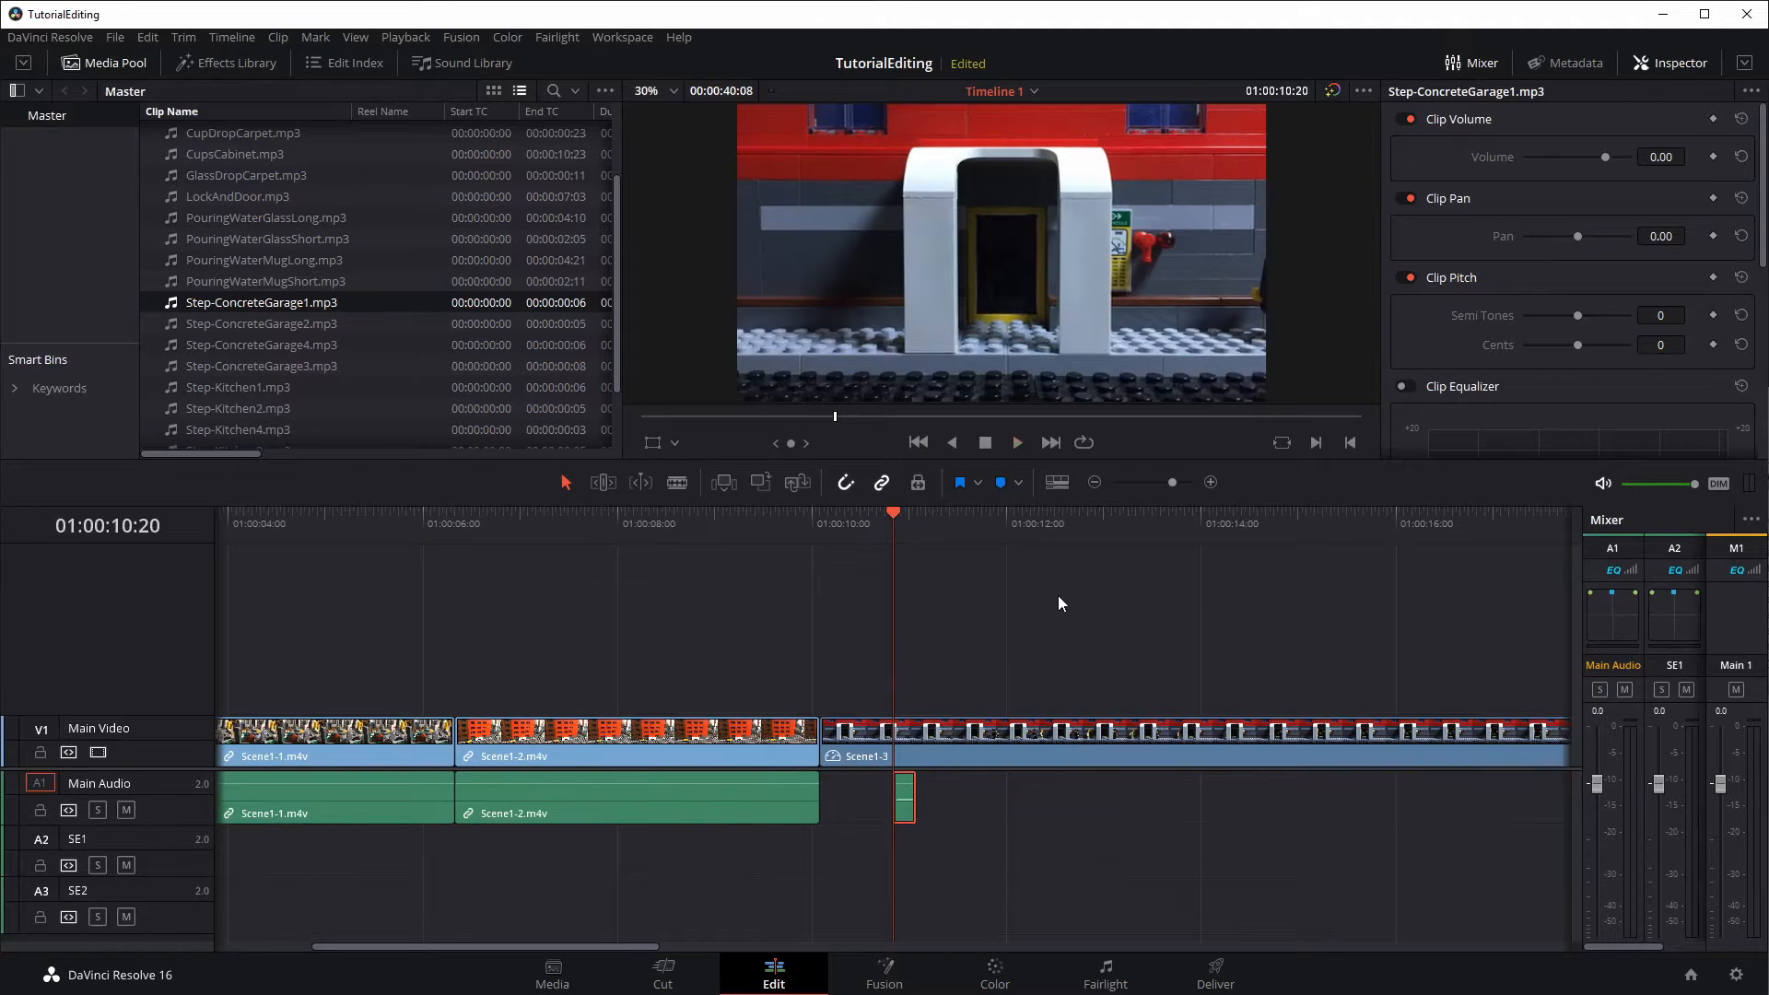
pyautogui.press('space')
pyautogui.press('space')
pyautogui.moveTo(933, 516); pyautogui.dragTo(894, 516)
pyautogui.press('space')
pyautogui.press('space')
pyautogui.press('space')
pyautogui.press('space')
# Select Step-ConcreteGarage2.mp3 in the media pool and, after checking the footstep frames, set the playhead at 01:00:11:02
pyautogui.click(264, 324)
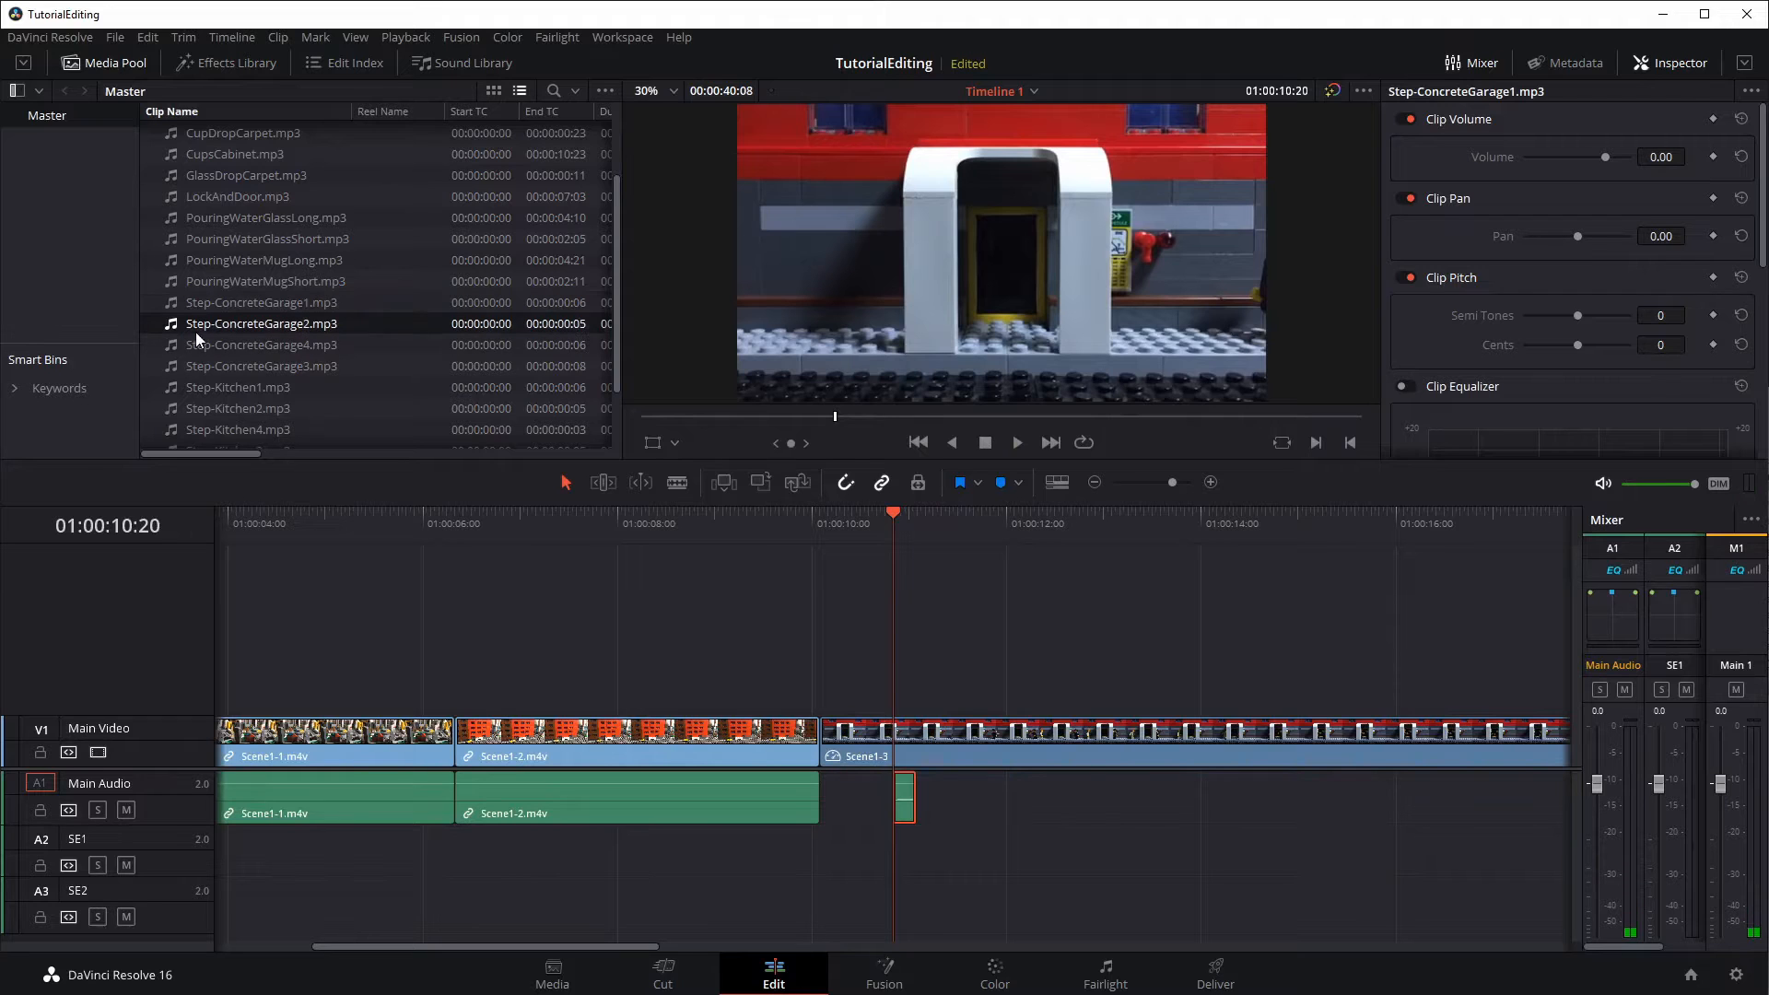
pyautogui.moveTo(900, 512); pyautogui.dragTo(911, 512)
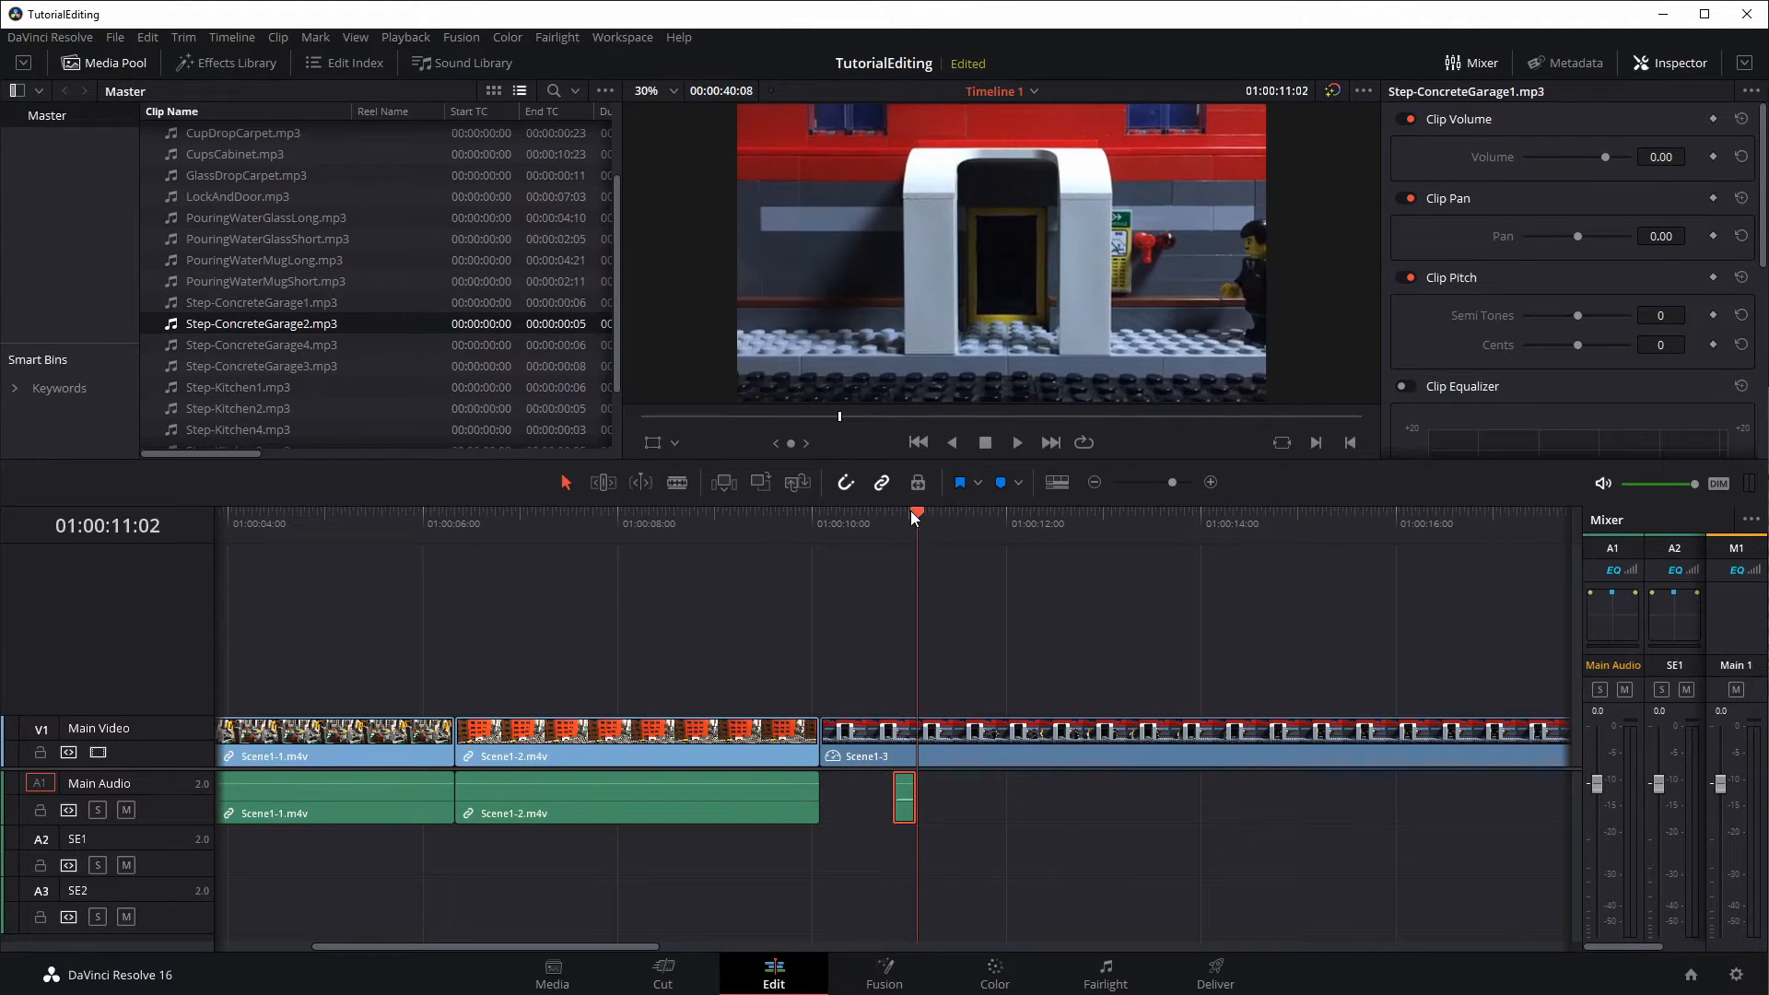
pyautogui.press('Left')
pyautogui.press('Left')
pyautogui.press('Left')
pyautogui.press('Left')
pyautogui.press('Left')
pyautogui.press('Left')
pyautogui.press('Left')
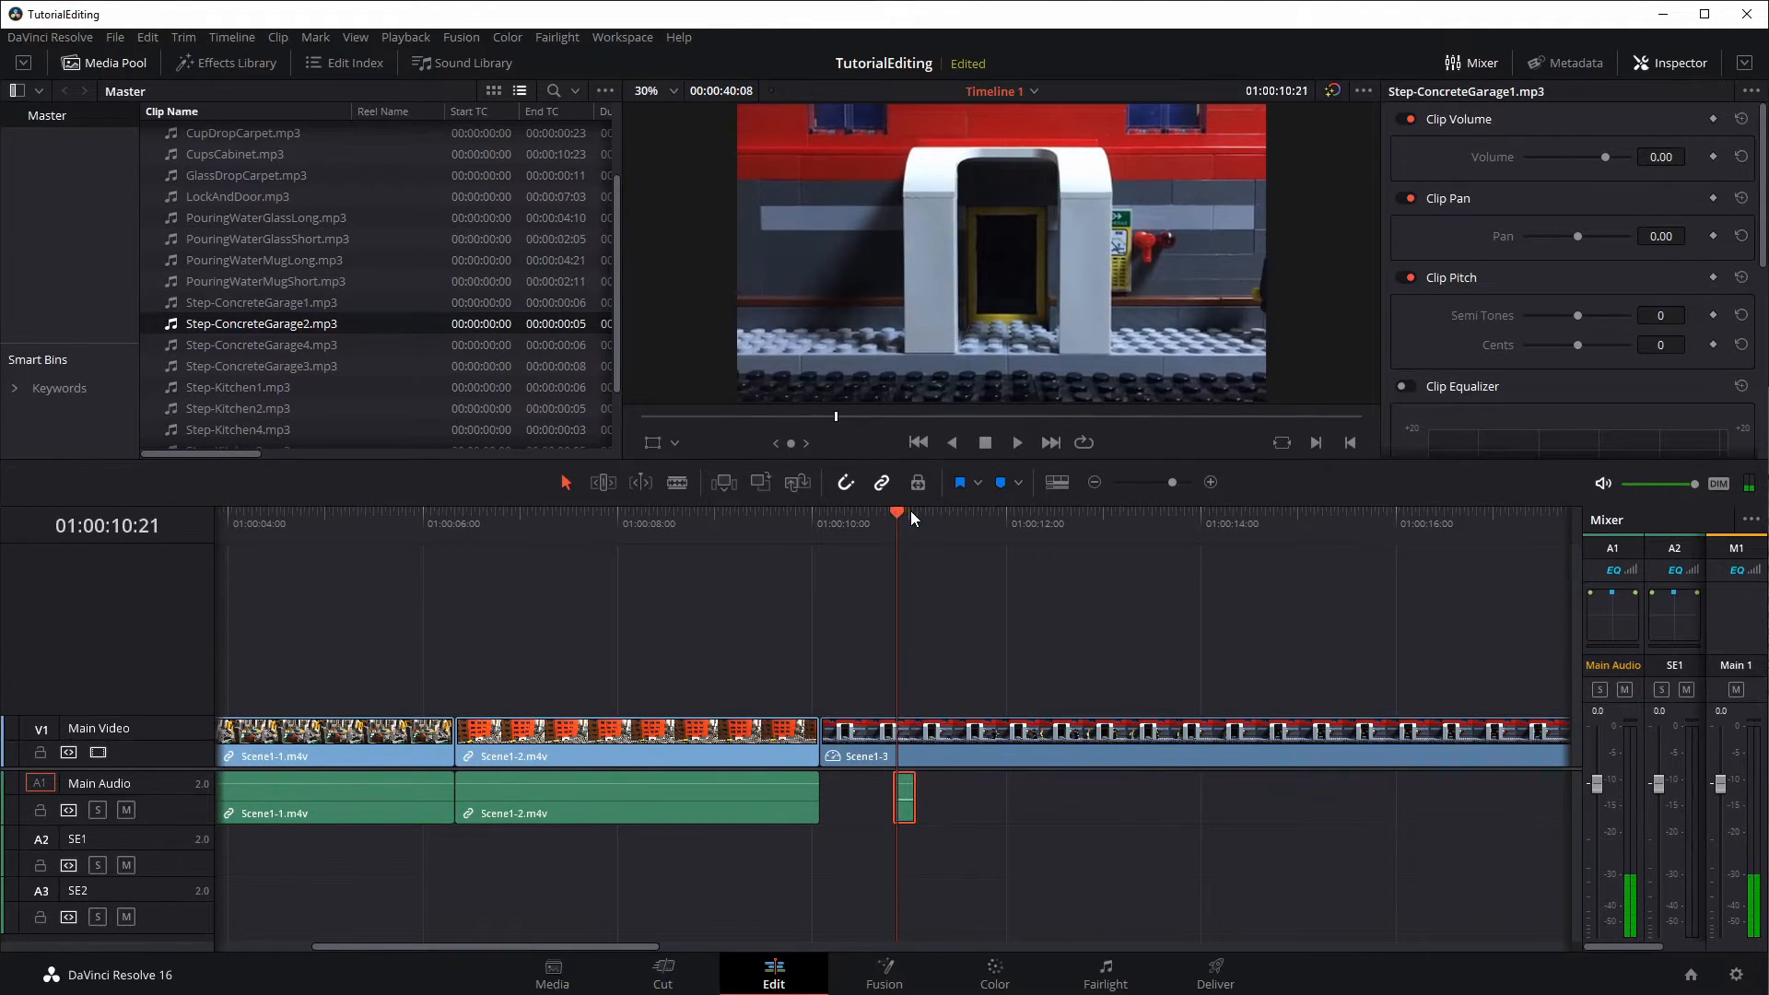
pyautogui.press('Right')
pyautogui.press('Right')
pyautogui.press('Right')
pyautogui.press('Right')
pyautogui.press('Right')
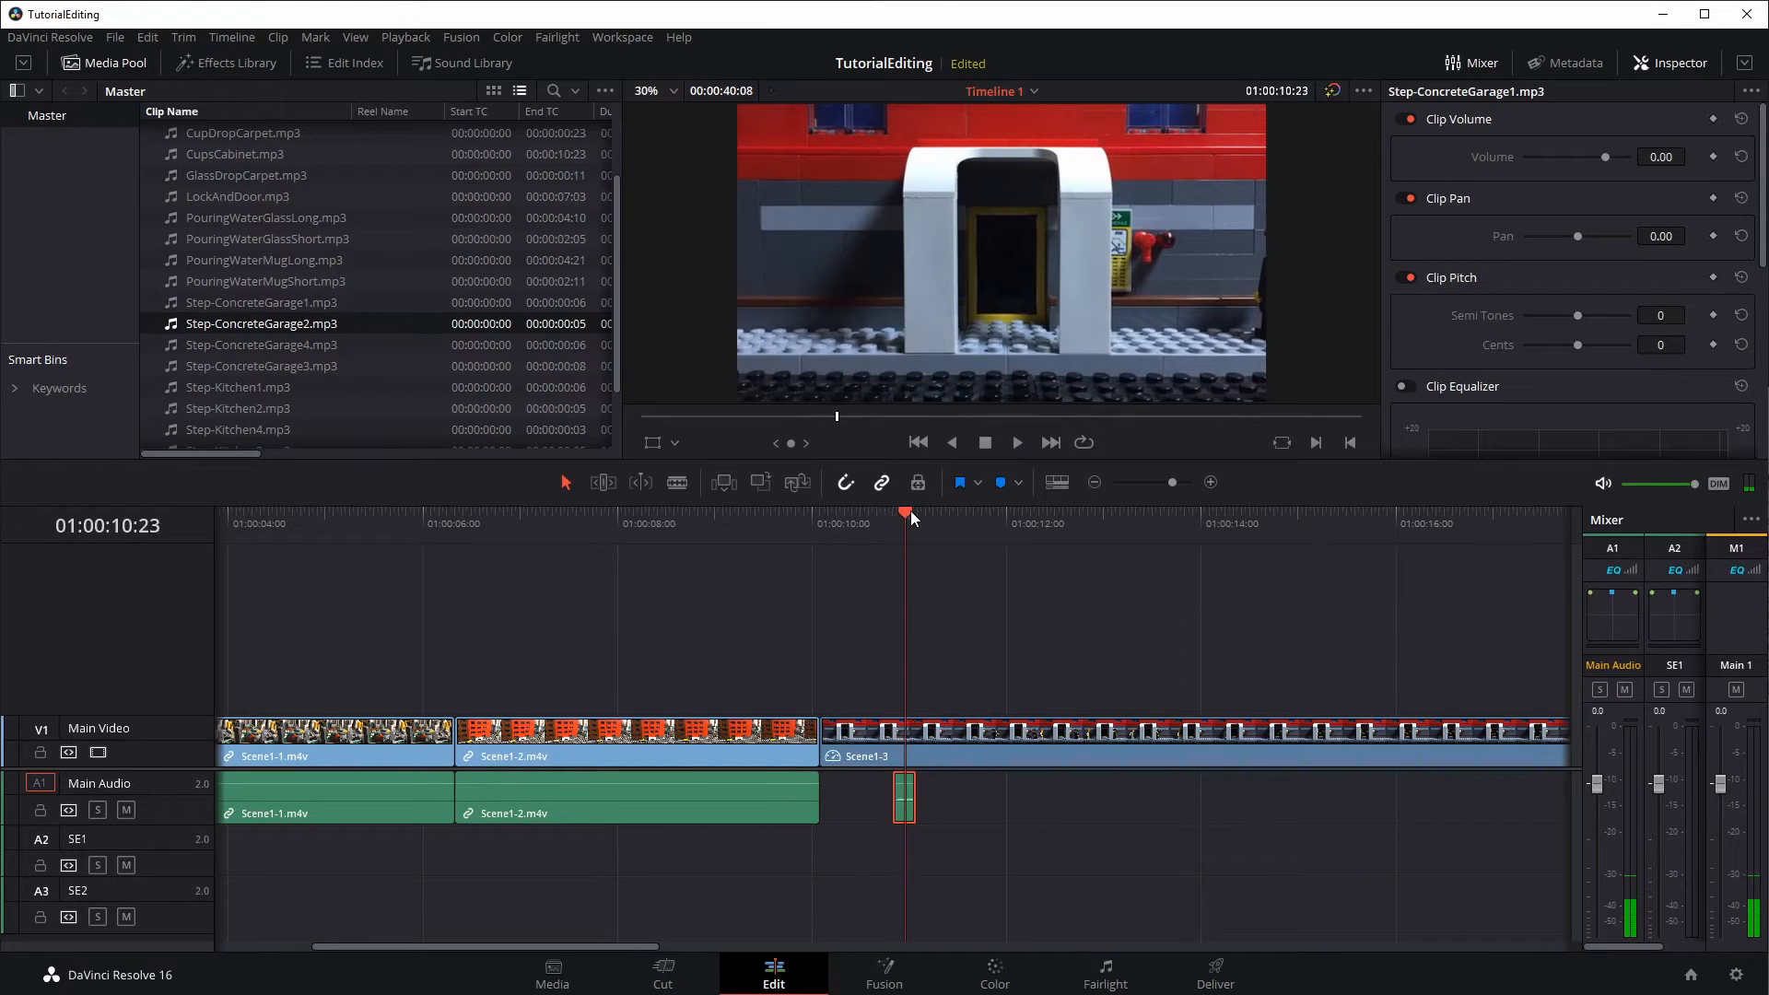
pyautogui.press('Right')
pyautogui.press('Right')
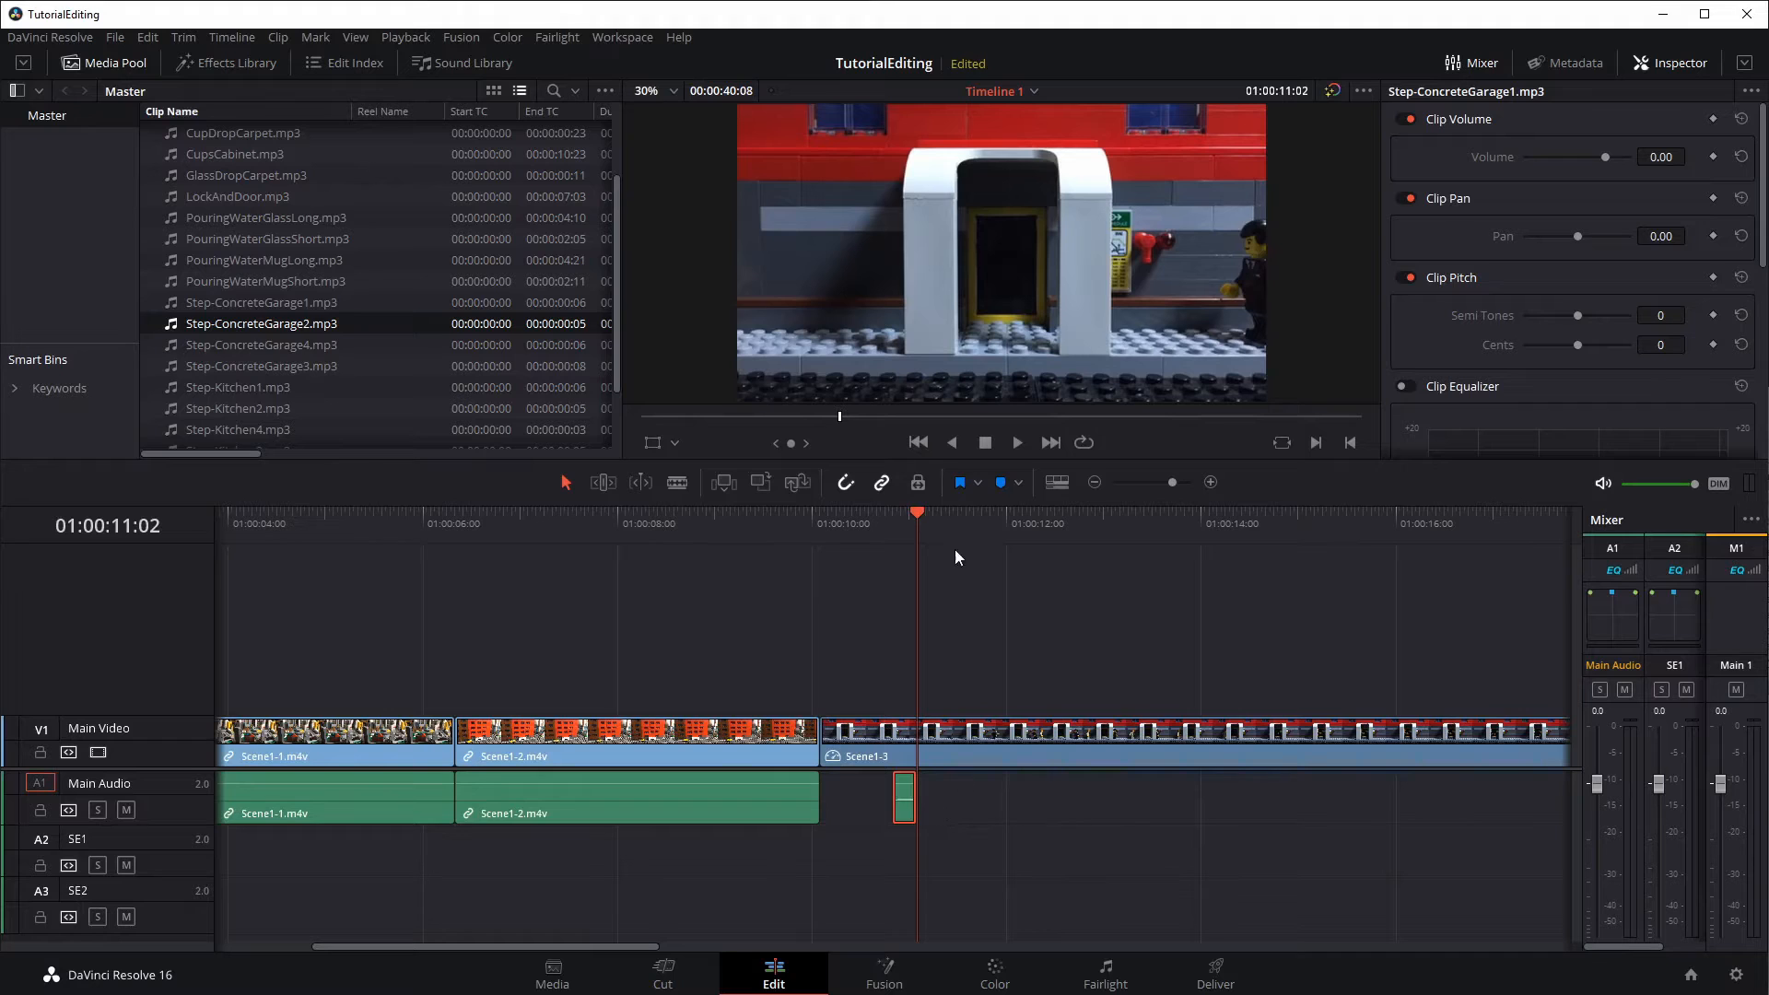
# With snapping off, move the Step-ConcreteGarage1.mp3 clip to track SE1 and add Step-ConcreteGarage2.mp3 right after it on the same track
pyautogui.click(846, 486)
pyautogui.moveTo(898, 813); pyautogui.dragTo(903, 861)
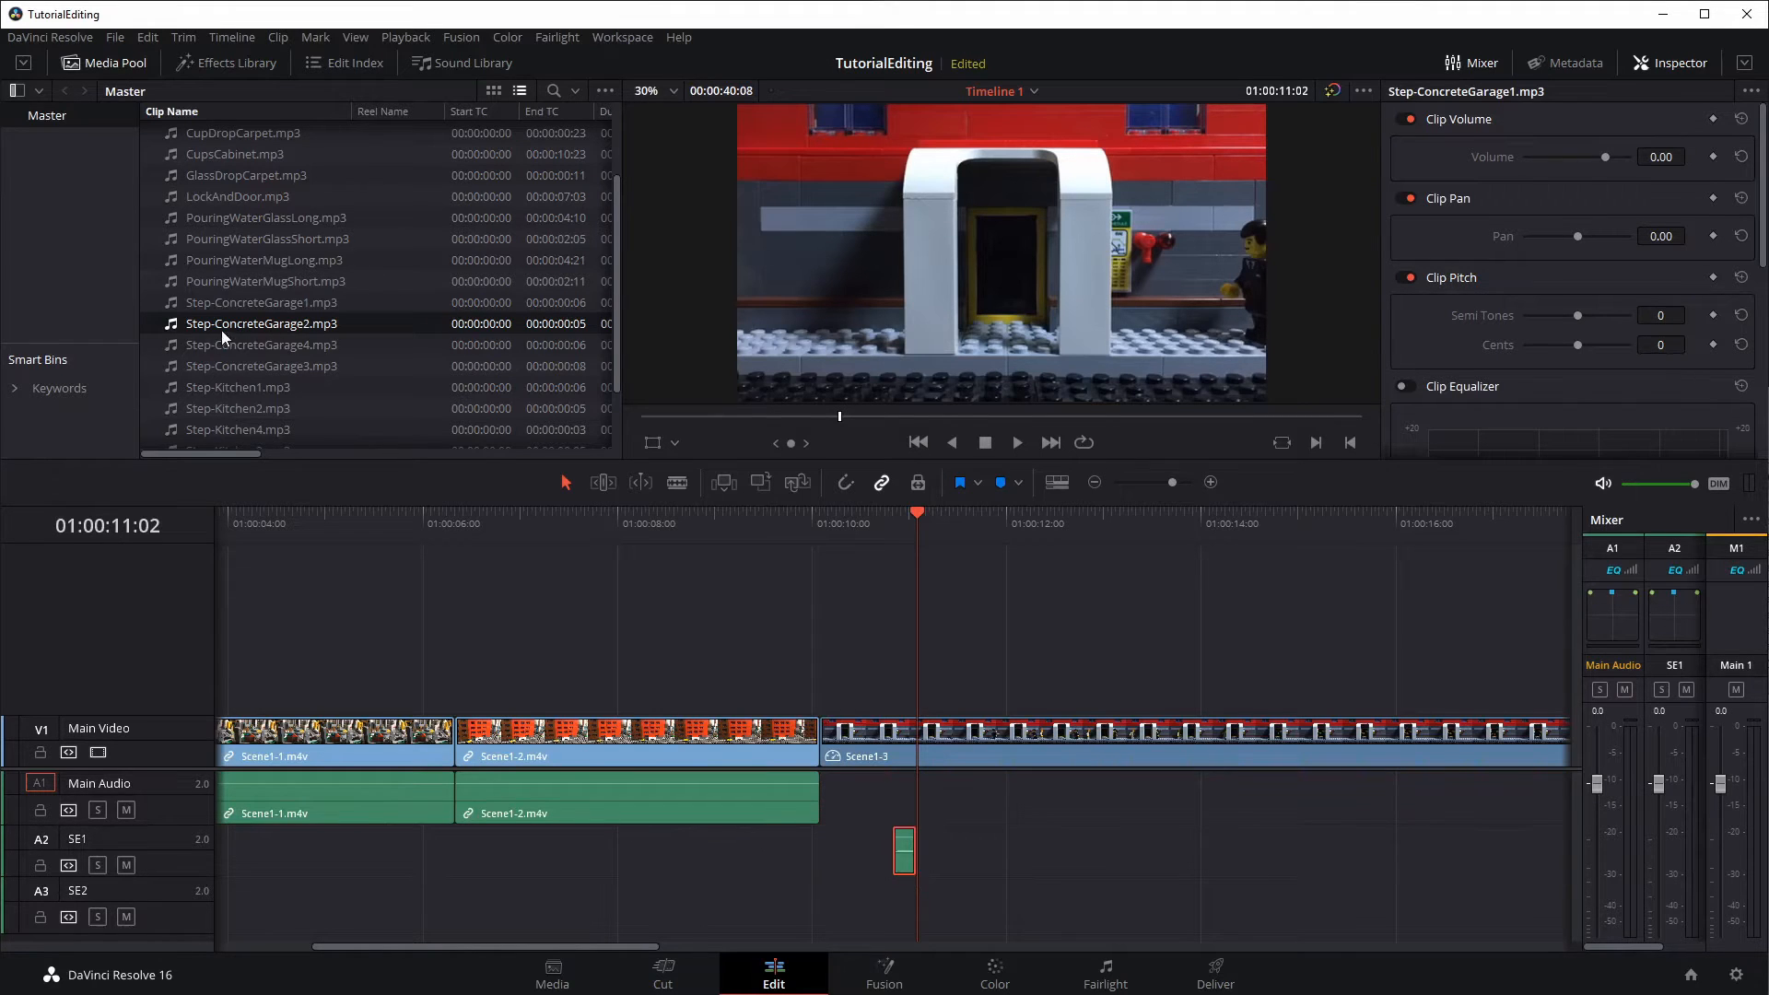
pyautogui.moveTo(882, 722); pyautogui.dragTo(942, 863)
# Play back the two footstep clips on SE1 to check their timing against the video
pyautogui.moveTo(917, 518)
pyautogui.mouseDown()
pyautogui.moveTo(888, 518)
pyautogui.moveTo(949, 513)
pyautogui.moveTo(889, 514)
pyautogui.mouseUp()
pyautogui.press('space')
pyautogui.press('space')
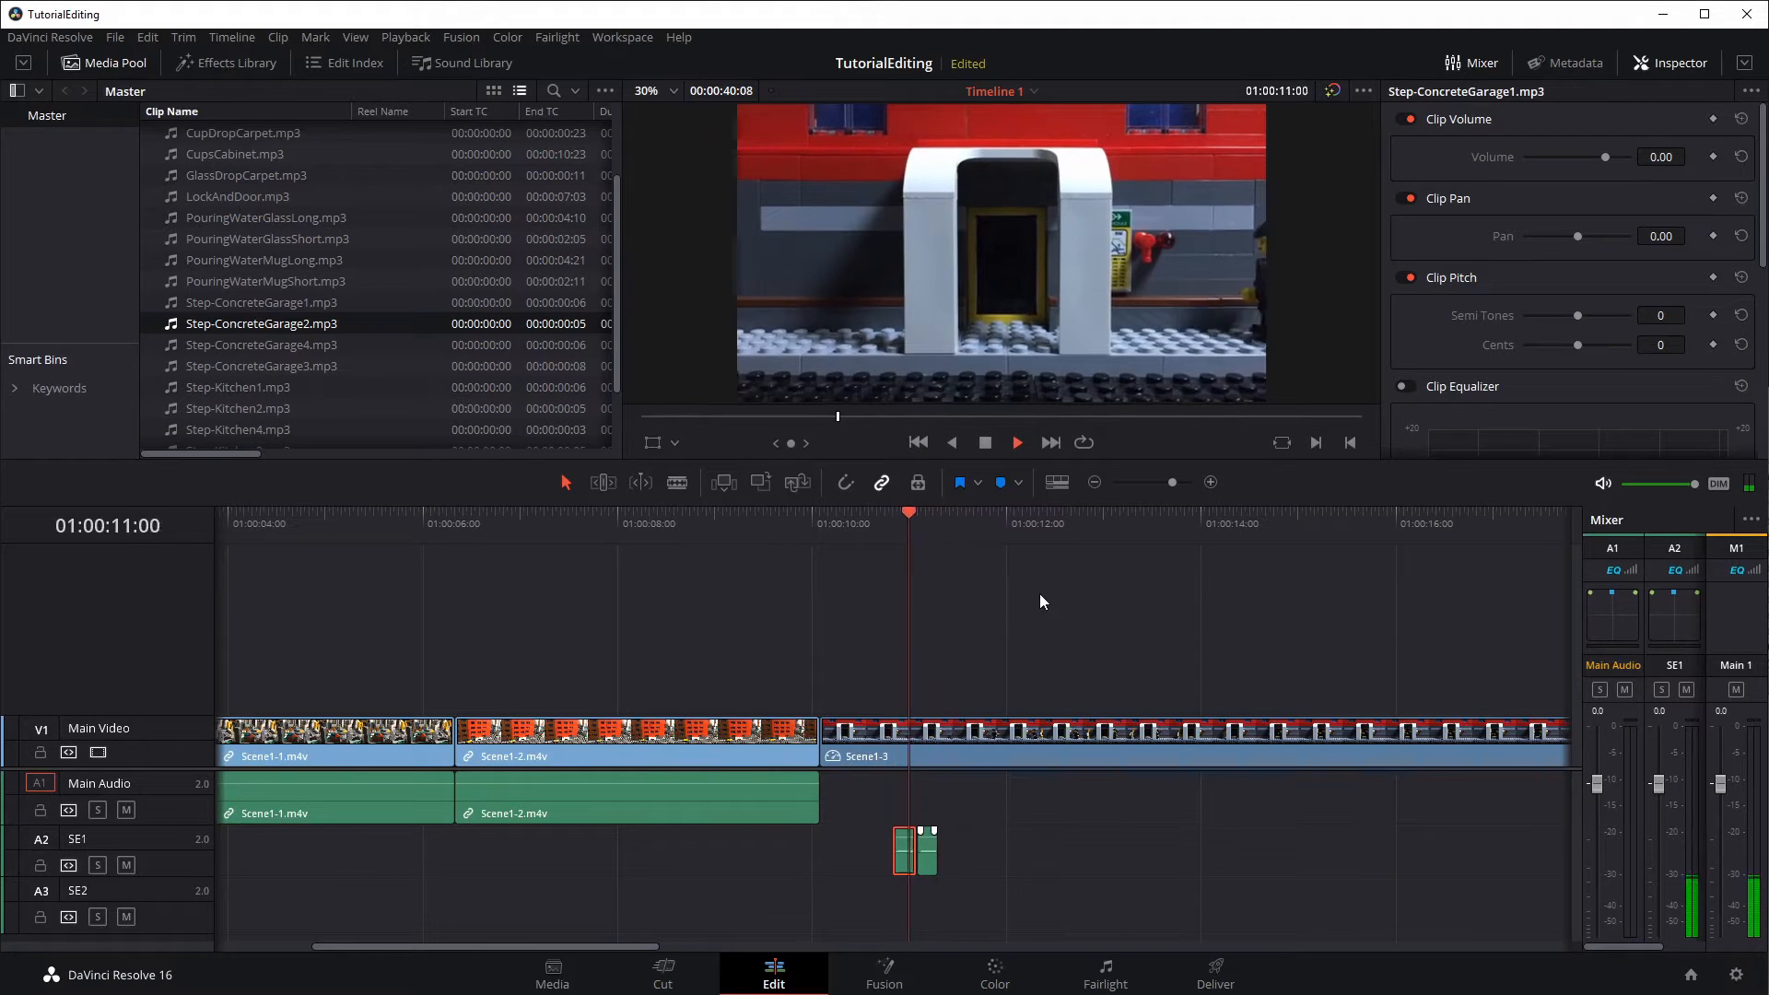
pyautogui.press('space')
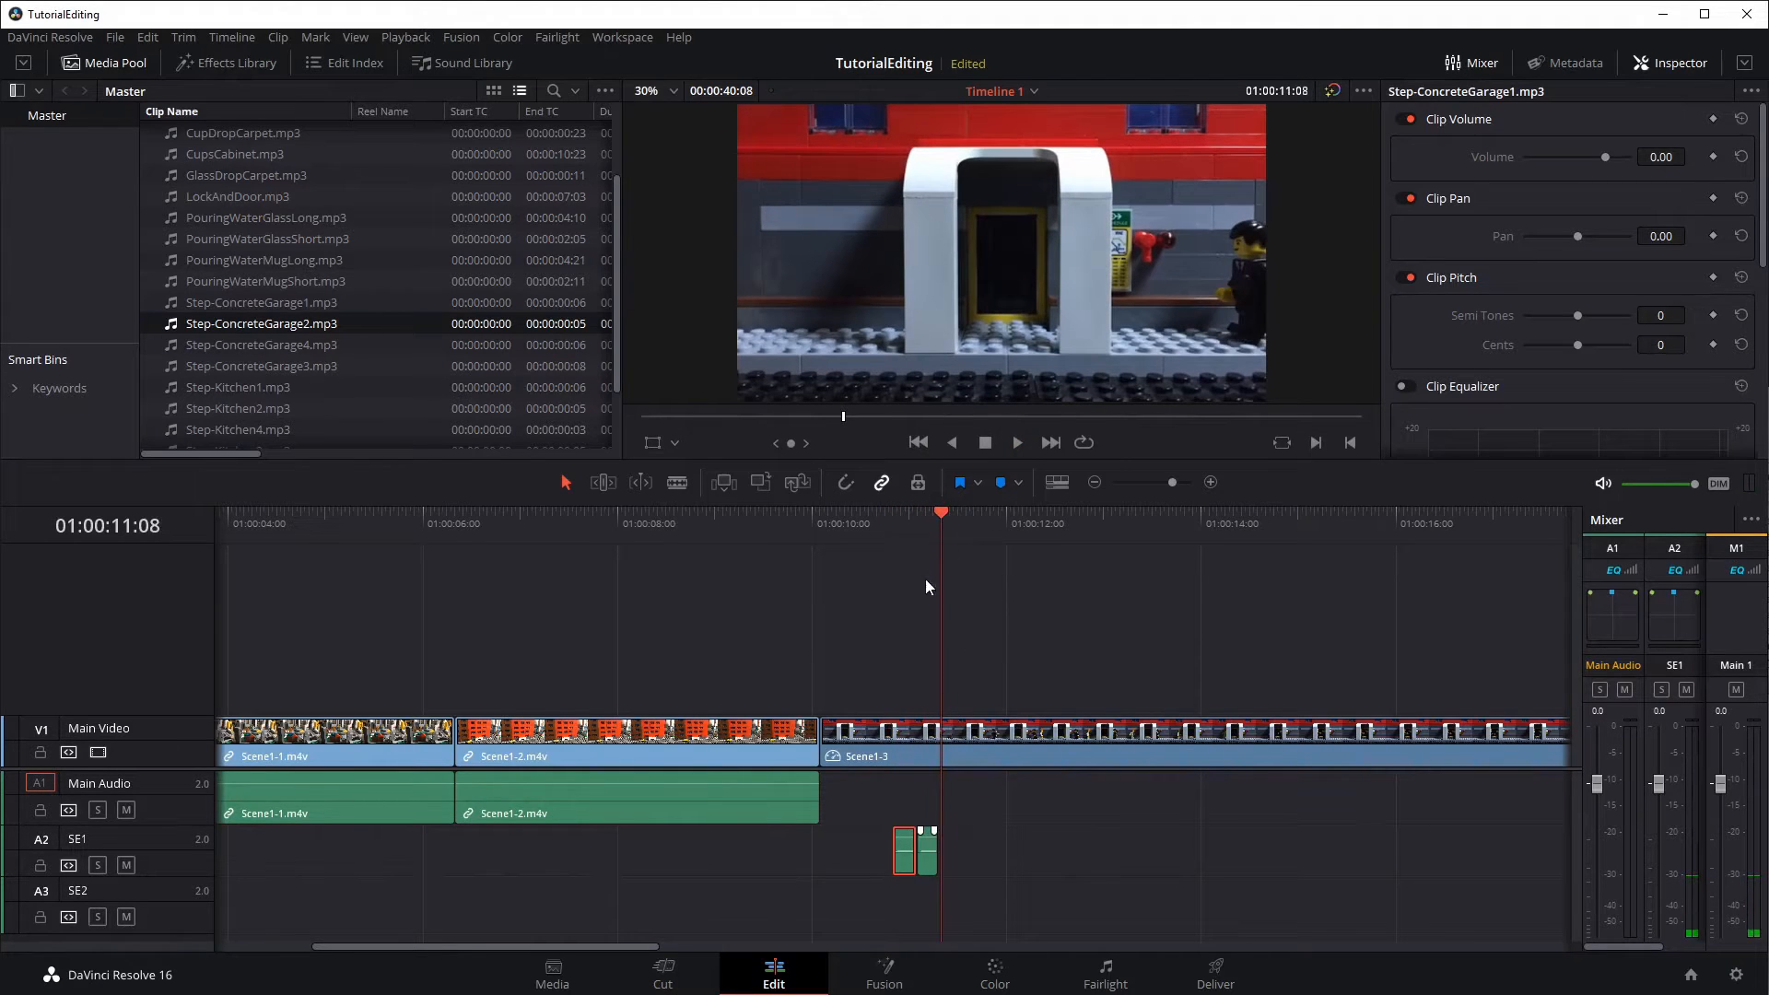
# Find the second footstep's frame, shift the Step-ConcreteGarage2.mp3 clip to start at 01:00:11:04 with snapping on, and play it back
pyautogui.press('Left')
pyautogui.press('Left')
pyautogui.press('Left')
pyautogui.press('Left')
pyautogui.press('Left')
pyautogui.press('Left')
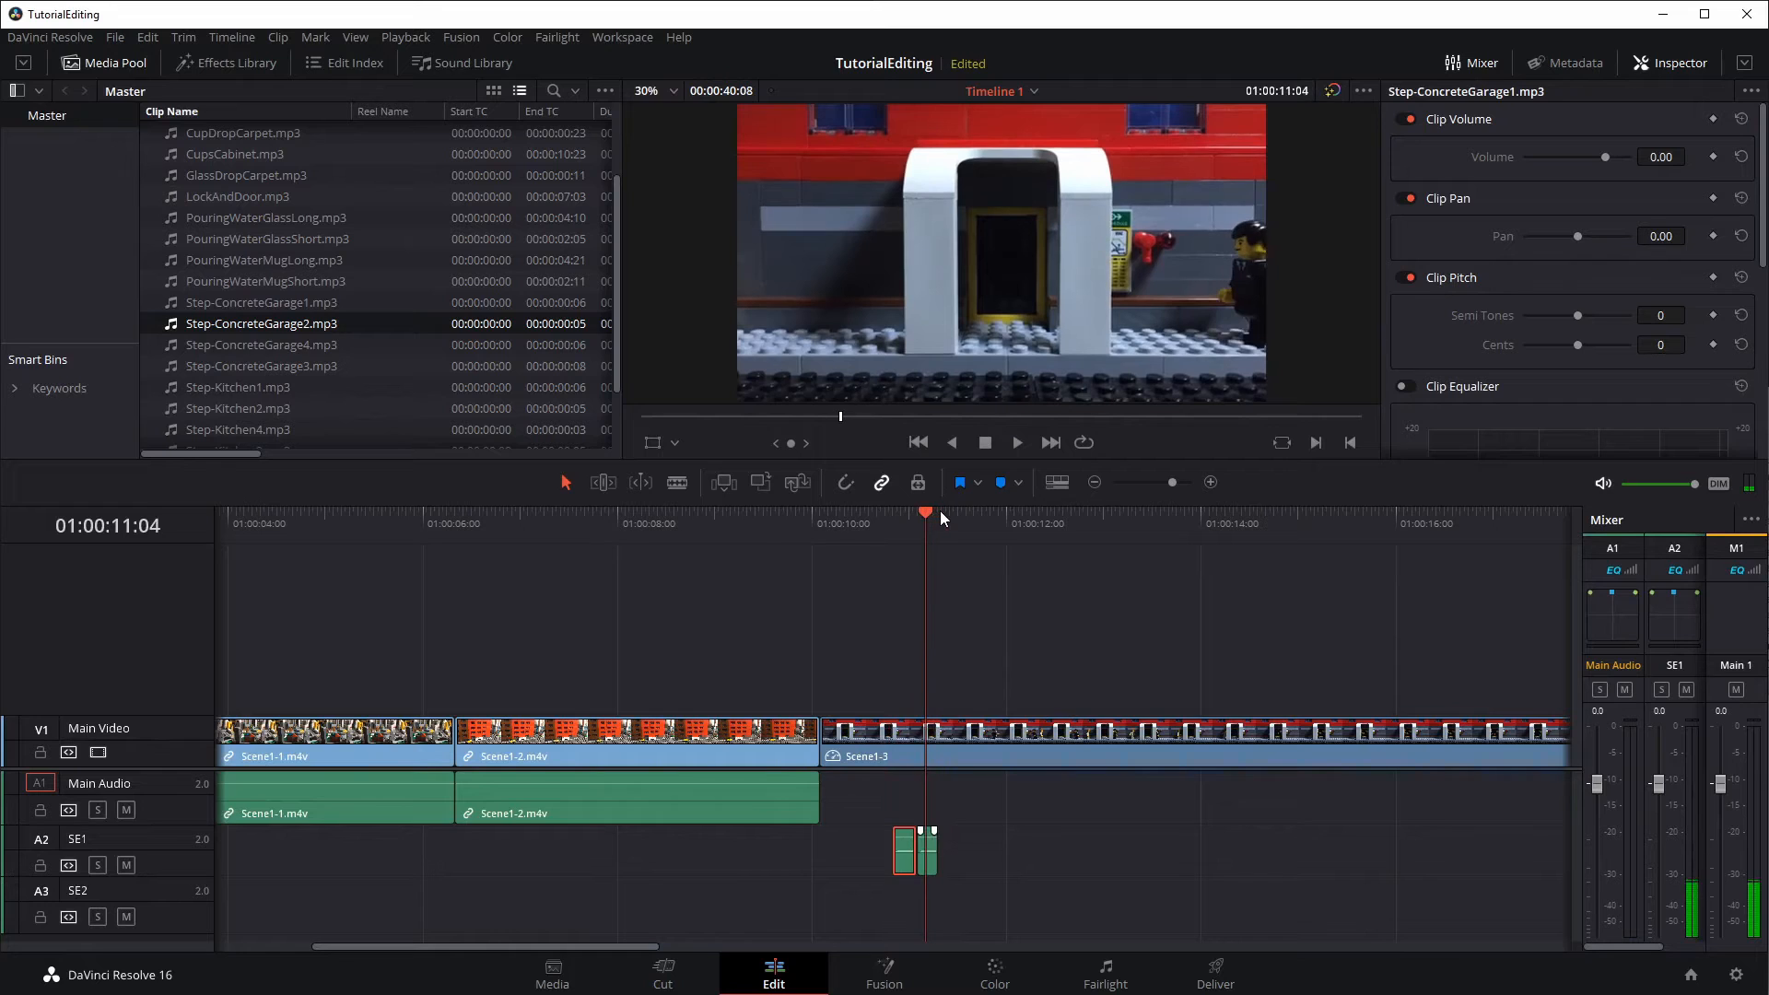
pyautogui.press('Left')
pyautogui.press('Right')
pyautogui.press('Right')
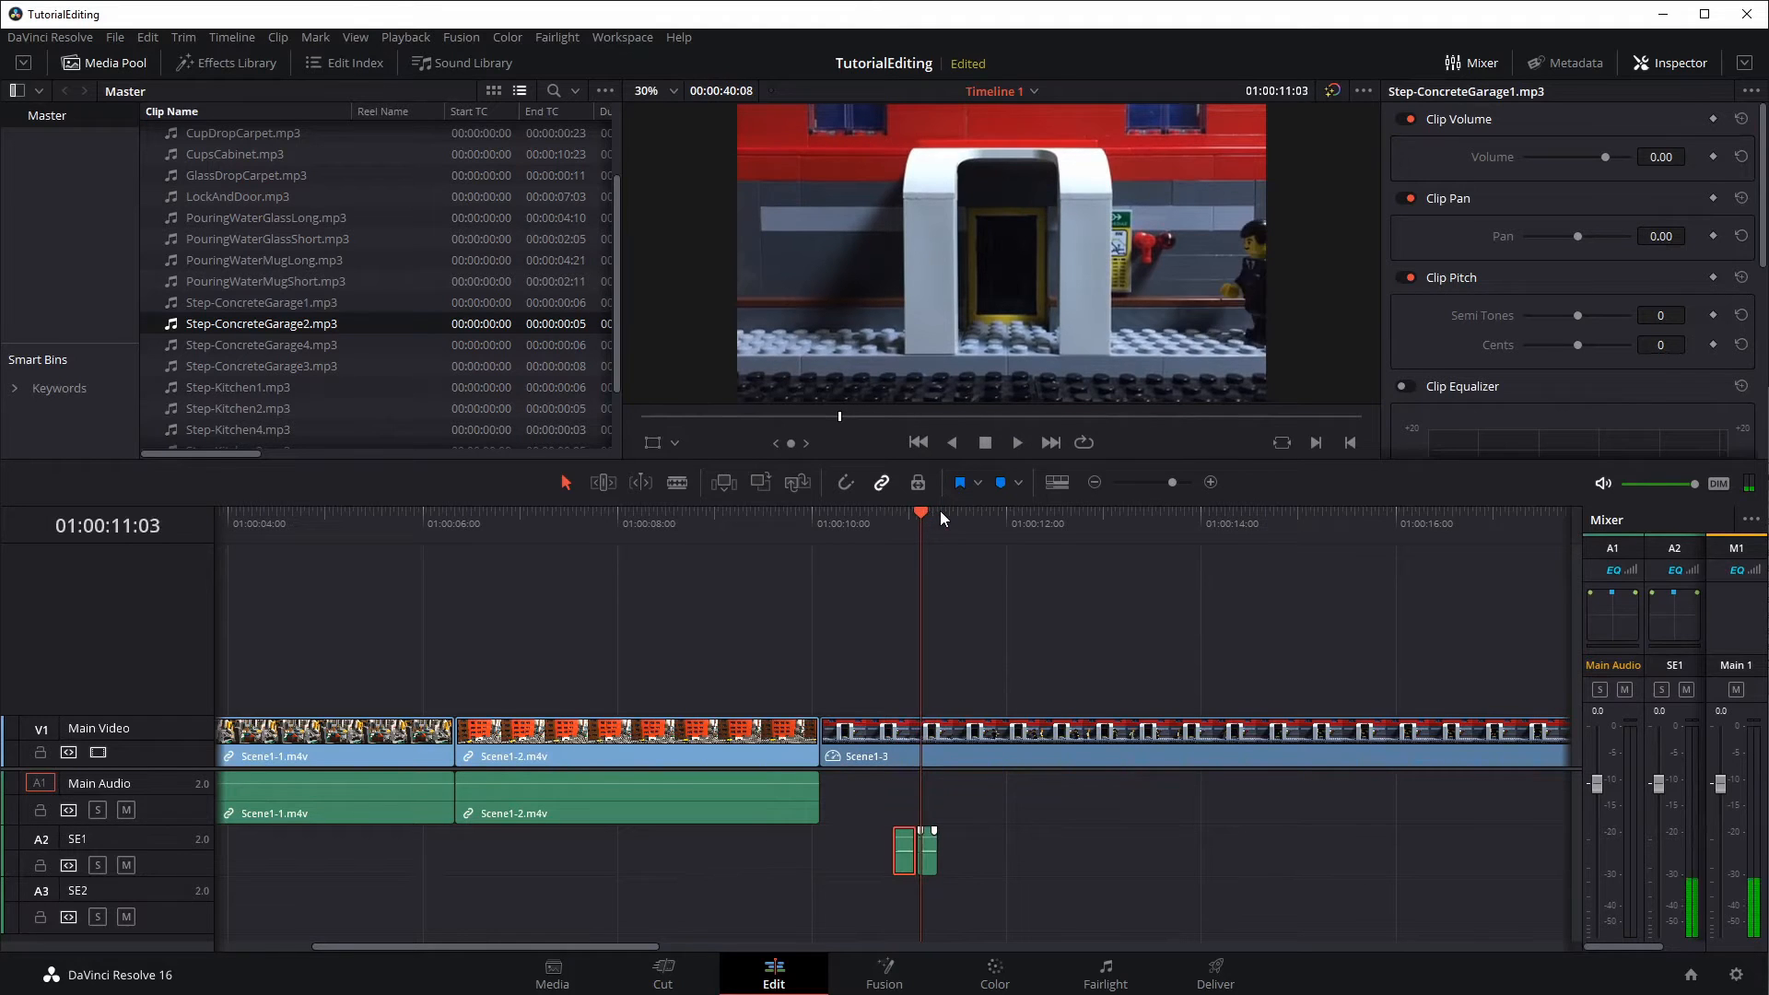
pyautogui.press('Right')
pyautogui.press('Left')
pyautogui.press('Right')
pyautogui.click(845, 484)
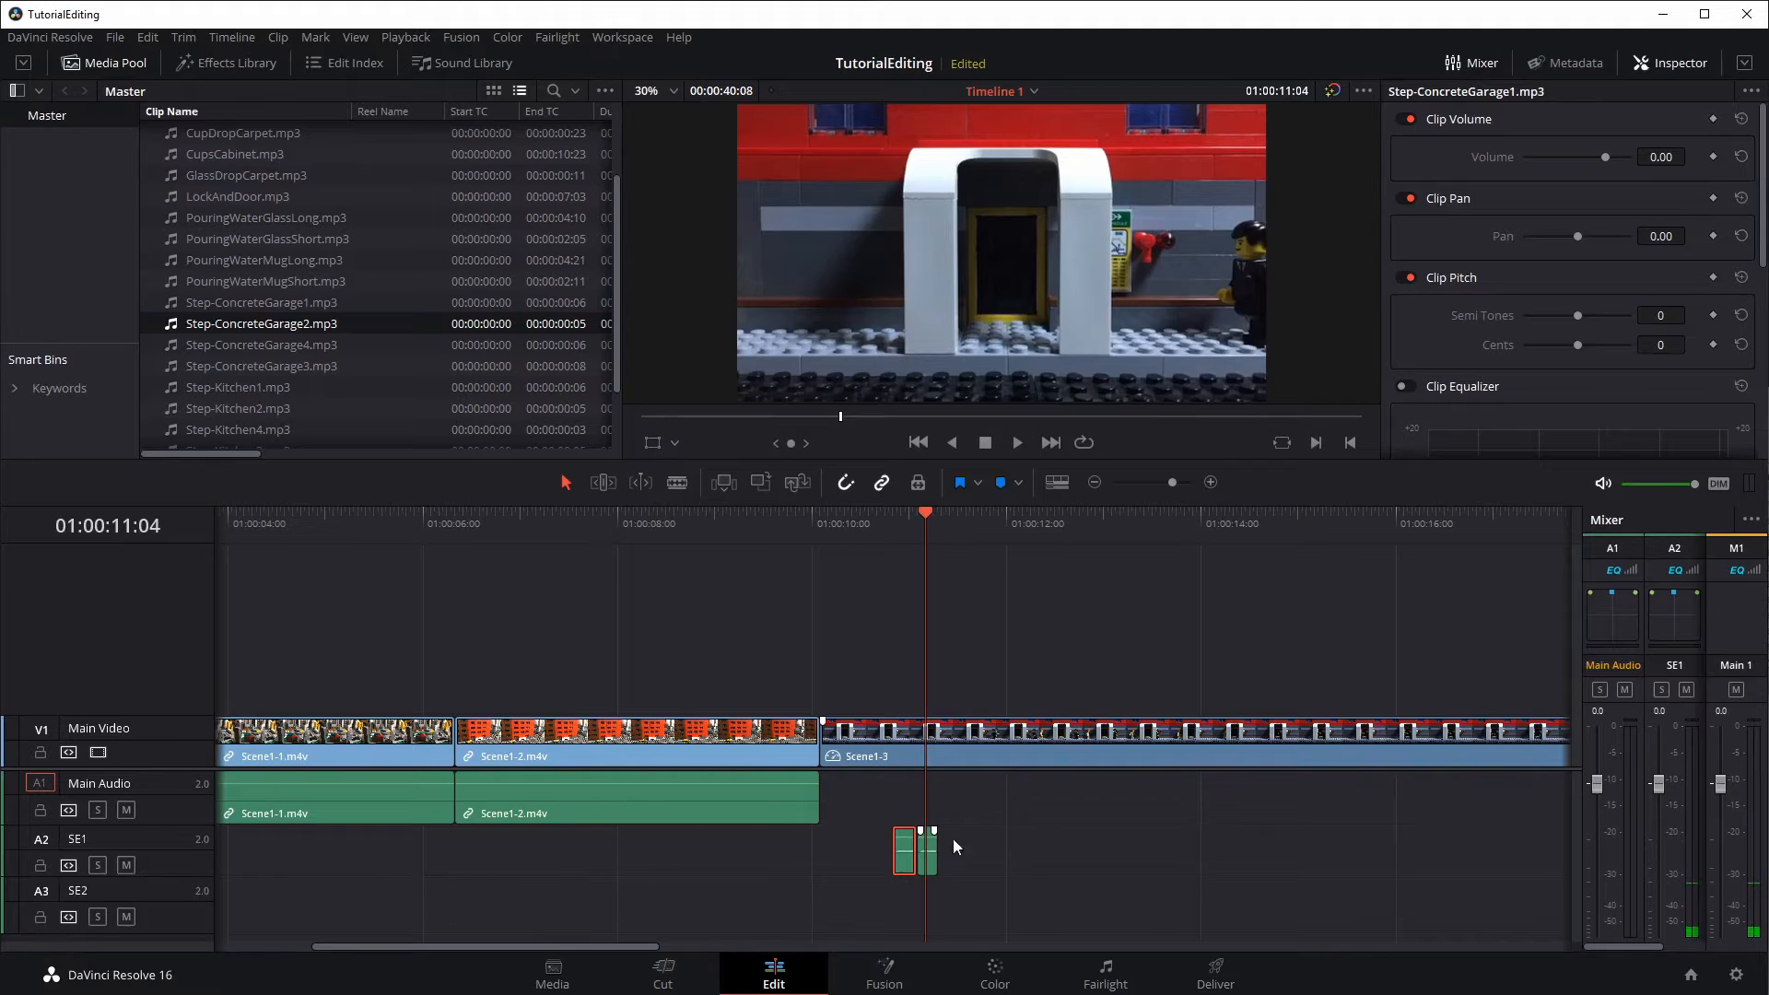
pyautogui.moveTo(929, 862); pyautogui.dragTo(938, 863)
pyautogui.press('space')
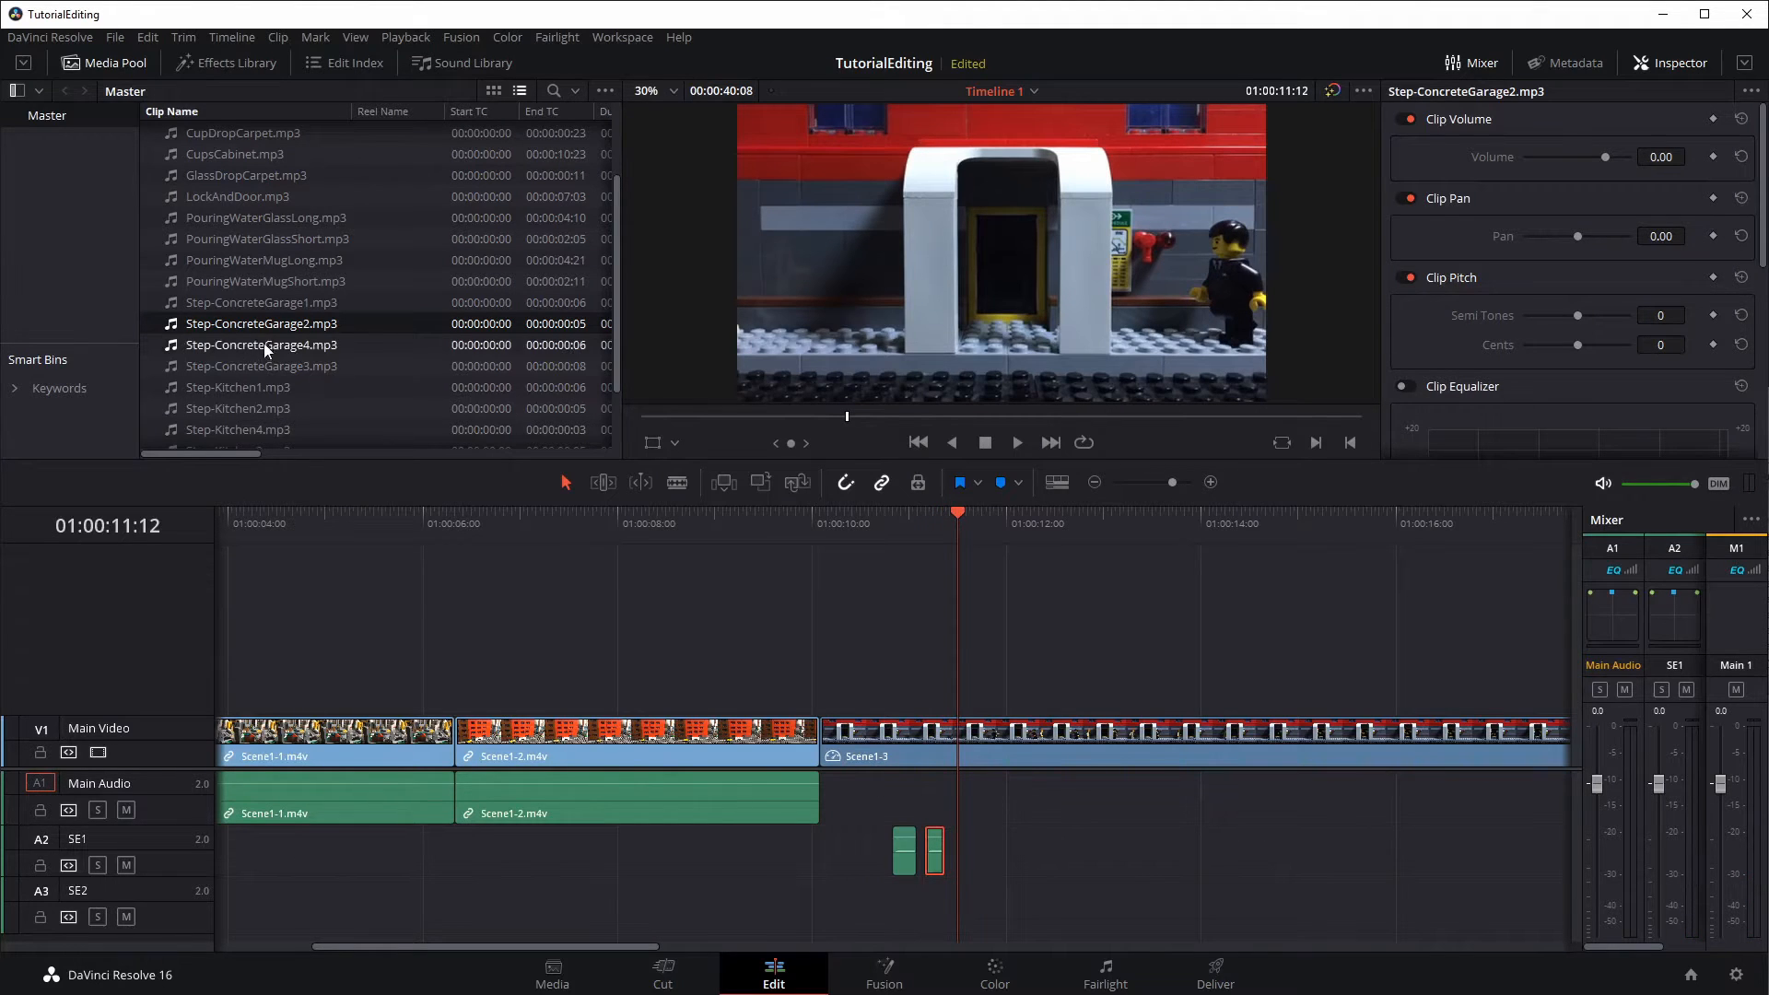
pyautogui.click(197, 308)
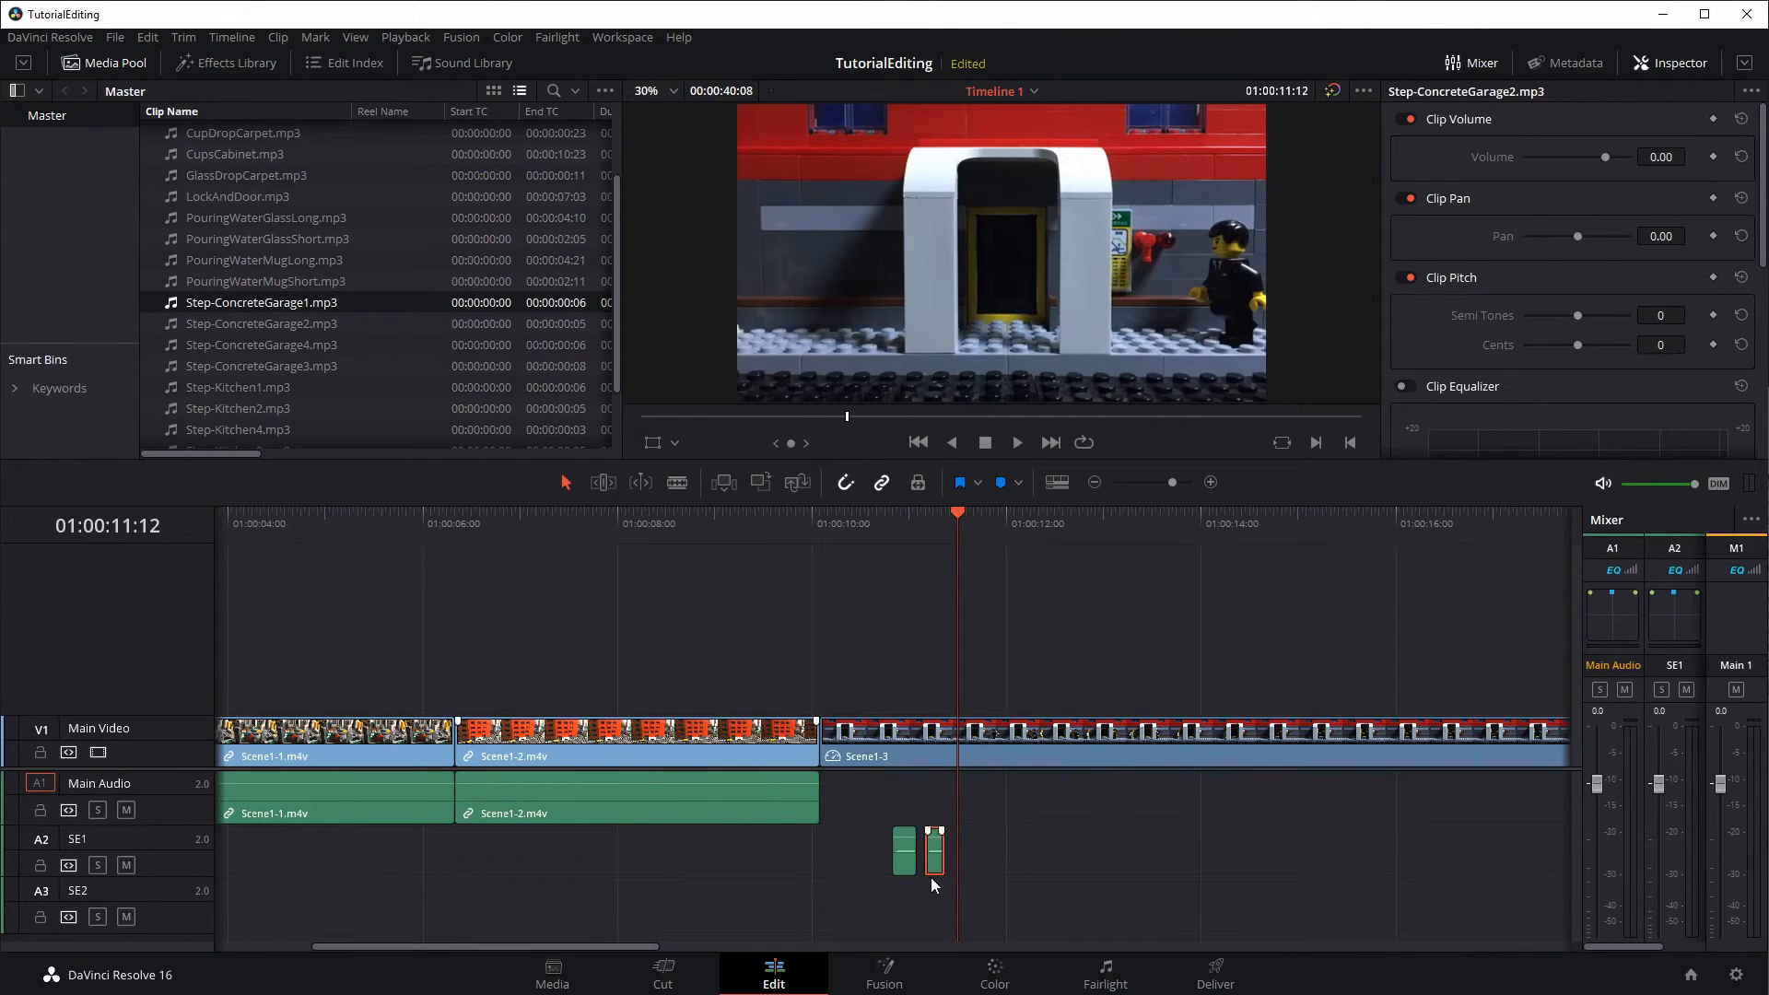
pyautogui.moveTo(904, 852); pyautogui.dragTo(977, 850)
pyautogui.moveTo(960, 514); pyautogui.dragTo(890, 532)
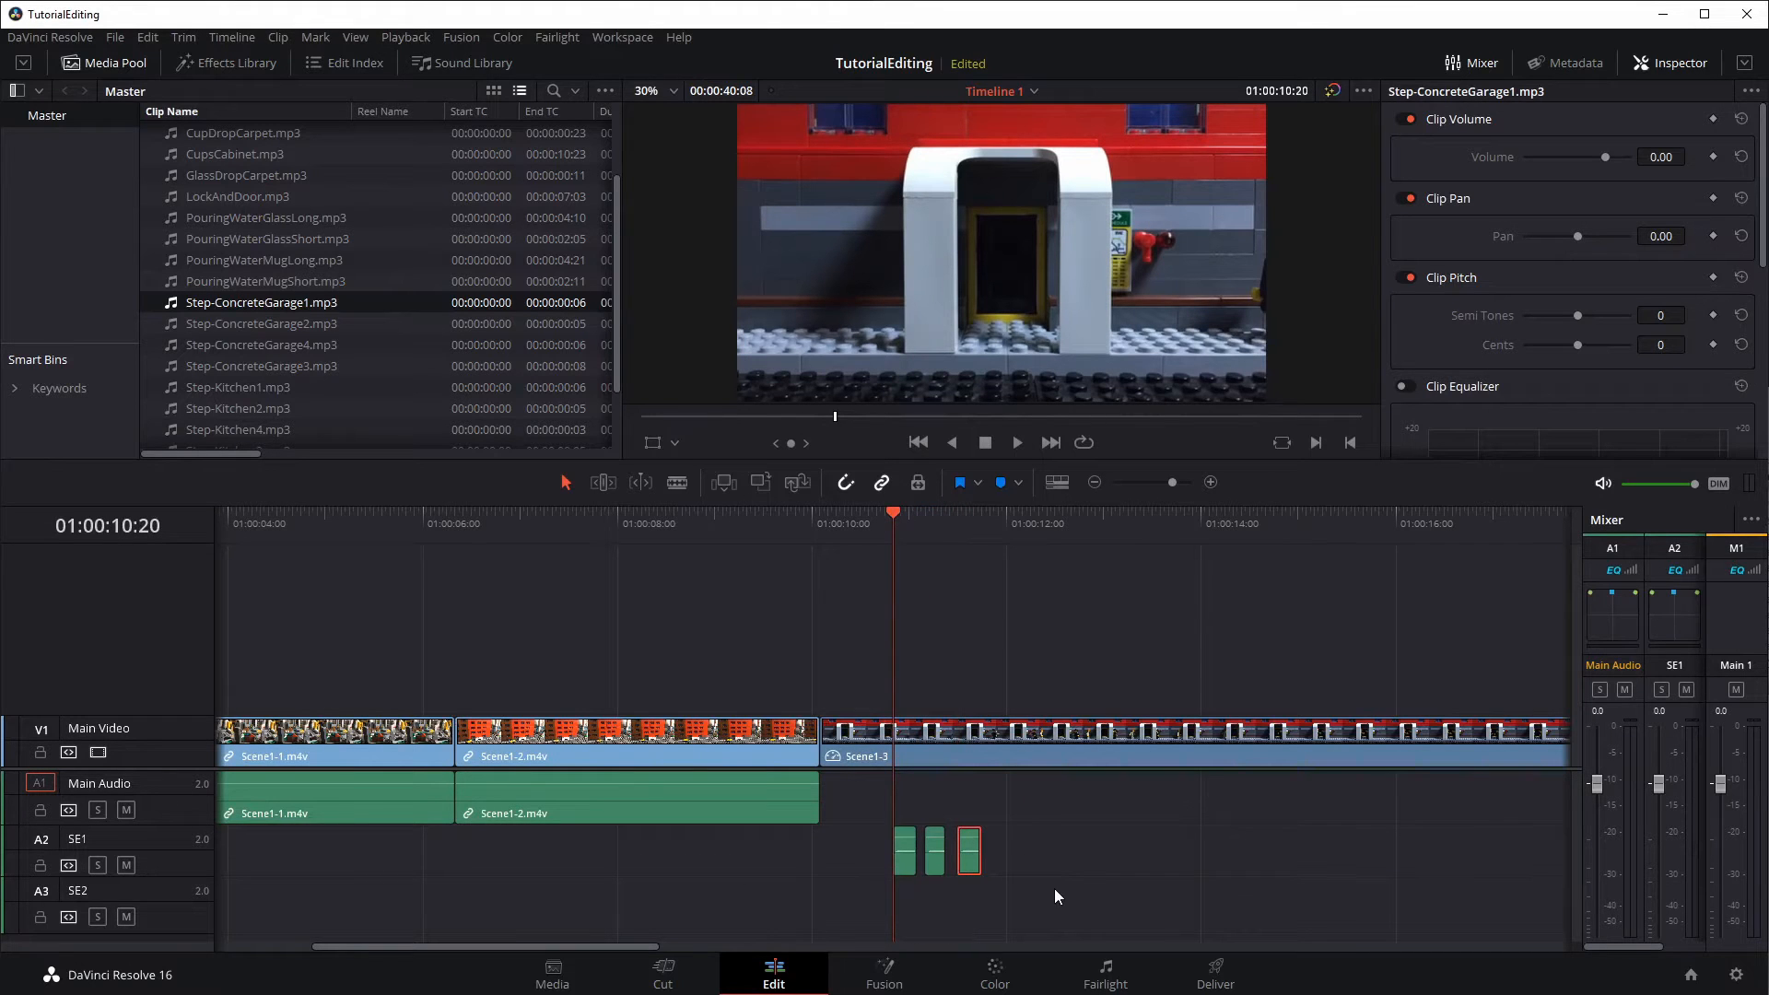
pyautogui.press('space')
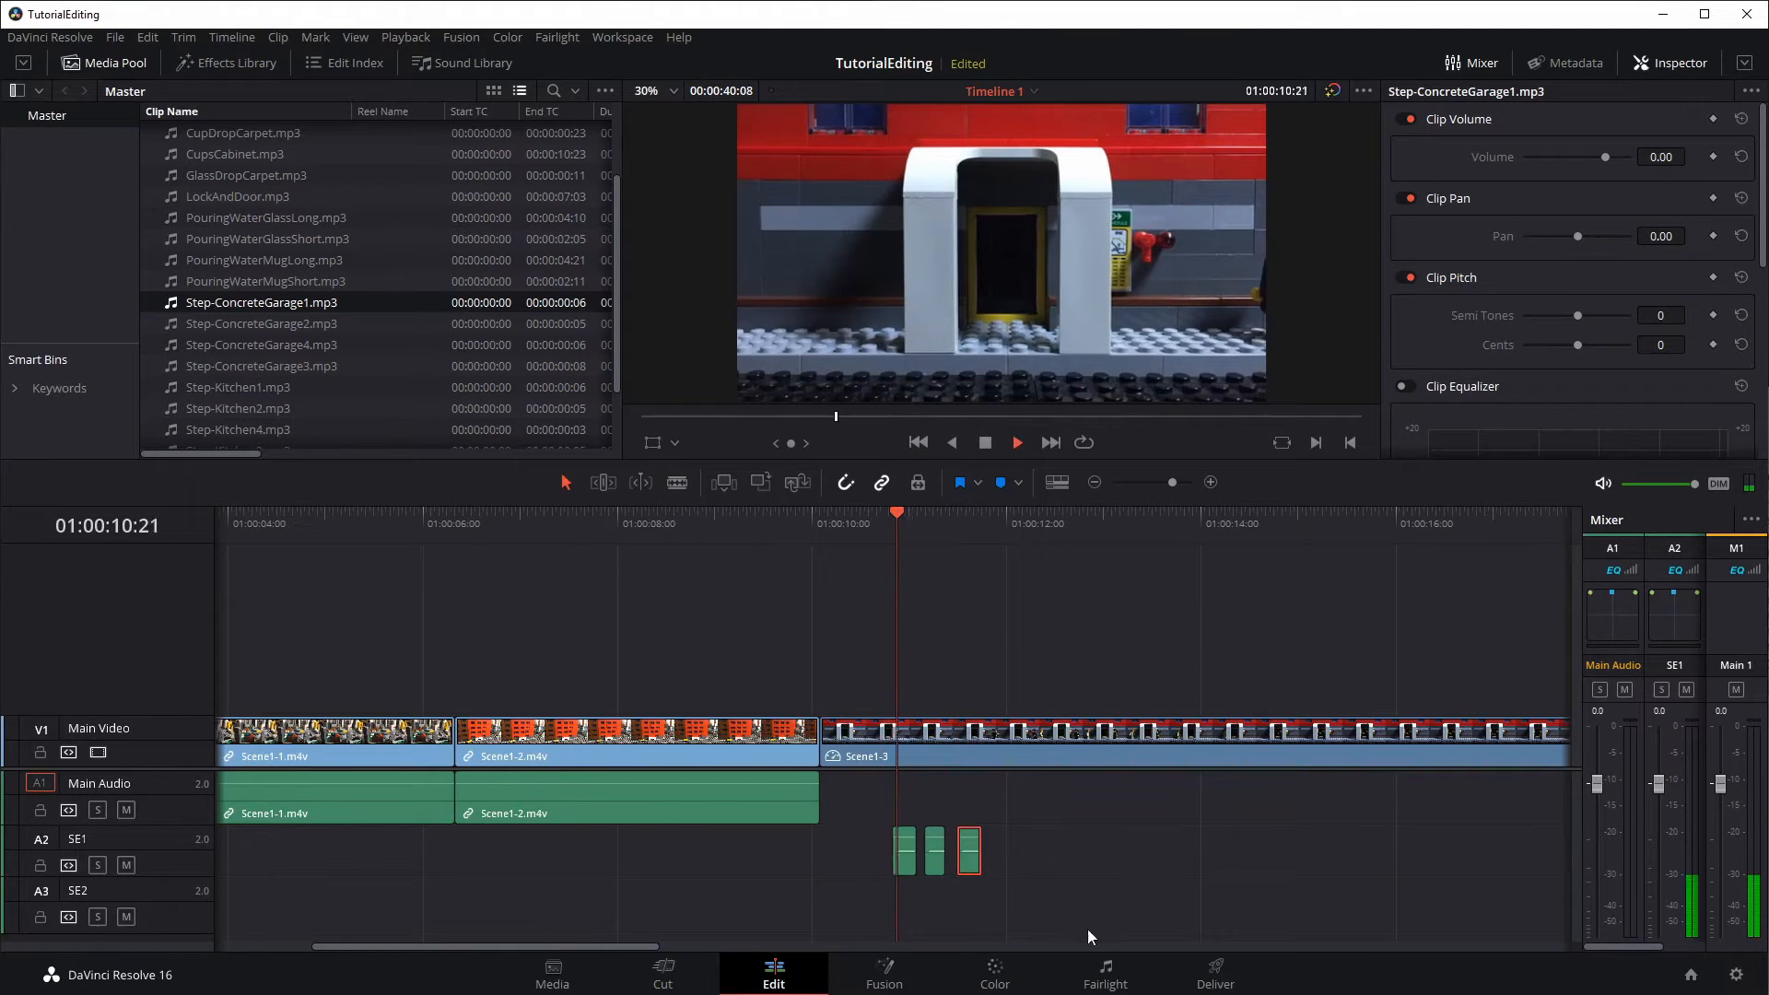
pyautogui.press('space')
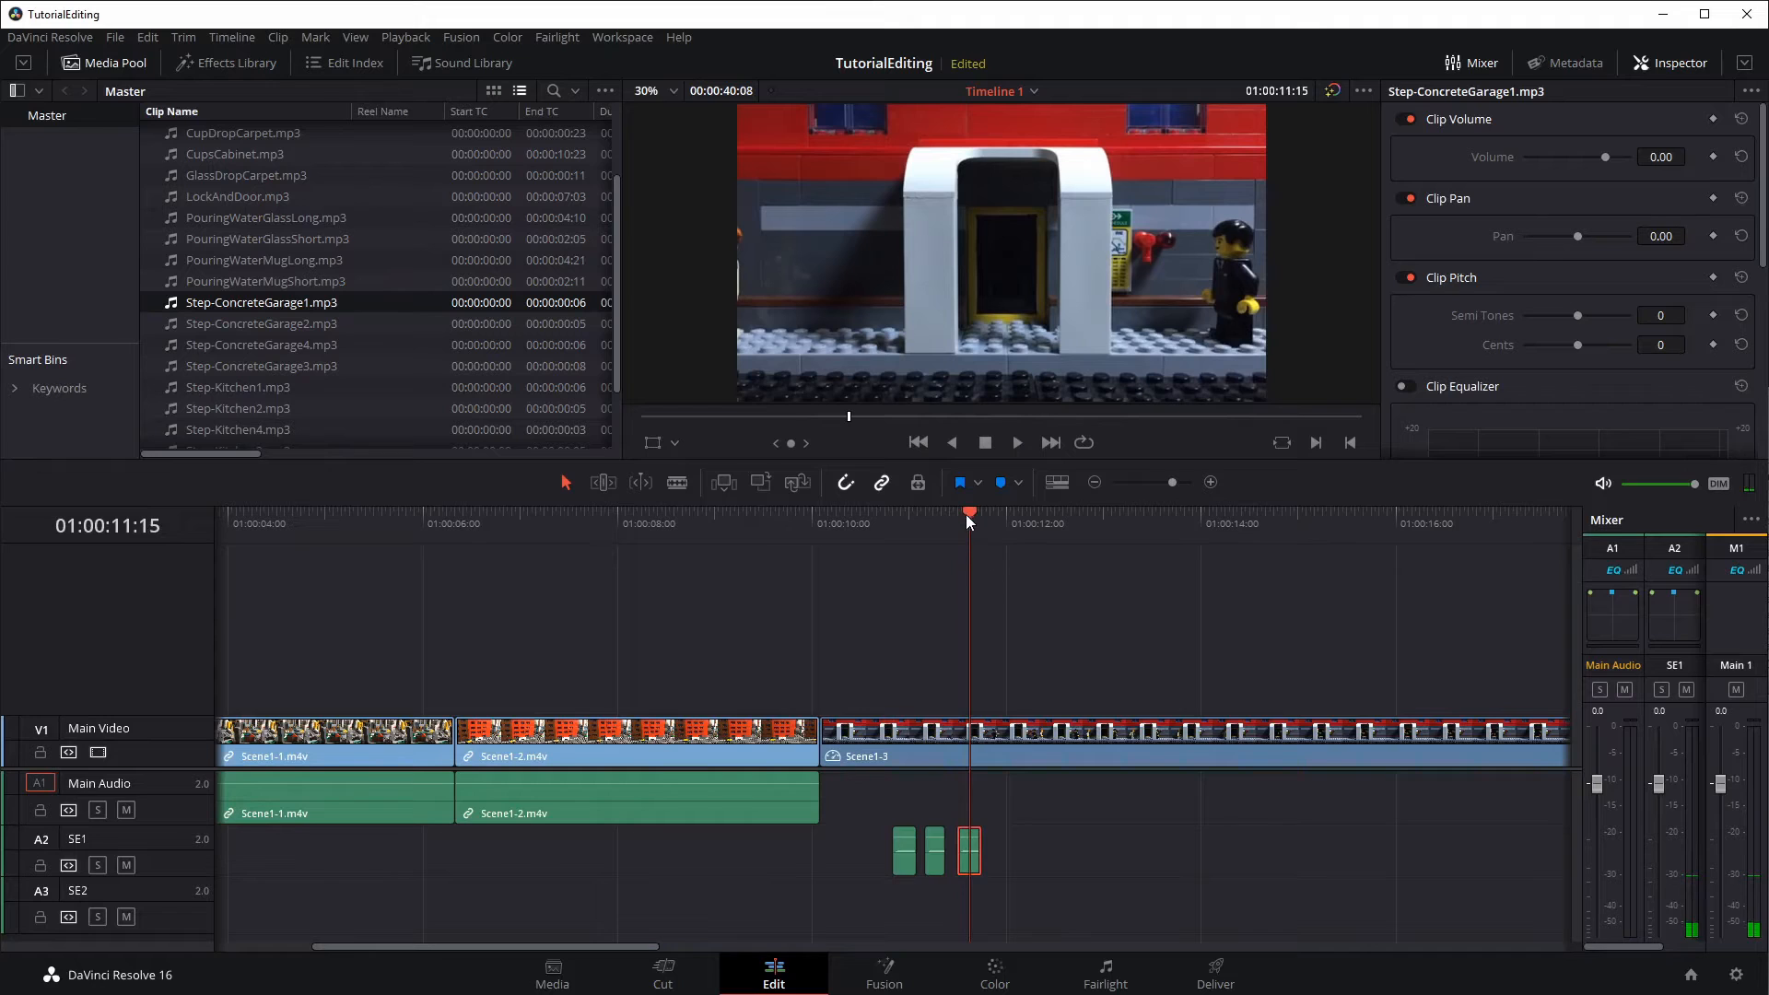
pyautogui.press('Left')
pyautogui.press('Left')
pyautogui.press('Left')
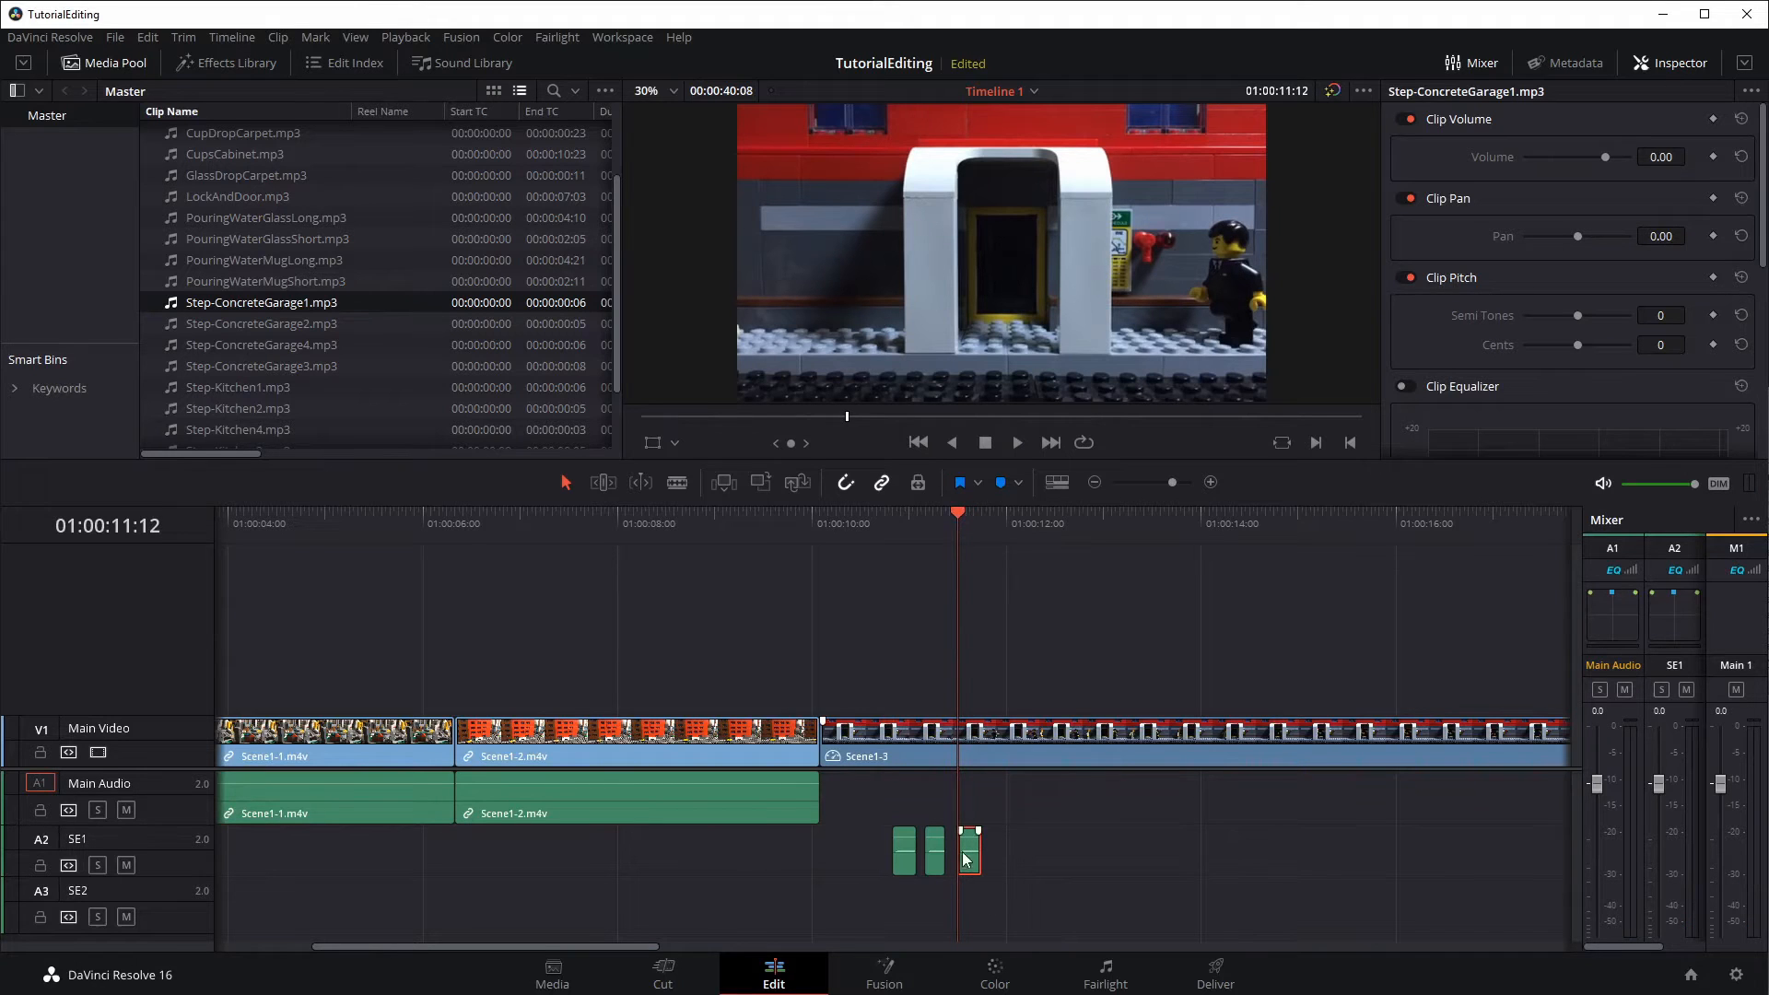
pyautogui.press('Delete')
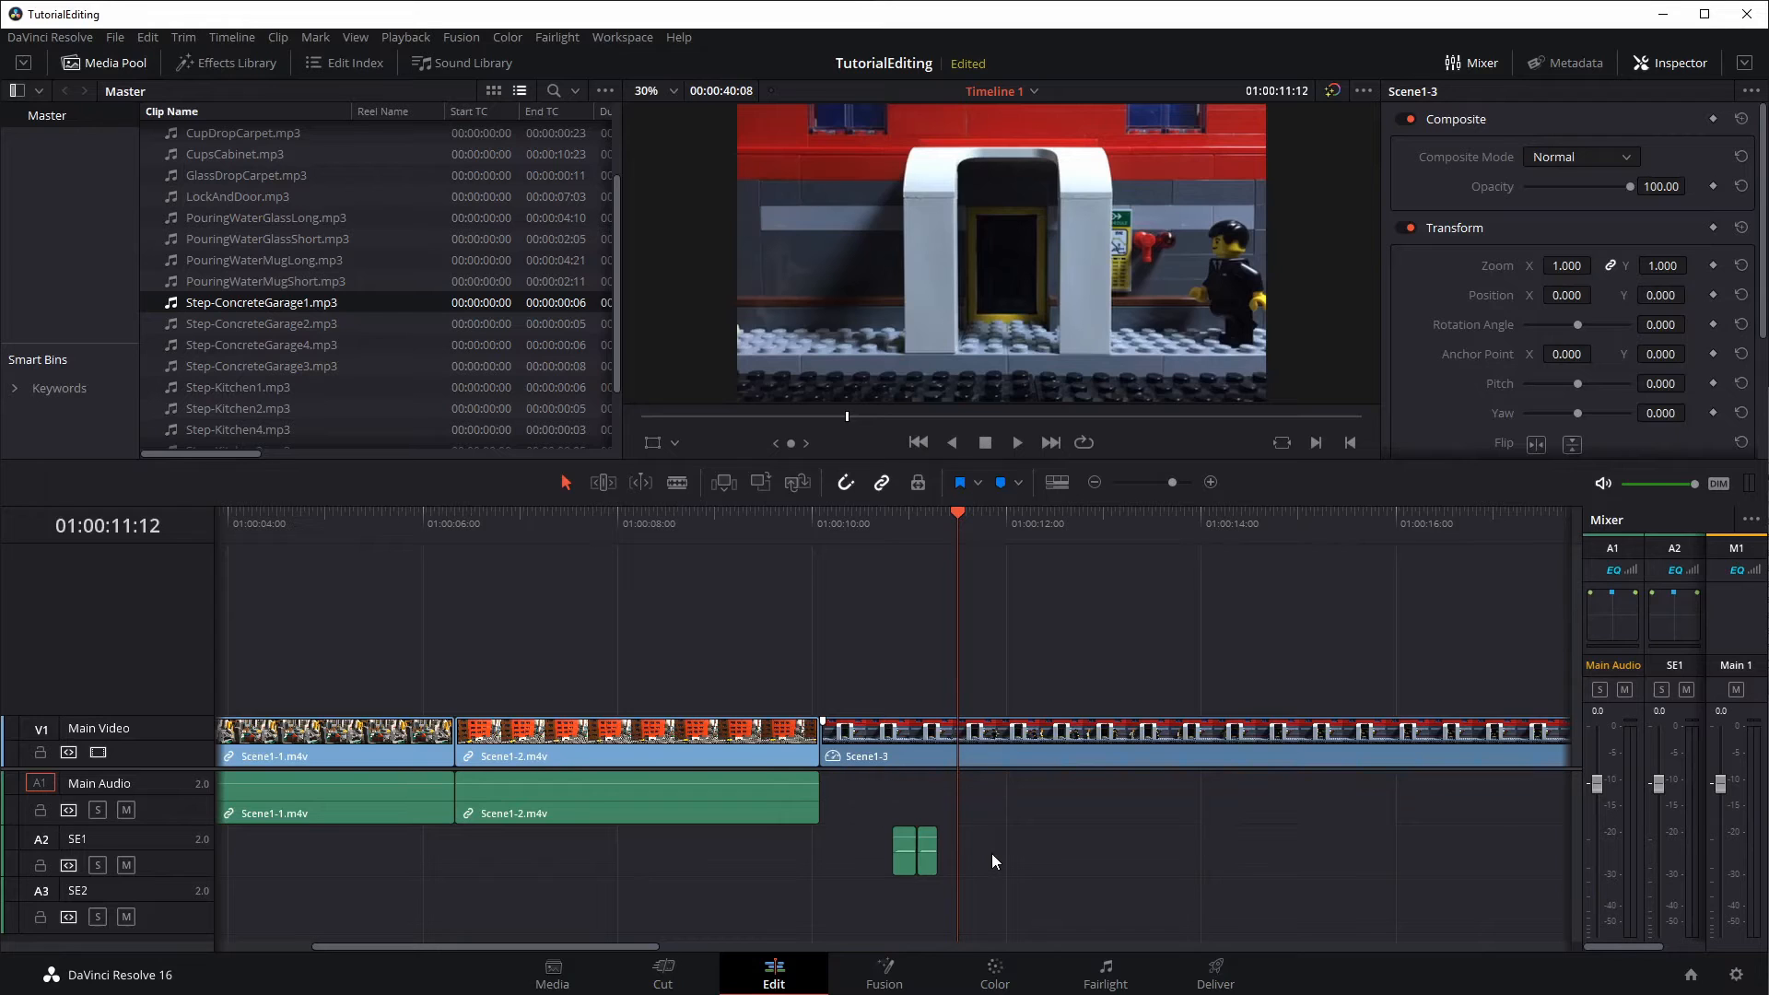
# Realign the second footstep clip to start at 01:00:11:04, and make SE1 the taller destination audio track
pyautogui.moveTo(937, 832); pyautogui.dragTo(946, 831)
pyautogui.moveTo(959, 511); pyautogui.dragTo(890, 536)
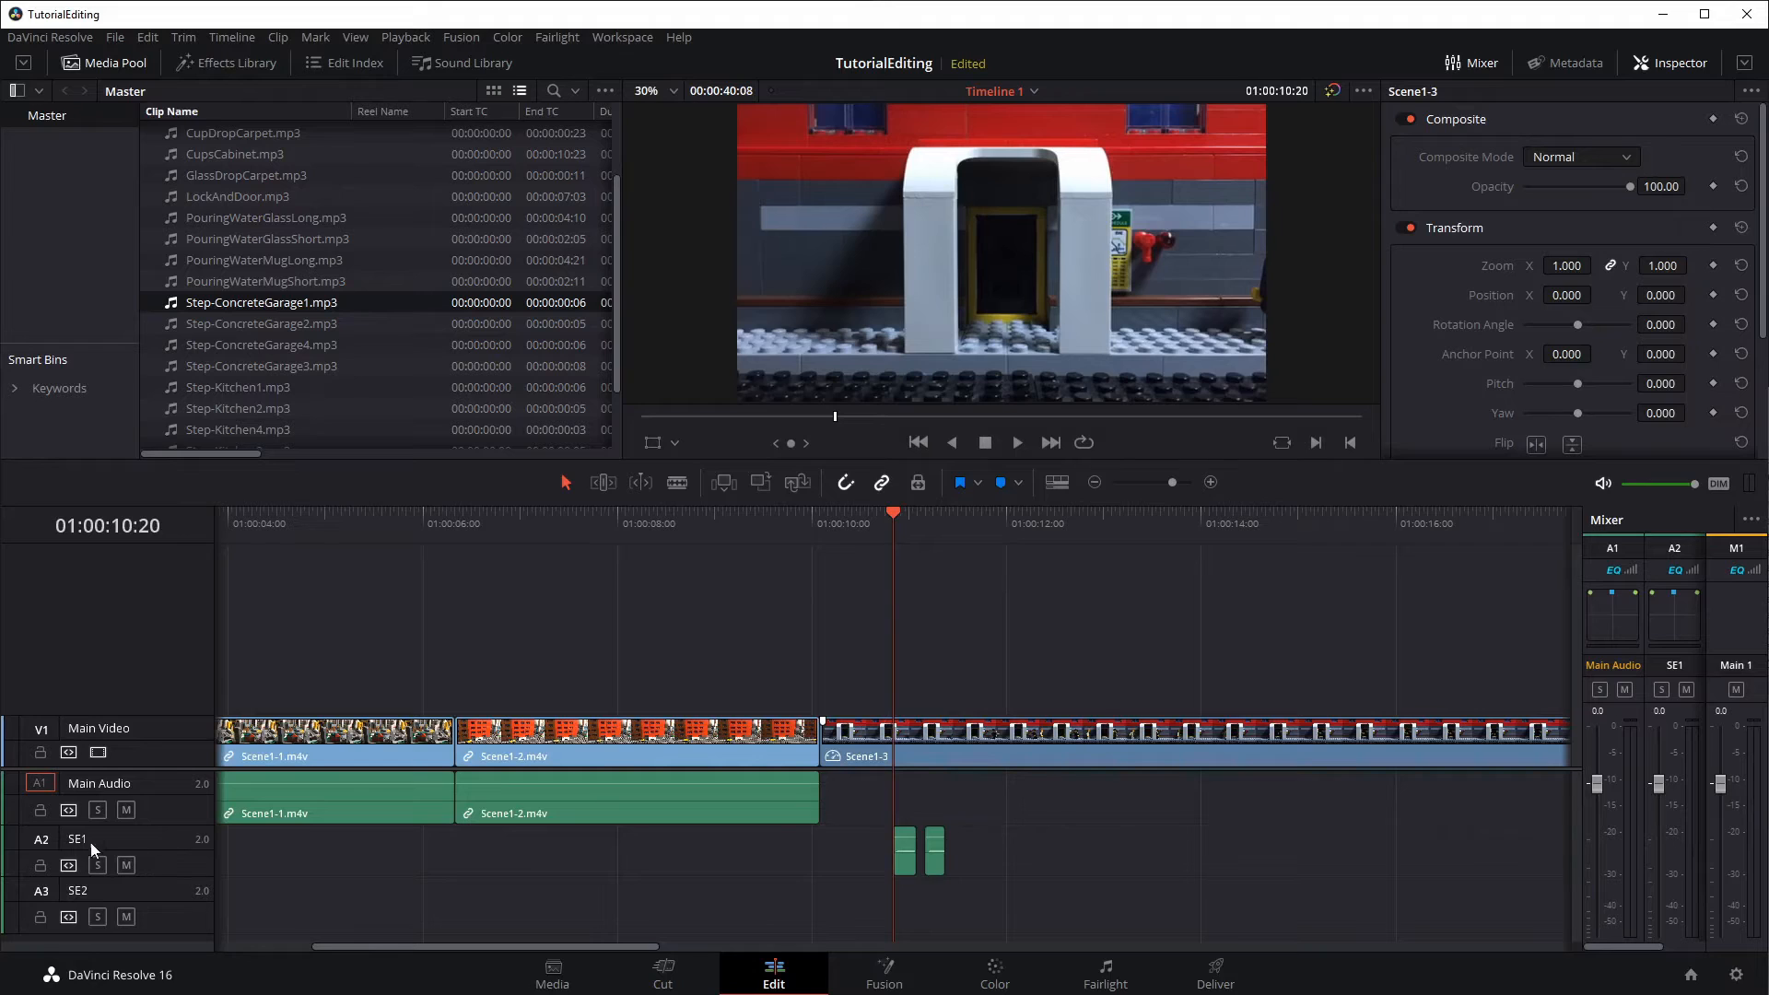
pyautogui.click(41, 840)
pyautogui.moveTo(154, 879); pyautogui.dragTo(154, 911)
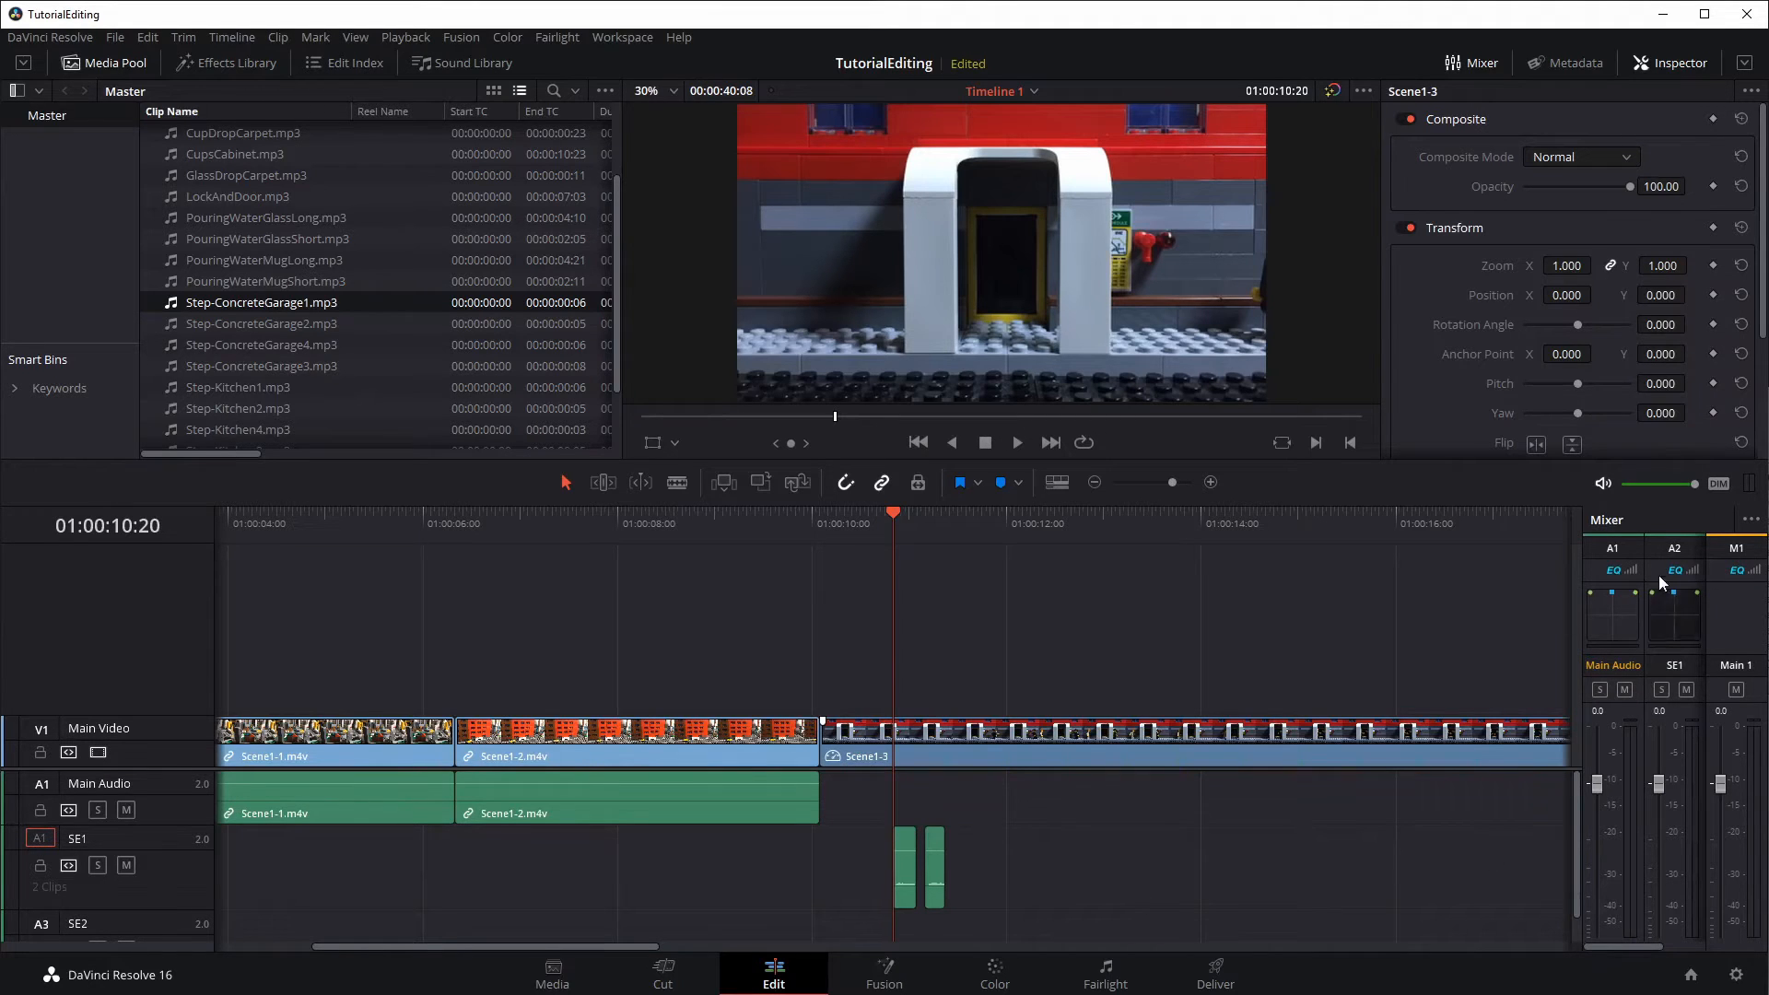
pyautogui.click(1474, 63)
pyautogui.click(1478, 61)
pyautogui.click(1478, 61)
pyautogui.click(1478, 61)
# Lower the volume of the first footstep clip on SE1 and play the footsteps back
pyautogui.moveTo(905, 853); pyautogui.dragTo(905, 851)
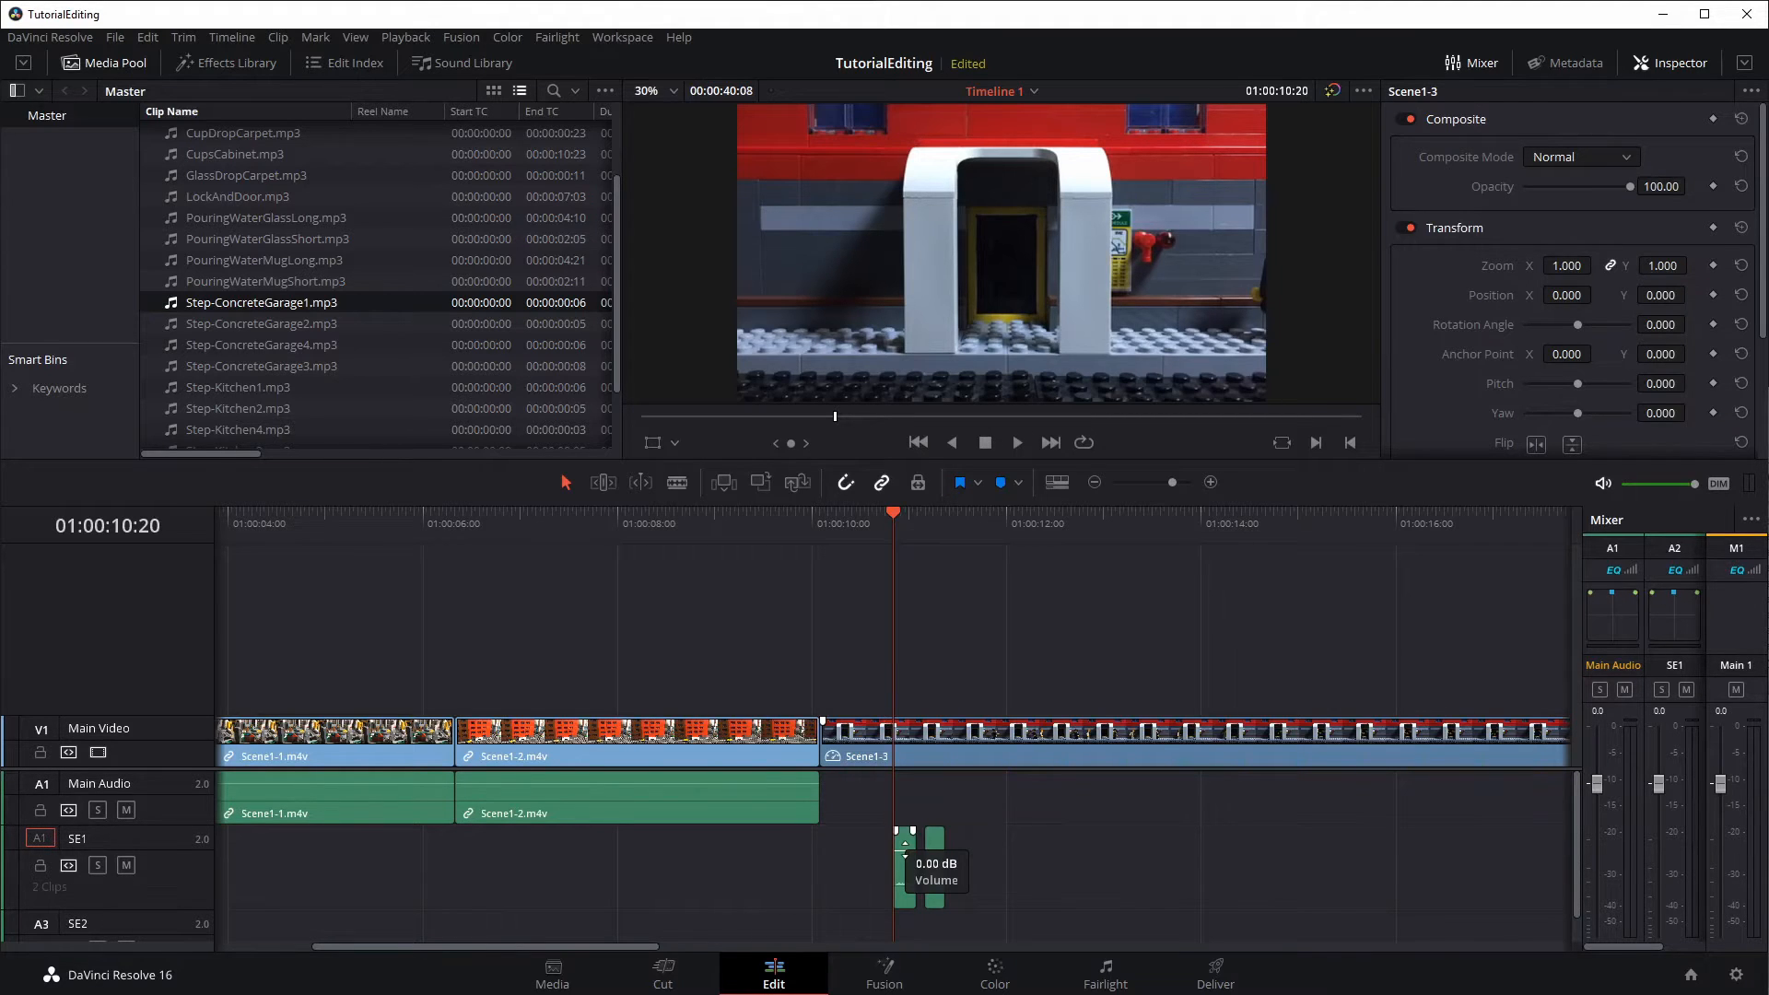
pyautogui.moveTo(905, 856); pyautogui.dragTo(905, 858)
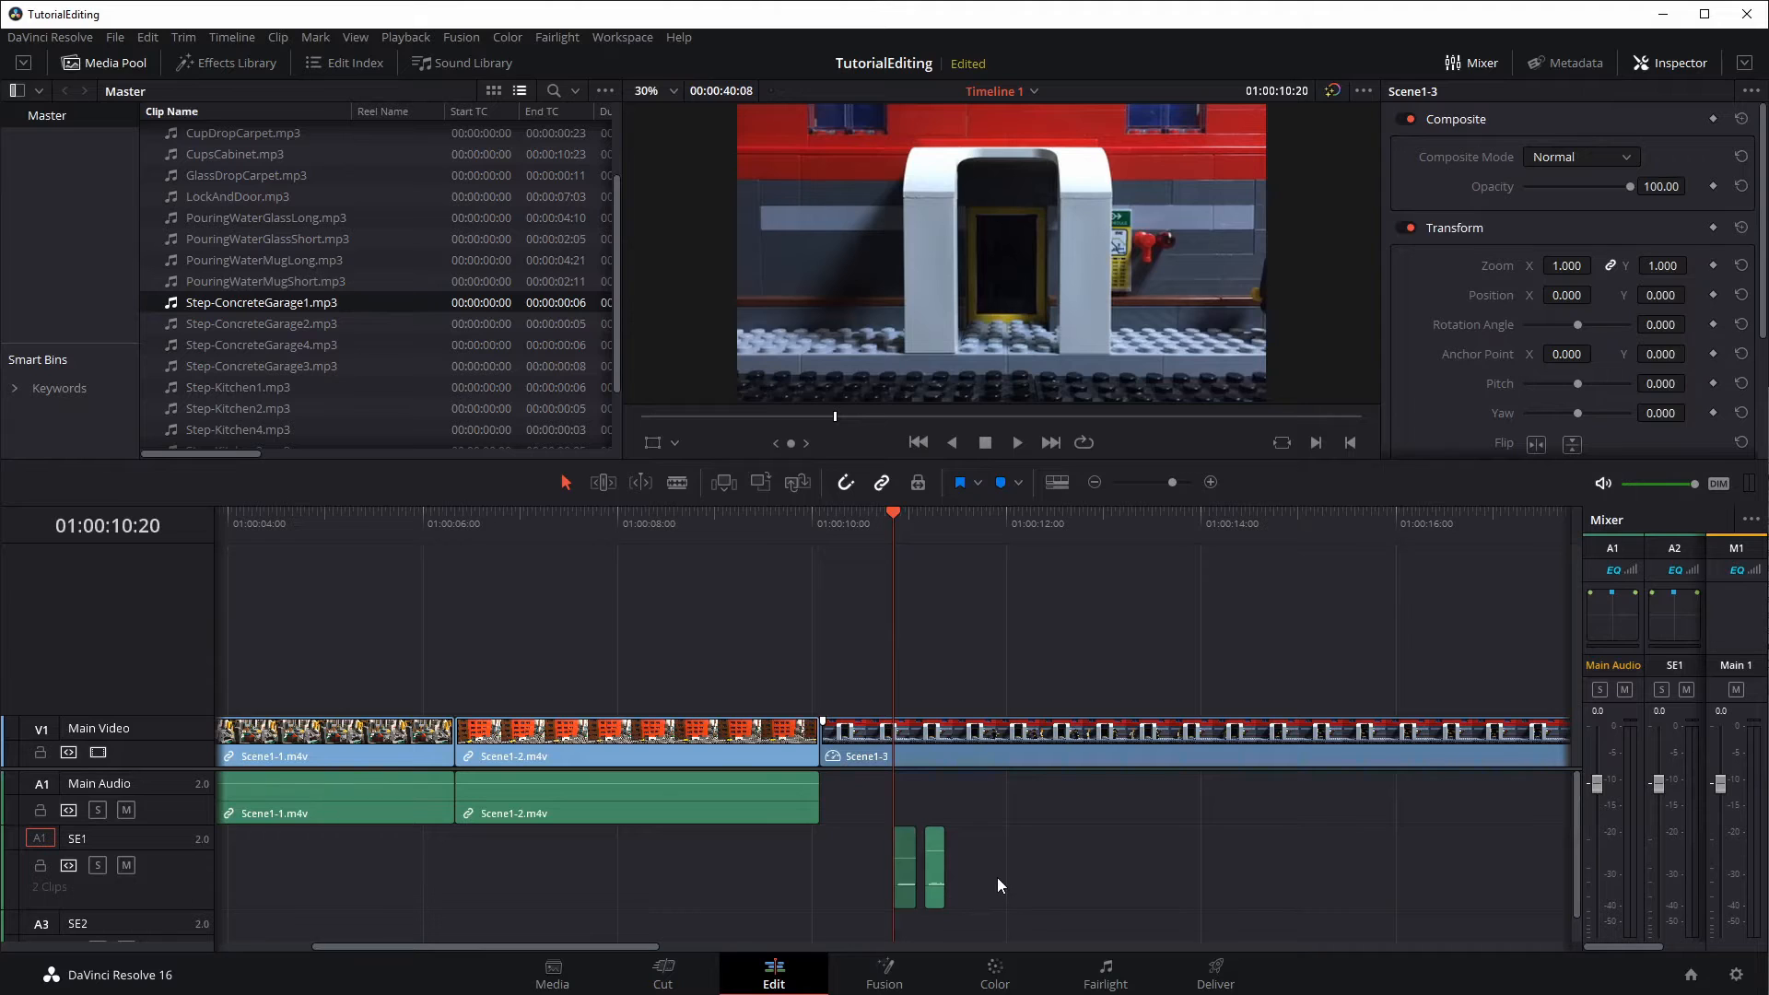
pyautogui.press('space')
pyautogui.press('space')
pyautogui.moveTo(925, 512); pyautogui.dragTo(893, 519)
pyautogui.press('space')
pyautogui.press('space')
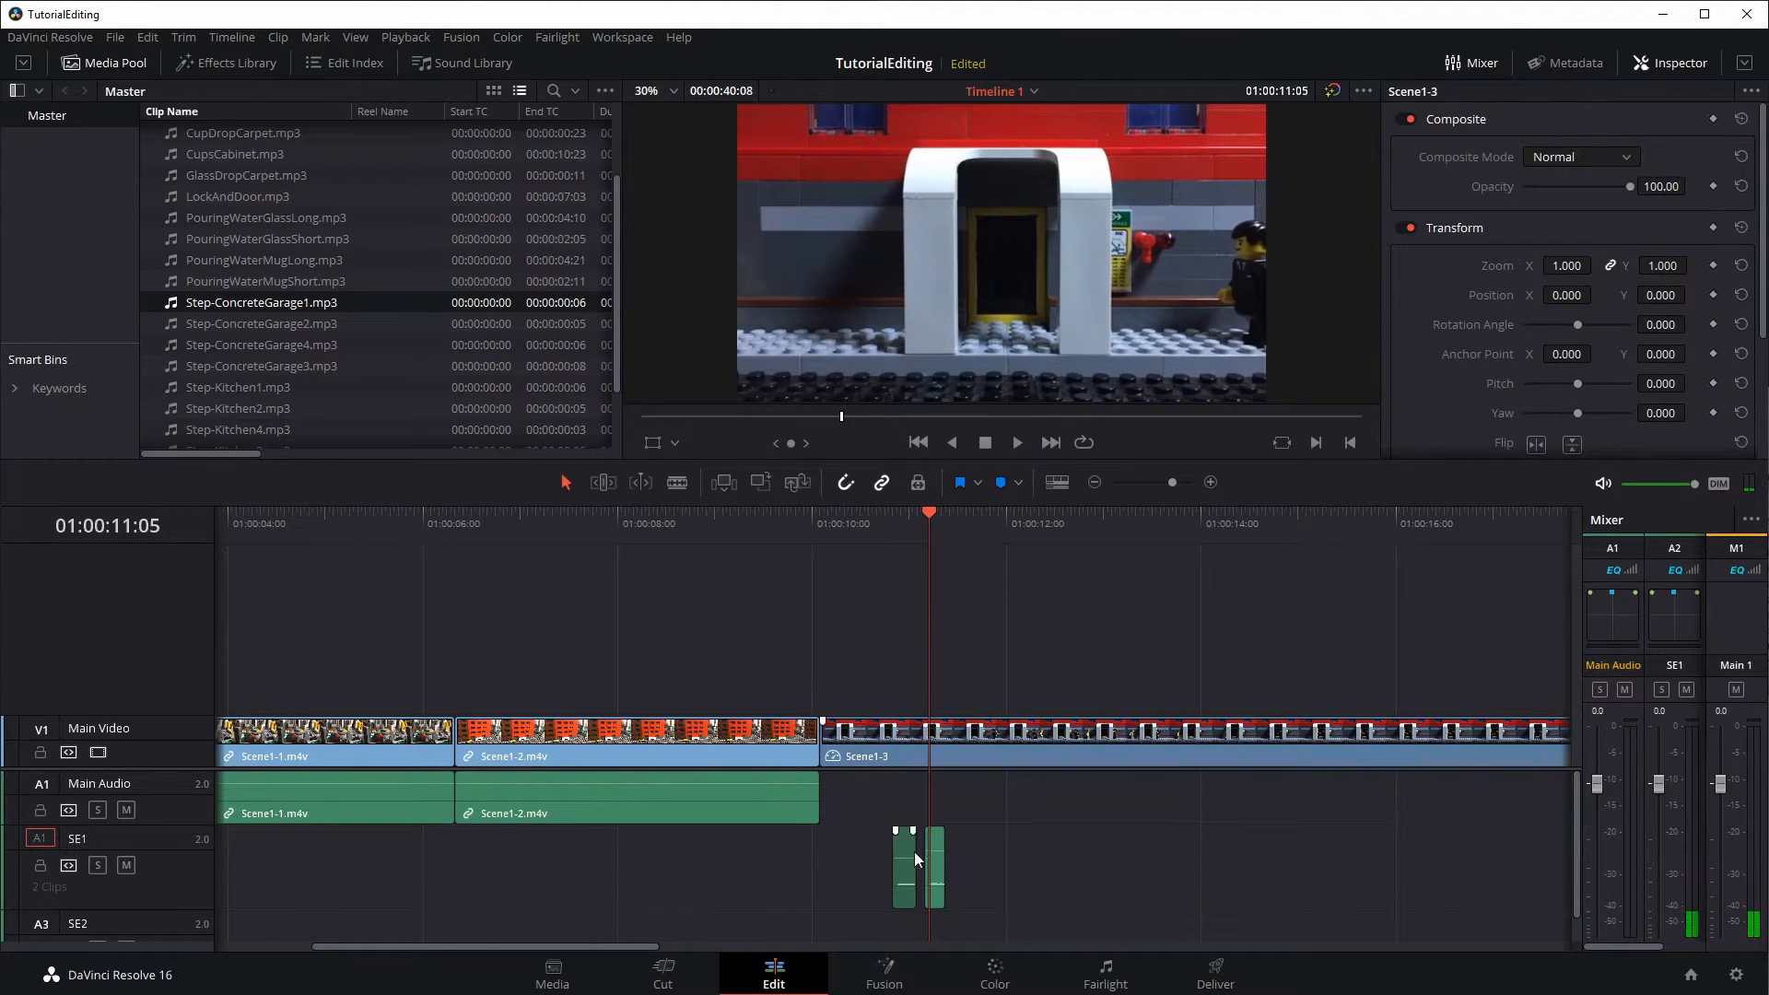
# Lower the volume of the second footstep clip on SE1 and play the section from about 01:00:10:11
pyautogui.moveTo(936, 850); pyautogui.dragTo(936, 884)
pyautogui.moveTo(930, 509); pyautogui.dragTo(855, 533)
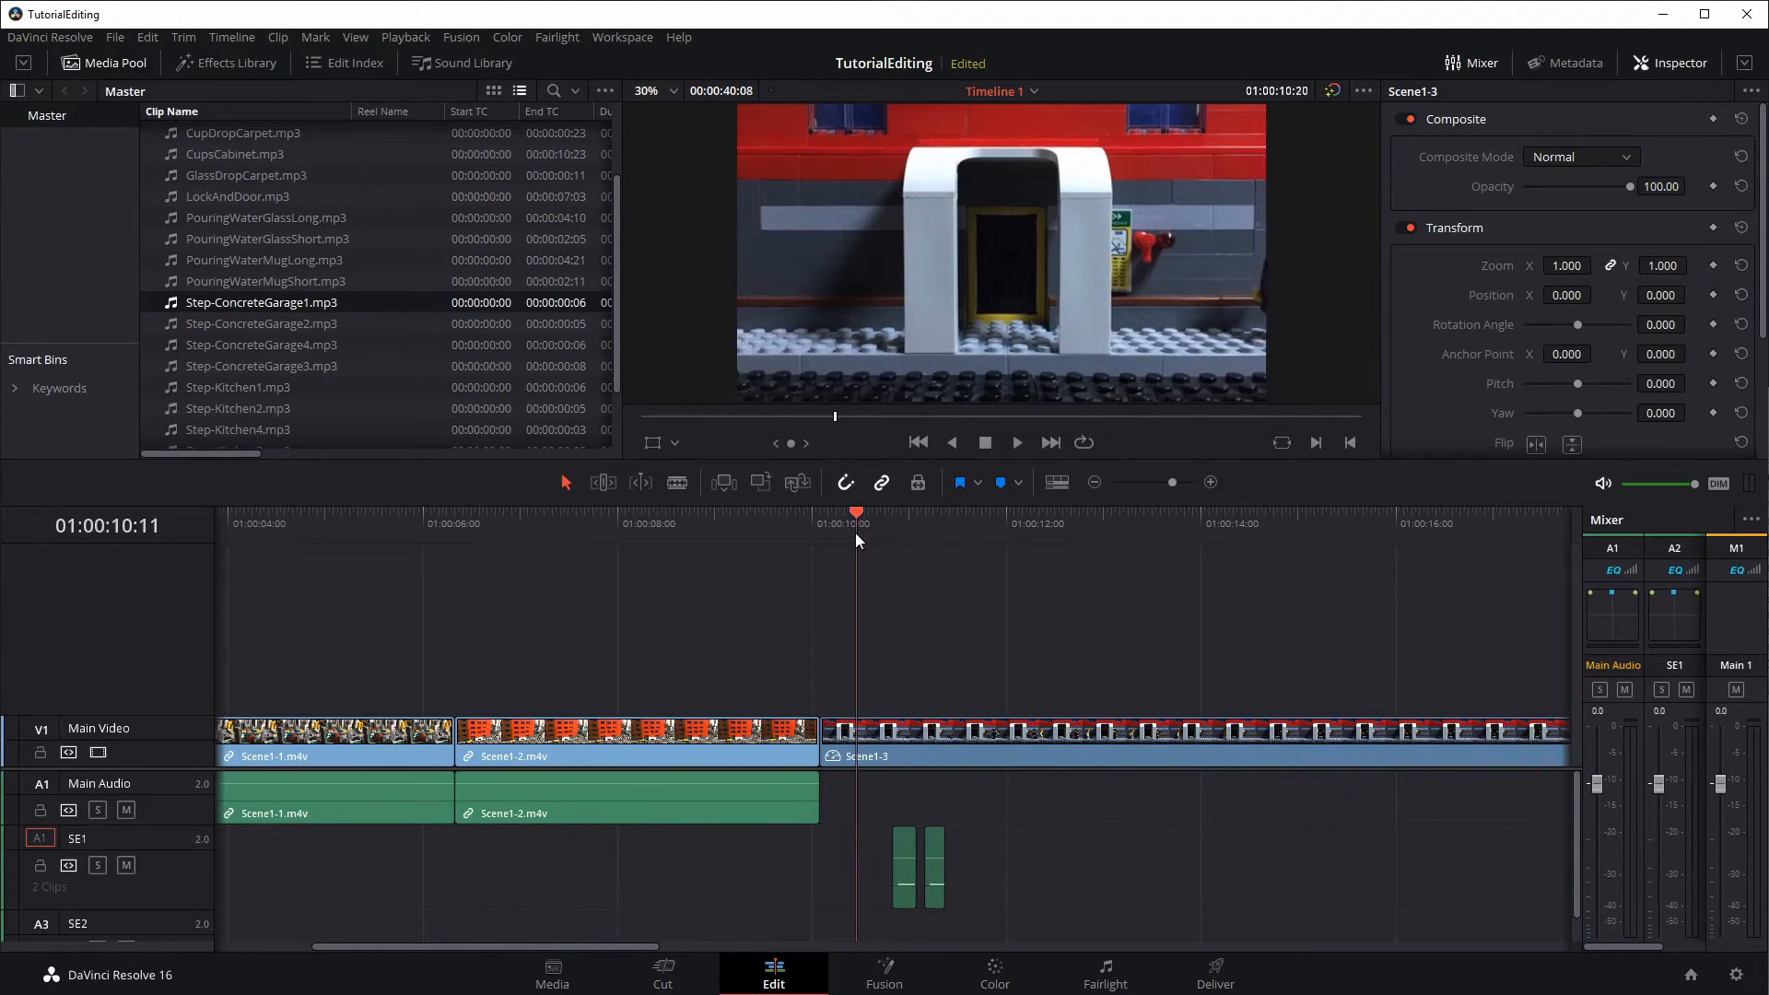
pyautogui.press('space')
pyautogui.press('space')
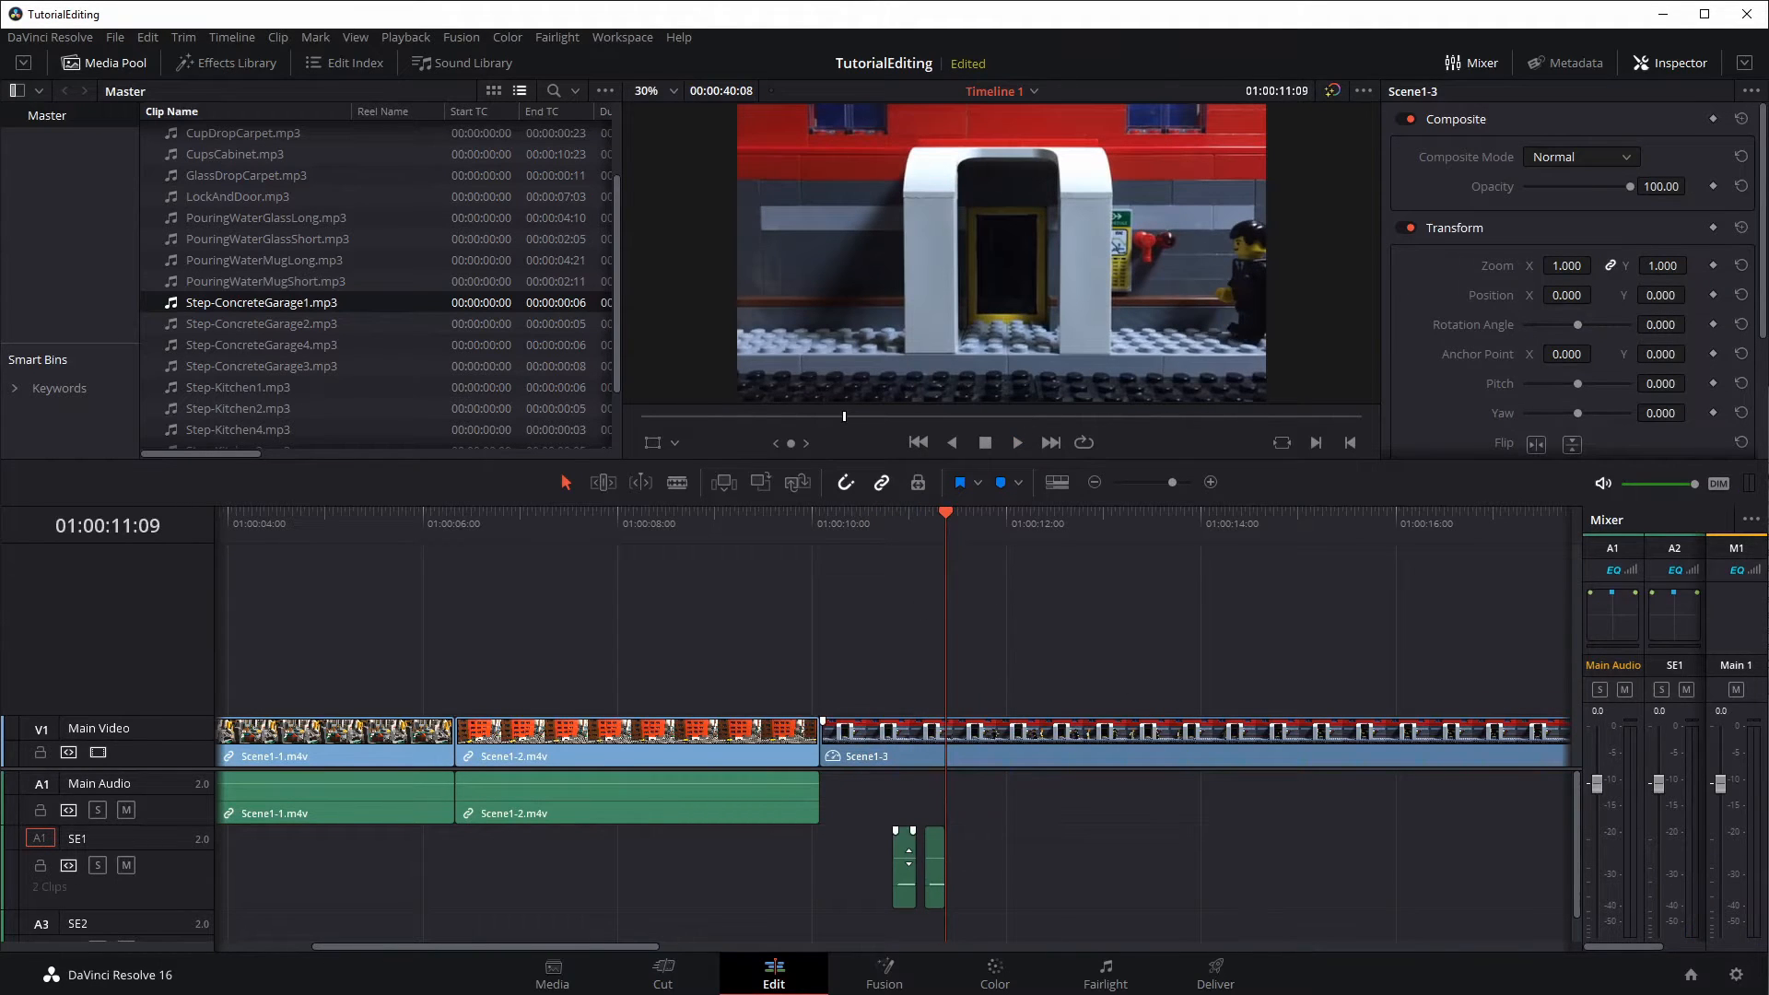
# Reduce the volume of both footstep clips on SE1 to -18.75 dB and play them back with the video
pyautogui.moveTo(908, 859)
pyautogui.moveTo(949, 513); pyautogui.dragTo(871, 534)
pyautogui.press('space')
pyautogui.moveTo(907, 859); pyautogui.dragTo(907, 861)
pyautogui.click(936, 860)
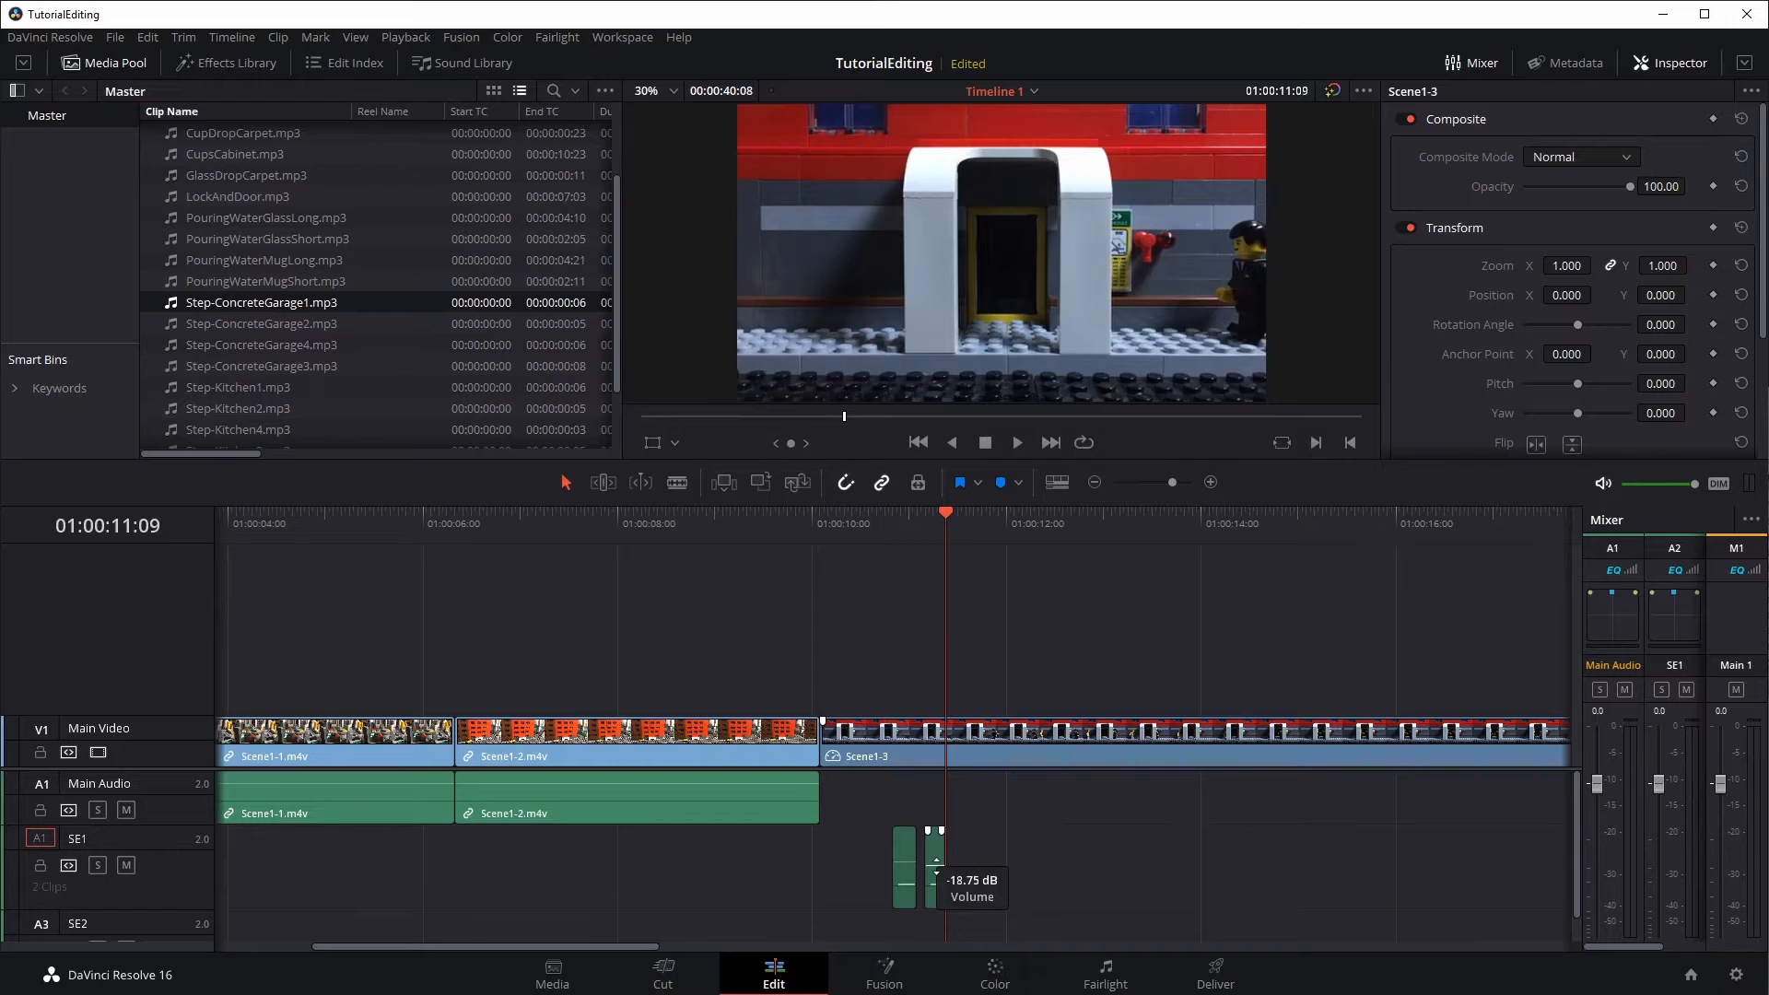
pyautogui.moveTo(906, 859); pyautogui.dragTo(906, 864)
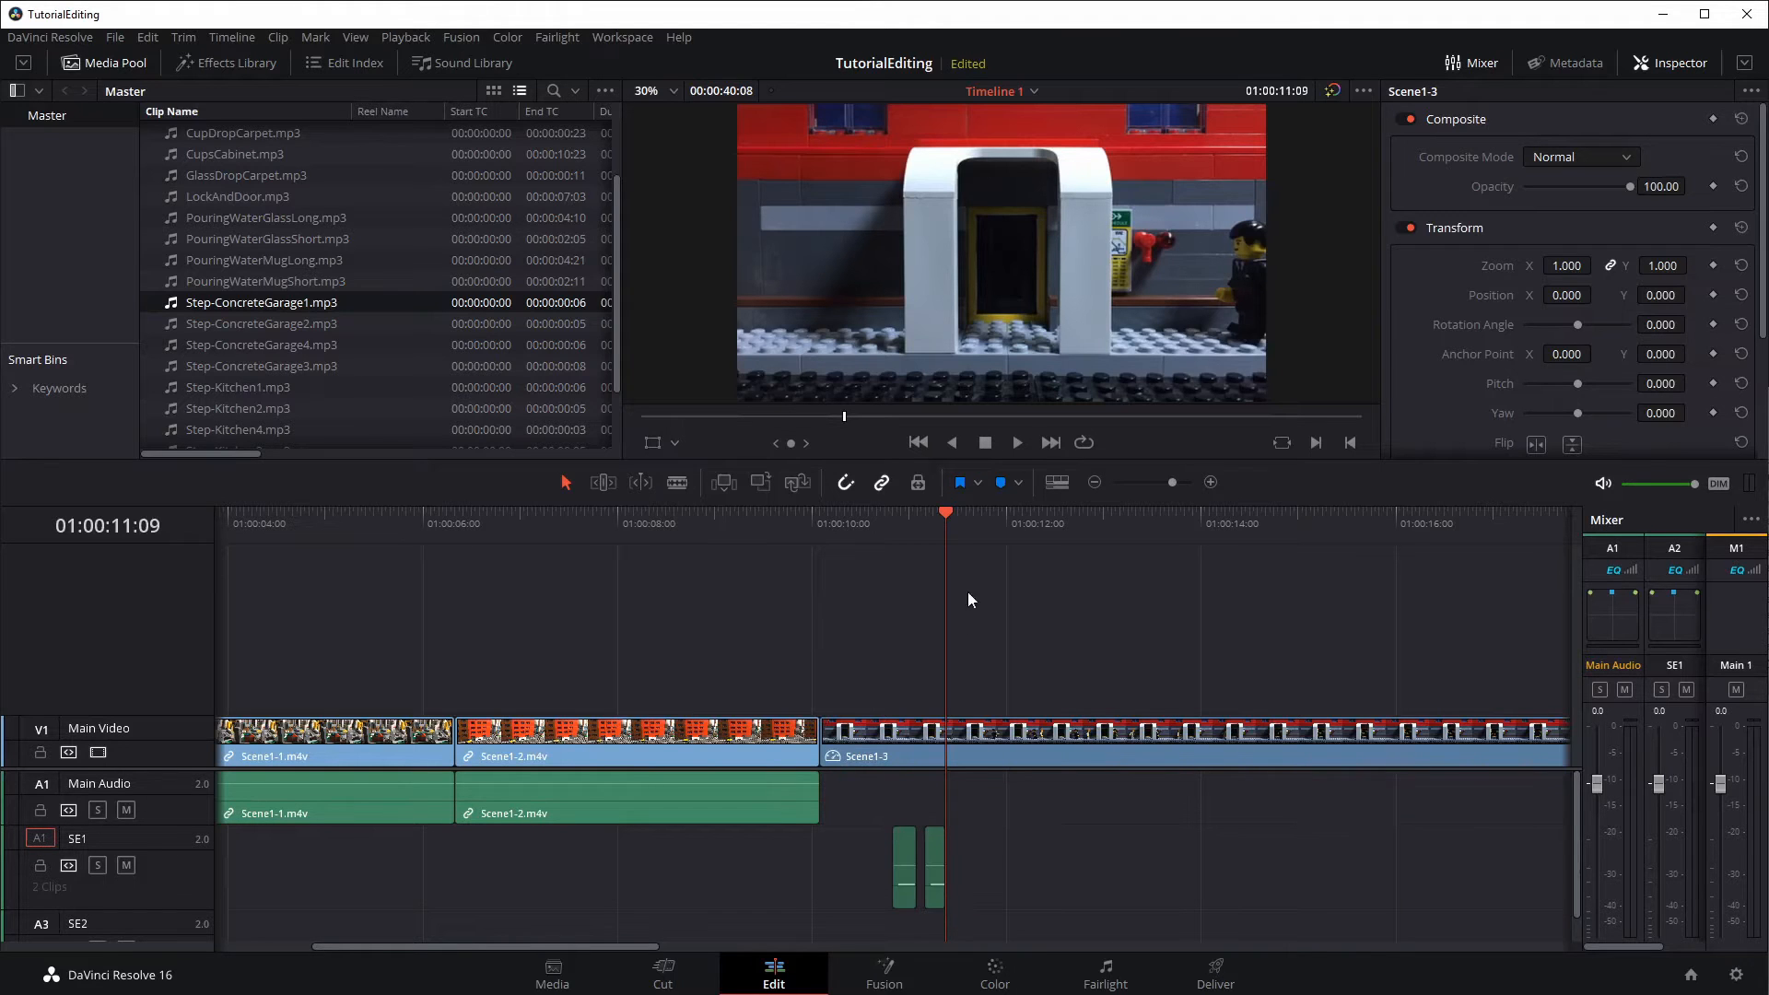
pyautogui.moveTo(947, 511); pyautogui.dragTo(888, 532)
pyautogui.press('space')
pyautogui.press('space')
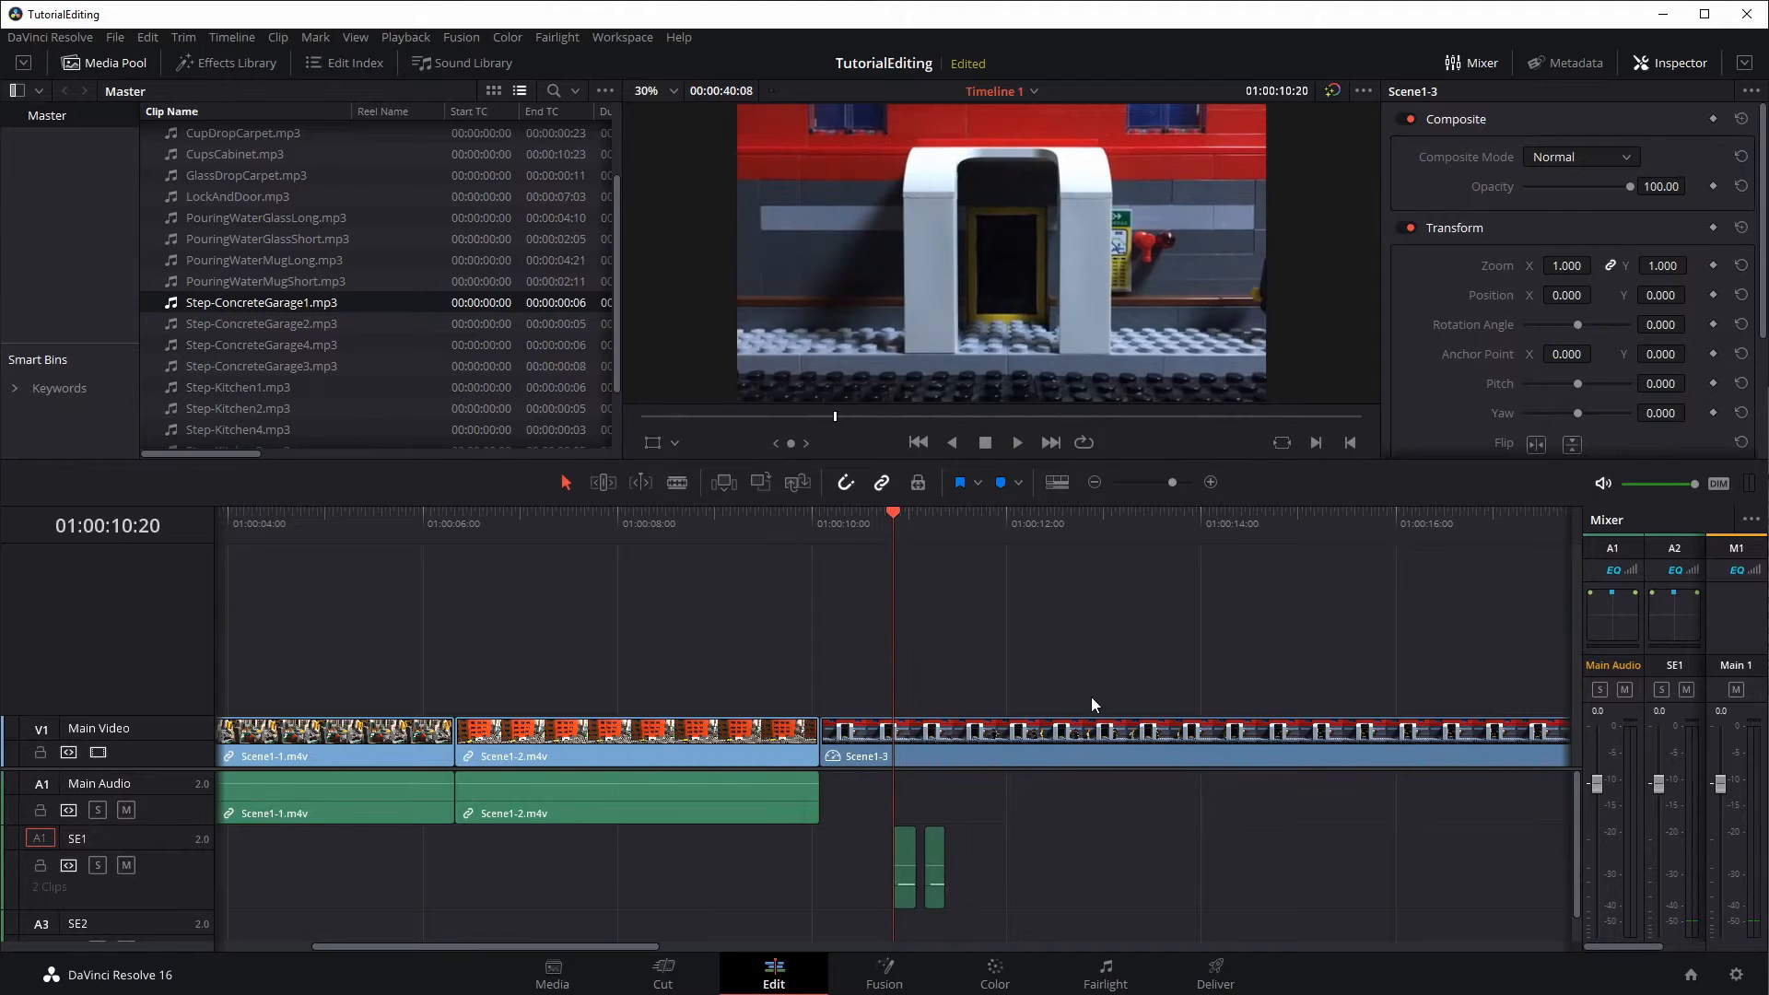
pyautogui.press('space')
pyautogui.press('space')
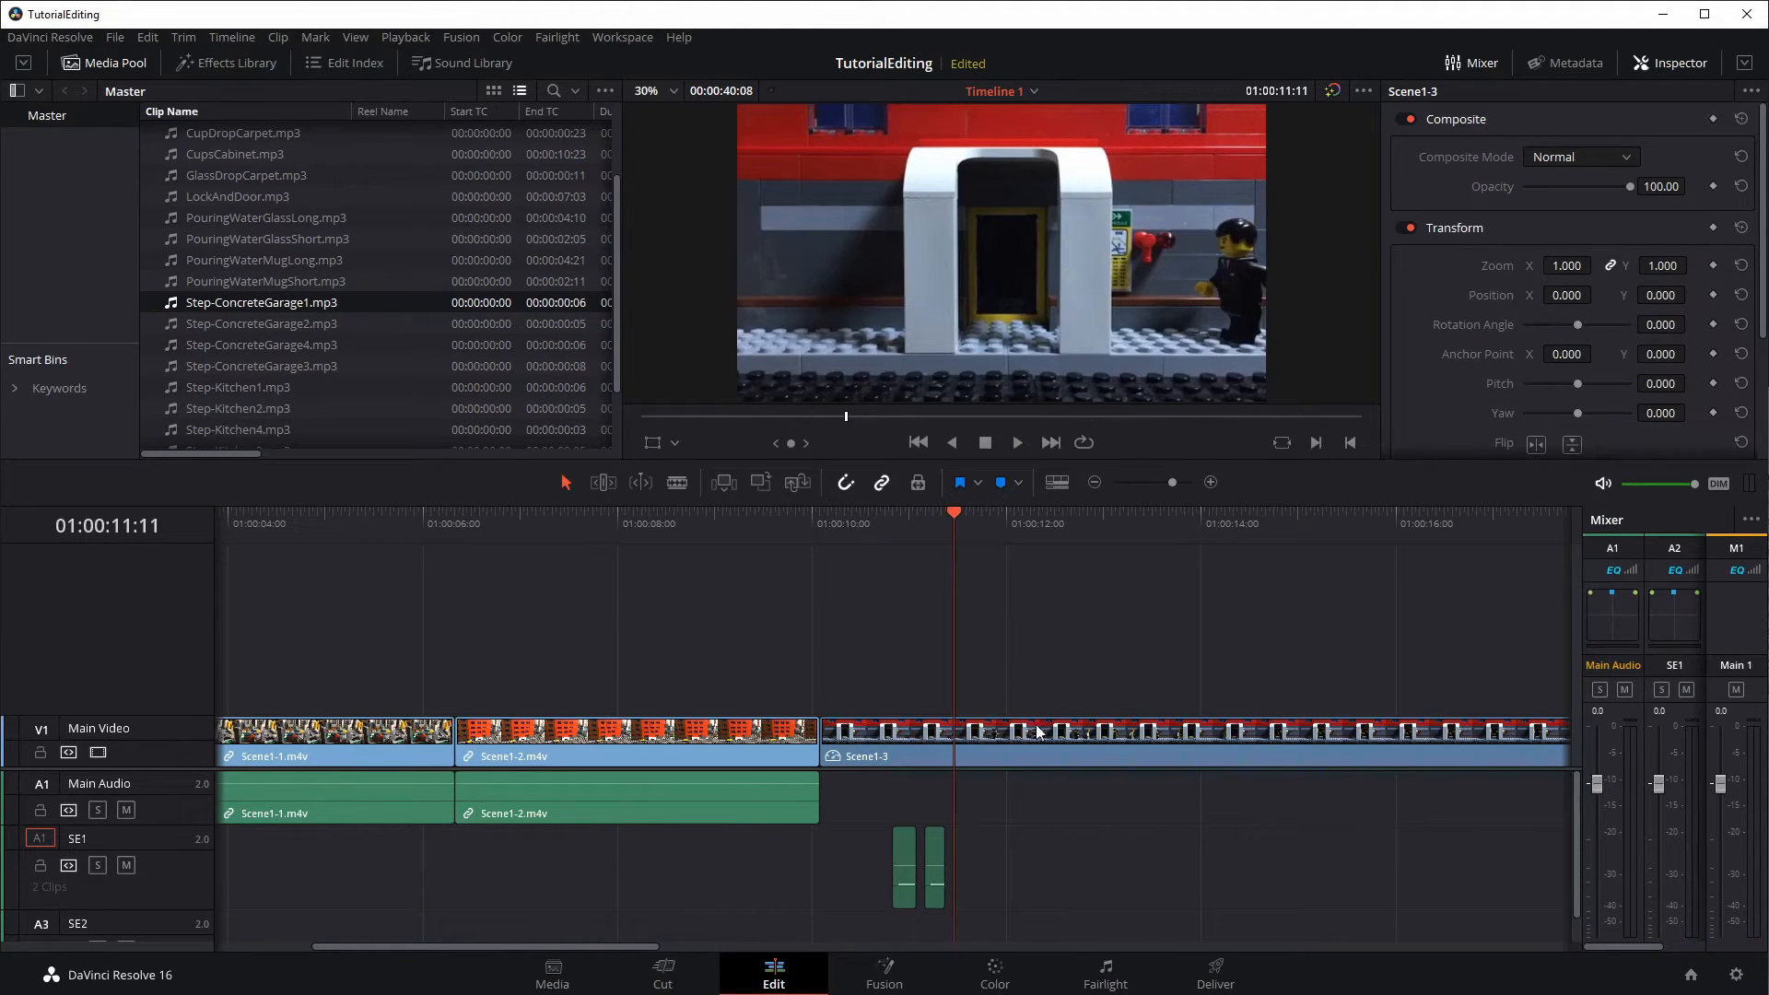
pyautogui.click(903, 864)
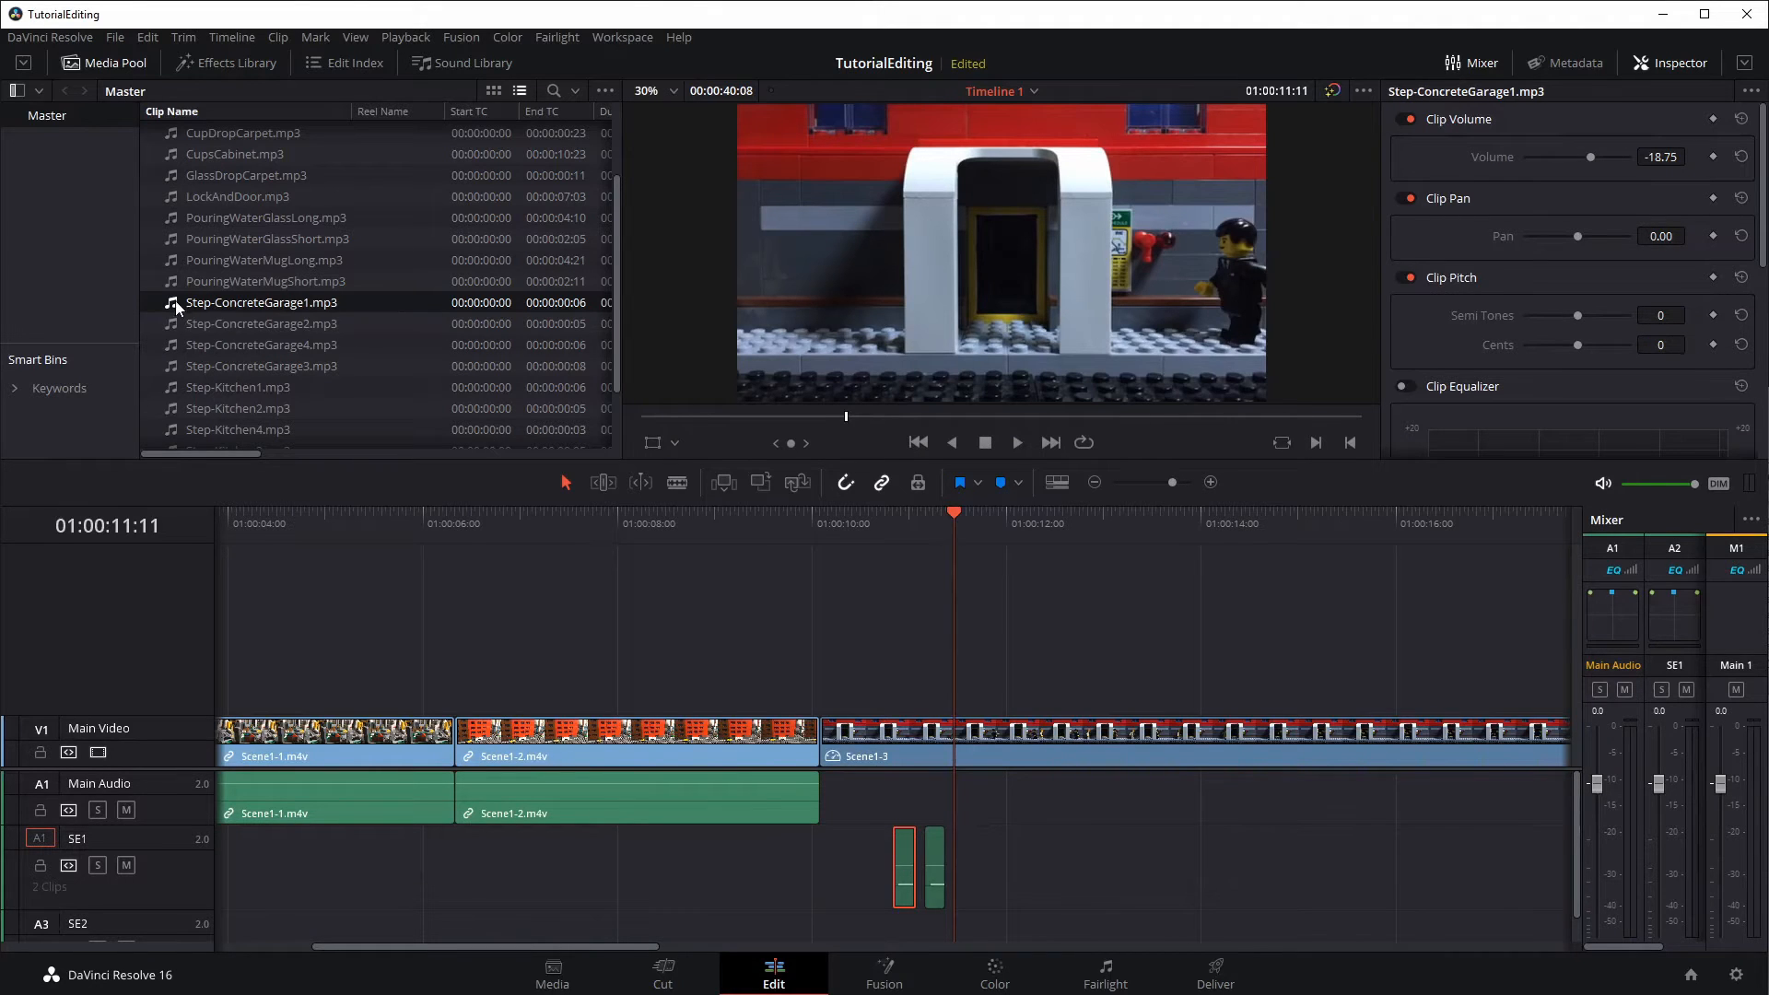
pyautogui.moveTo(175, 304); pyautogui.dragTo(966, 866)
pyautogui.press('space')
pyautogui.press('space')
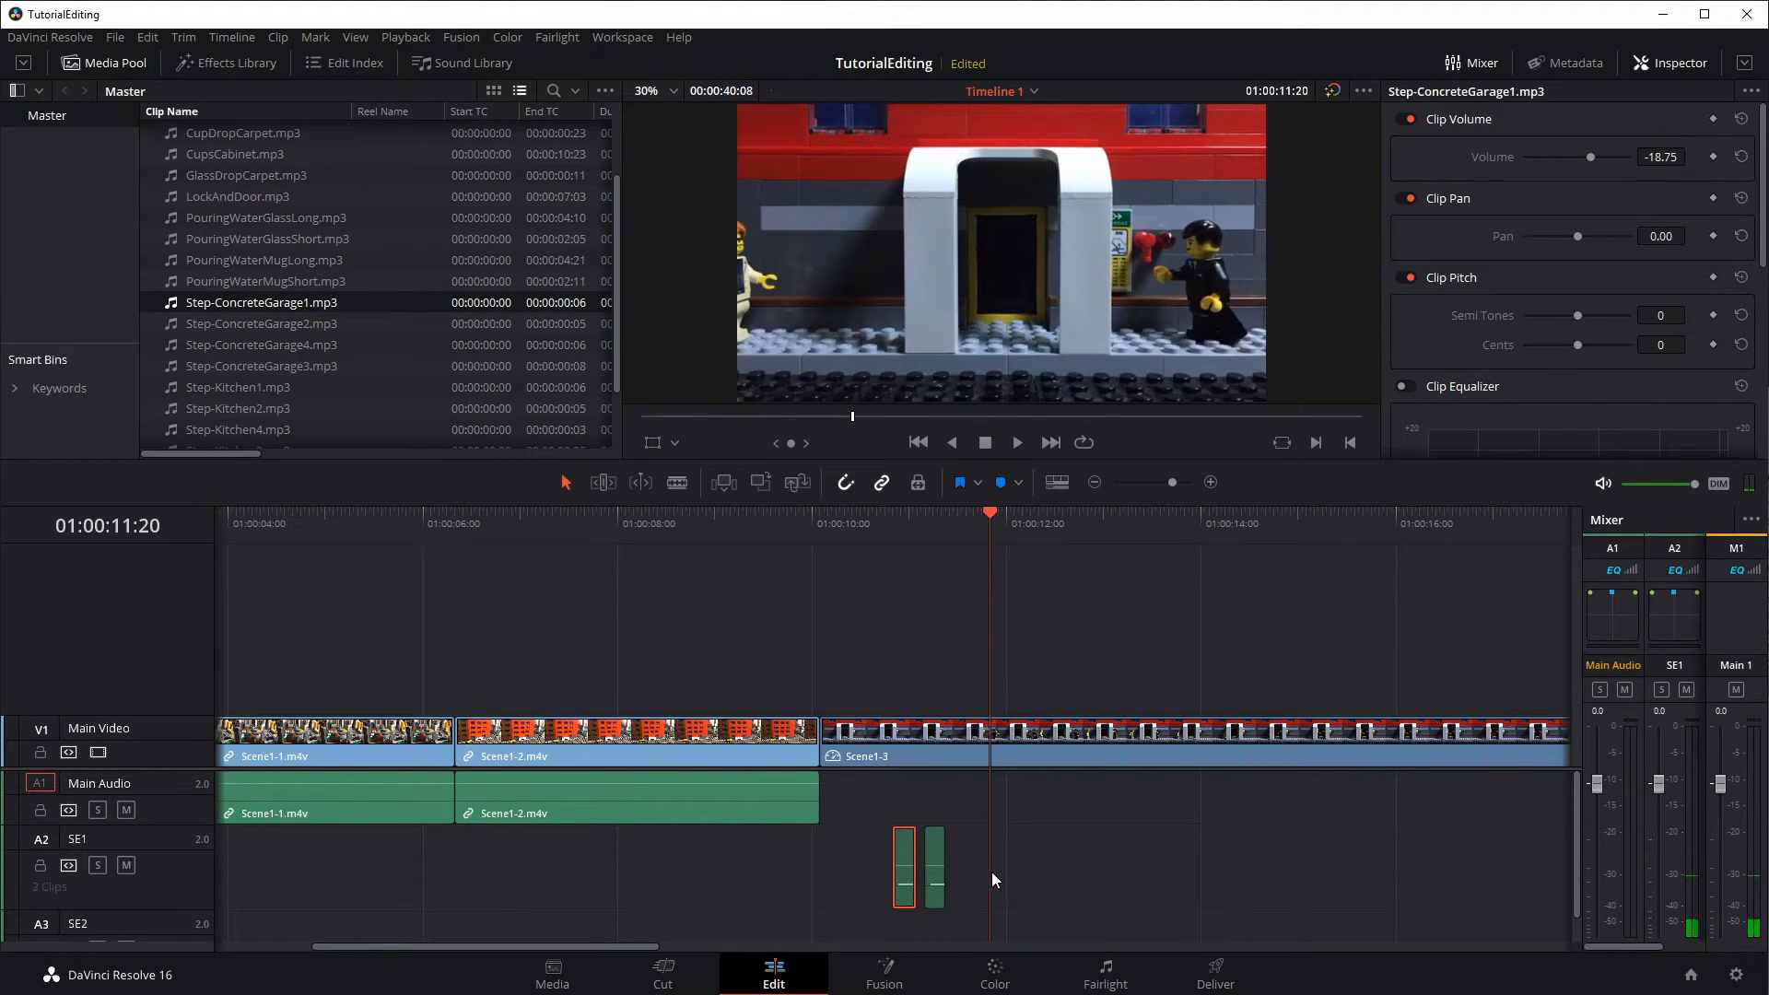
pyautogui.moveTo(987, 512); pyautogui.dragTo(894, 546)
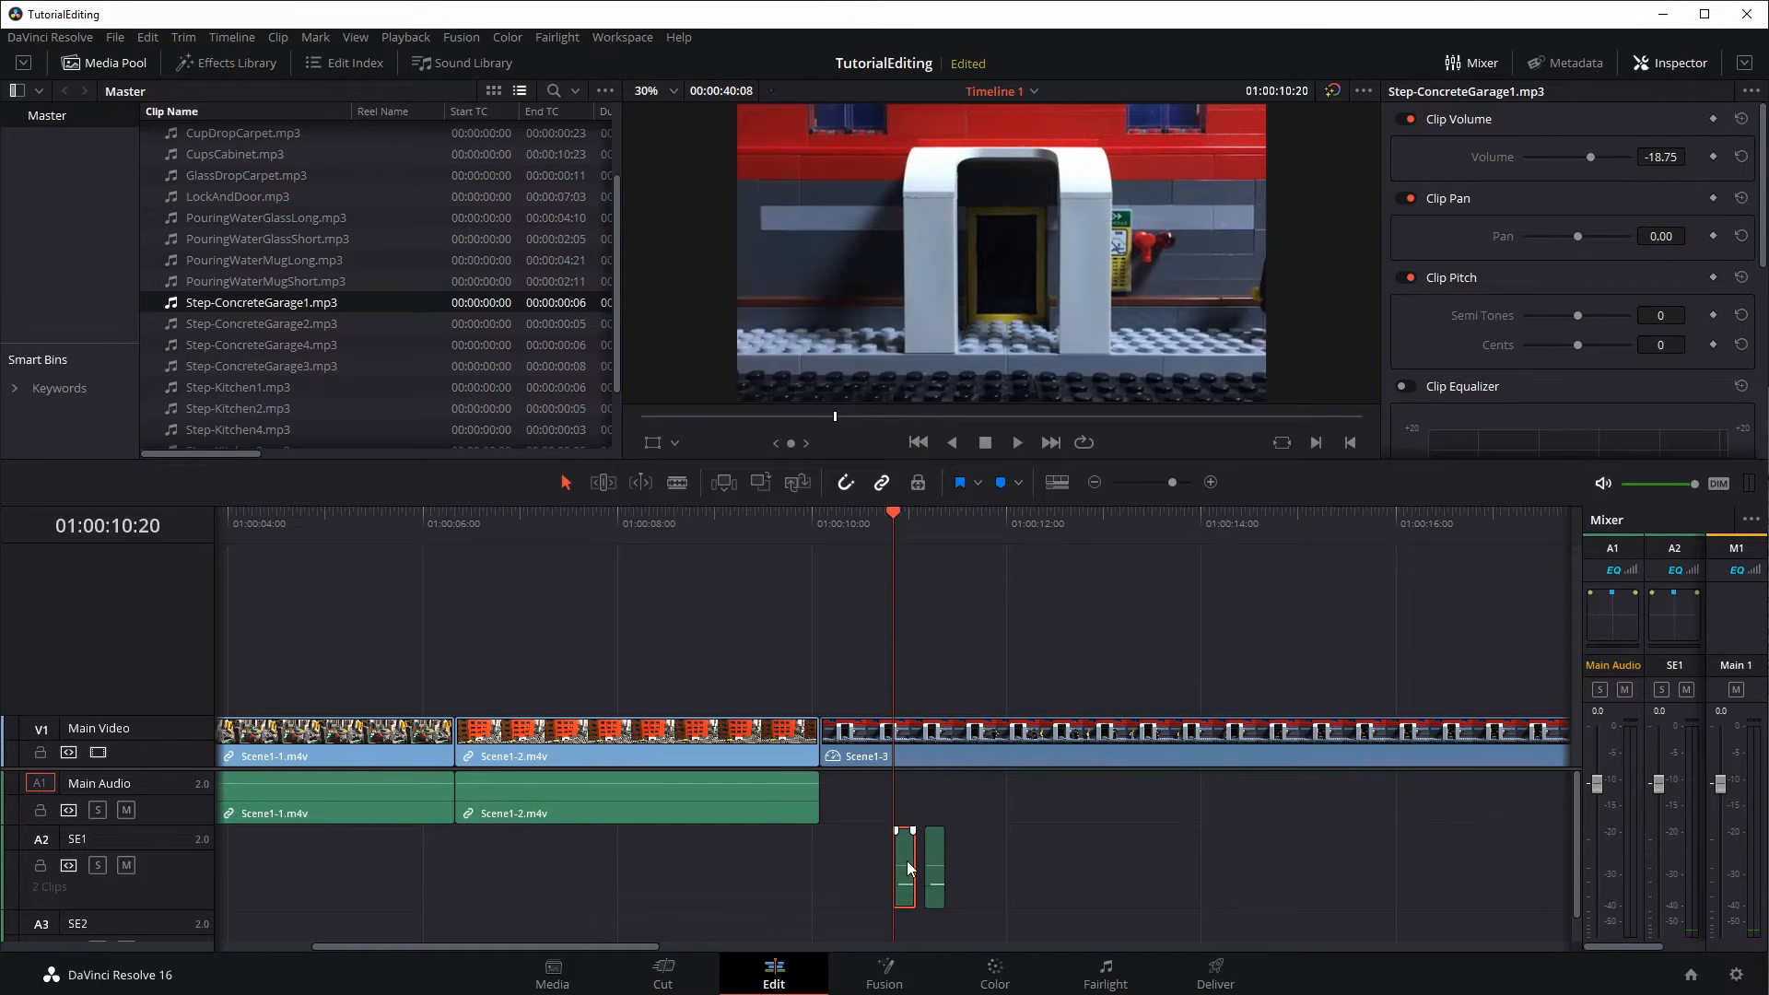
# Duplicate the first footstep clip on SE1 and align the copy with the third footstep at 01:00:11:13
pyautogui.moveTo(908, 867); pyautogui.dragTo(981, 853)
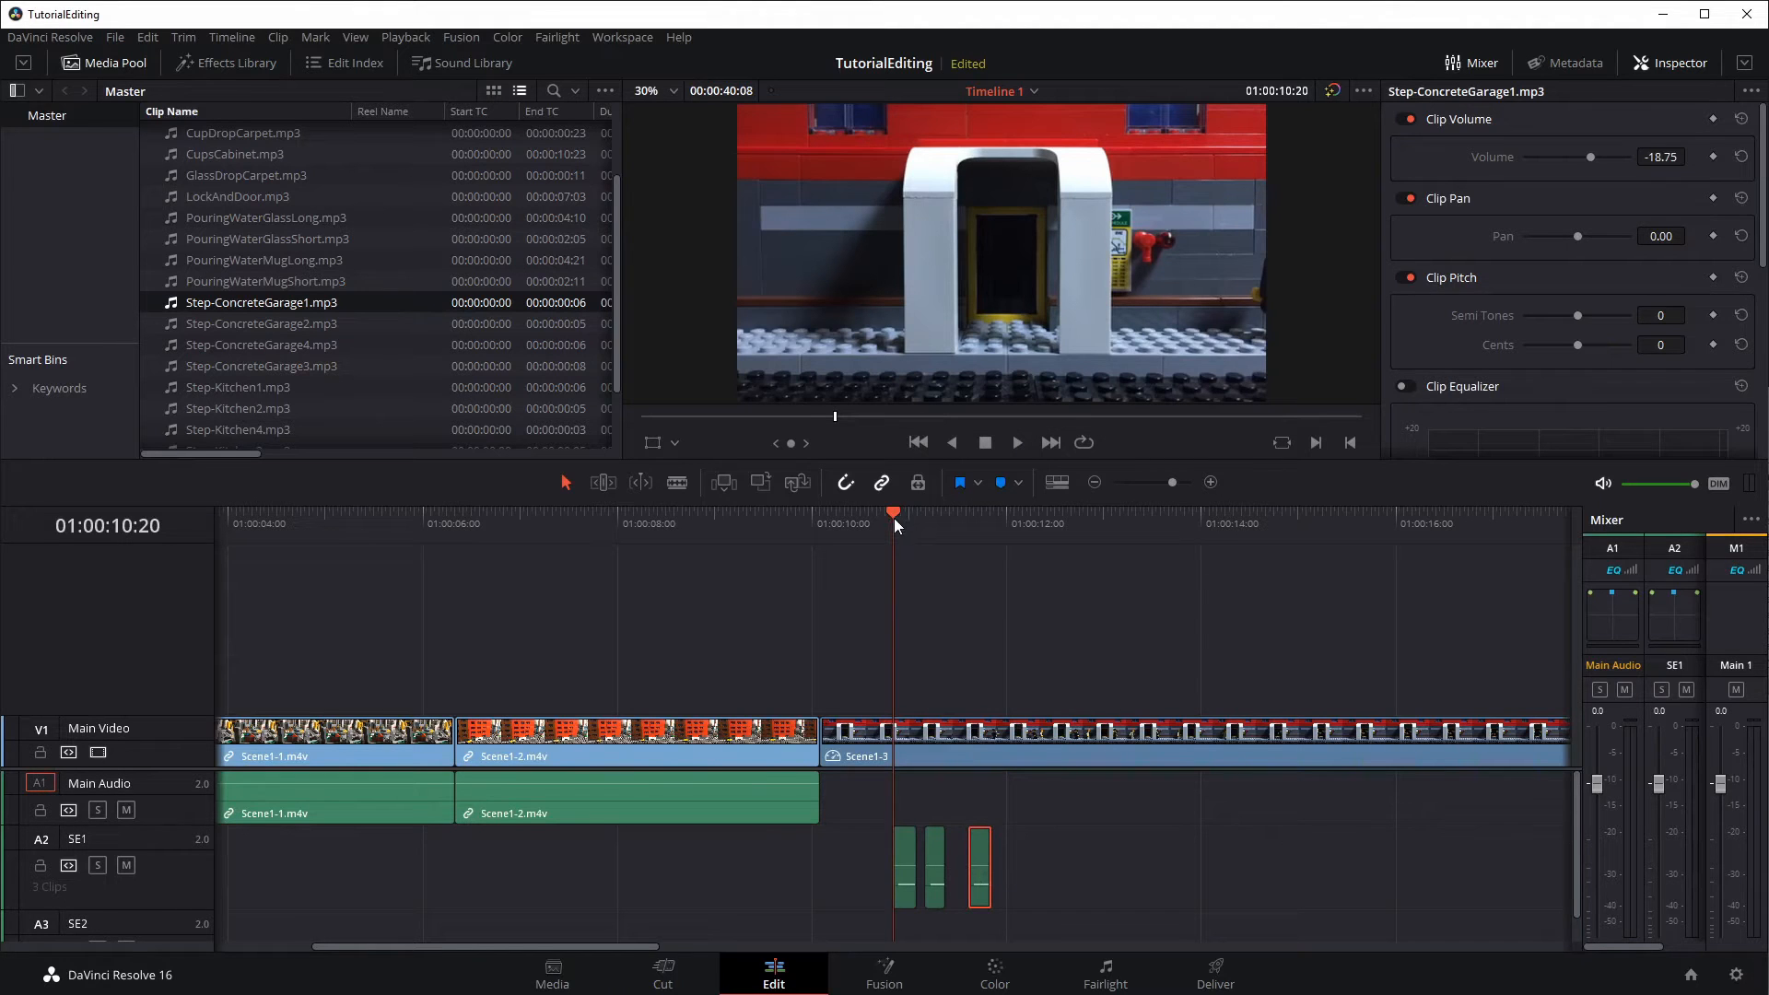
pyautogui.moveTo(894, 518); pyautogui.dragTo(955, 535)
pyautogui.press('Right')
pyautogui.press('Right')
pyautogui.press('Right')
pyautogui.press('Right')
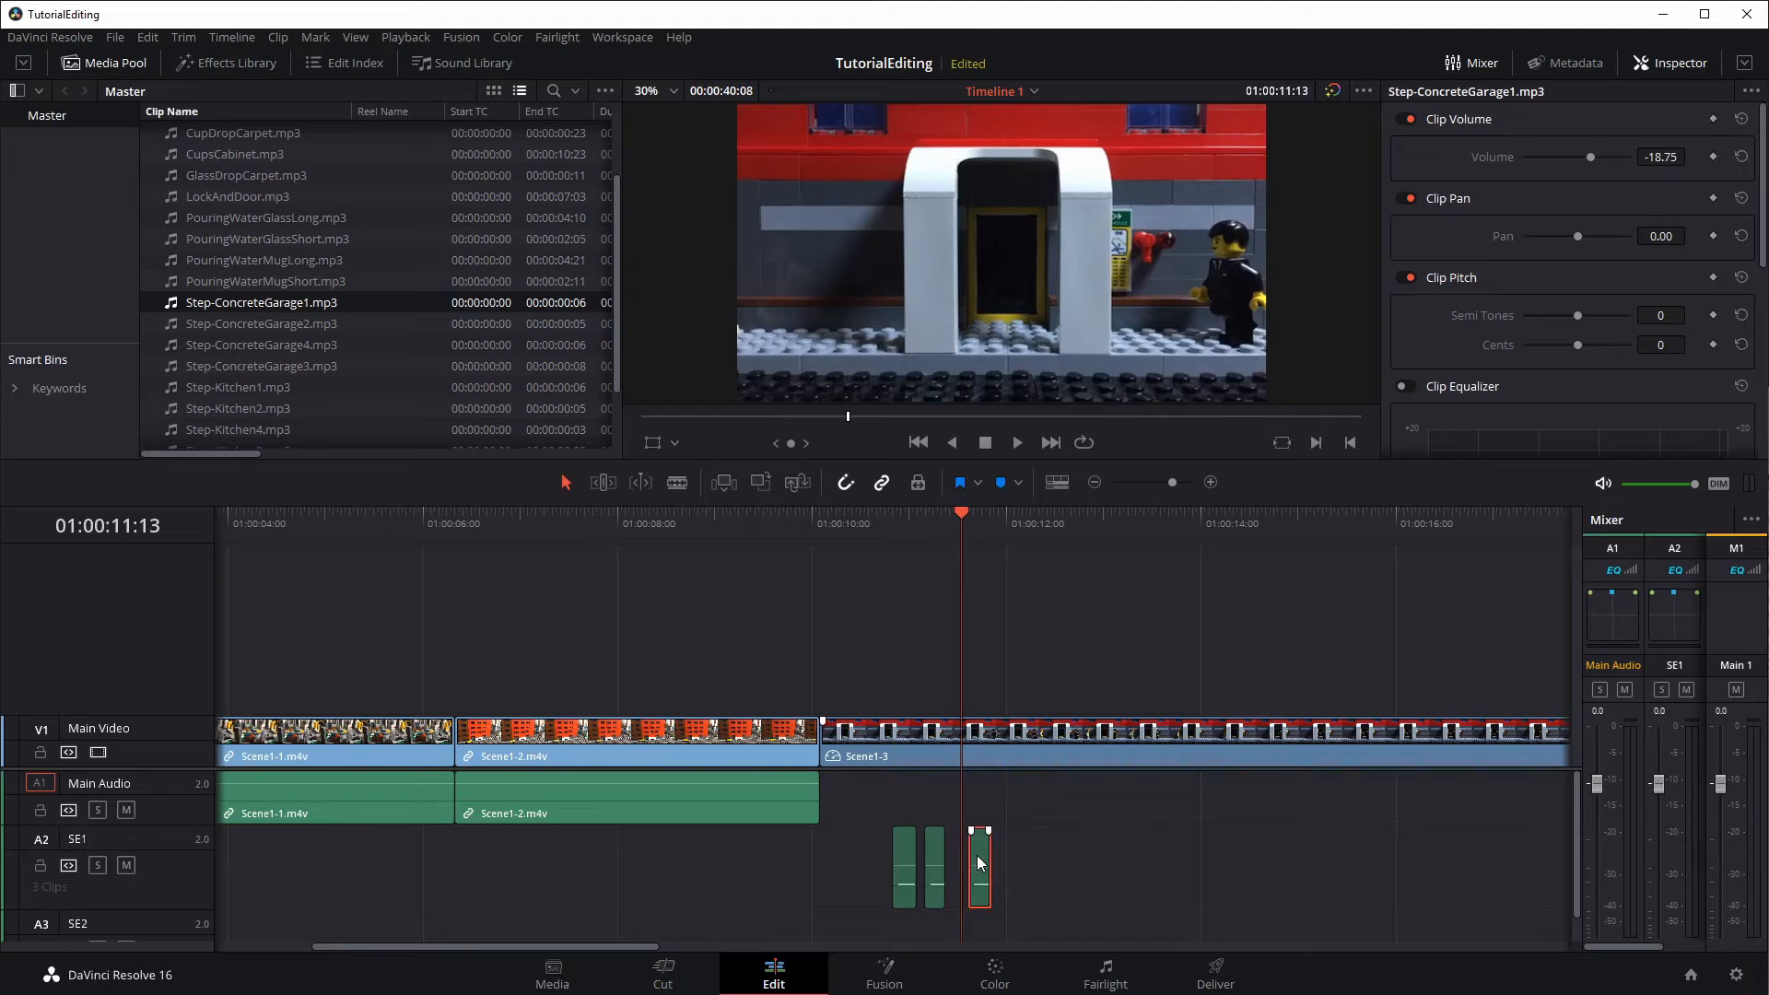
pyautogui.moveTo(977, 861); pyautogui.dragTo(968, 861)
# Find the fourth footstep's frame and place a copy of the Step-ConcreteGarage2.mp3 clip on SE1 at 01:00:11:20
pyautogui.press('Right')
pyautogui.press('Right')
pyautogui.press('Right')
pyautogui.press('Right')
pyautogui.press('Right')
pyautogui.press('Right')
pyautogui.press('Right')
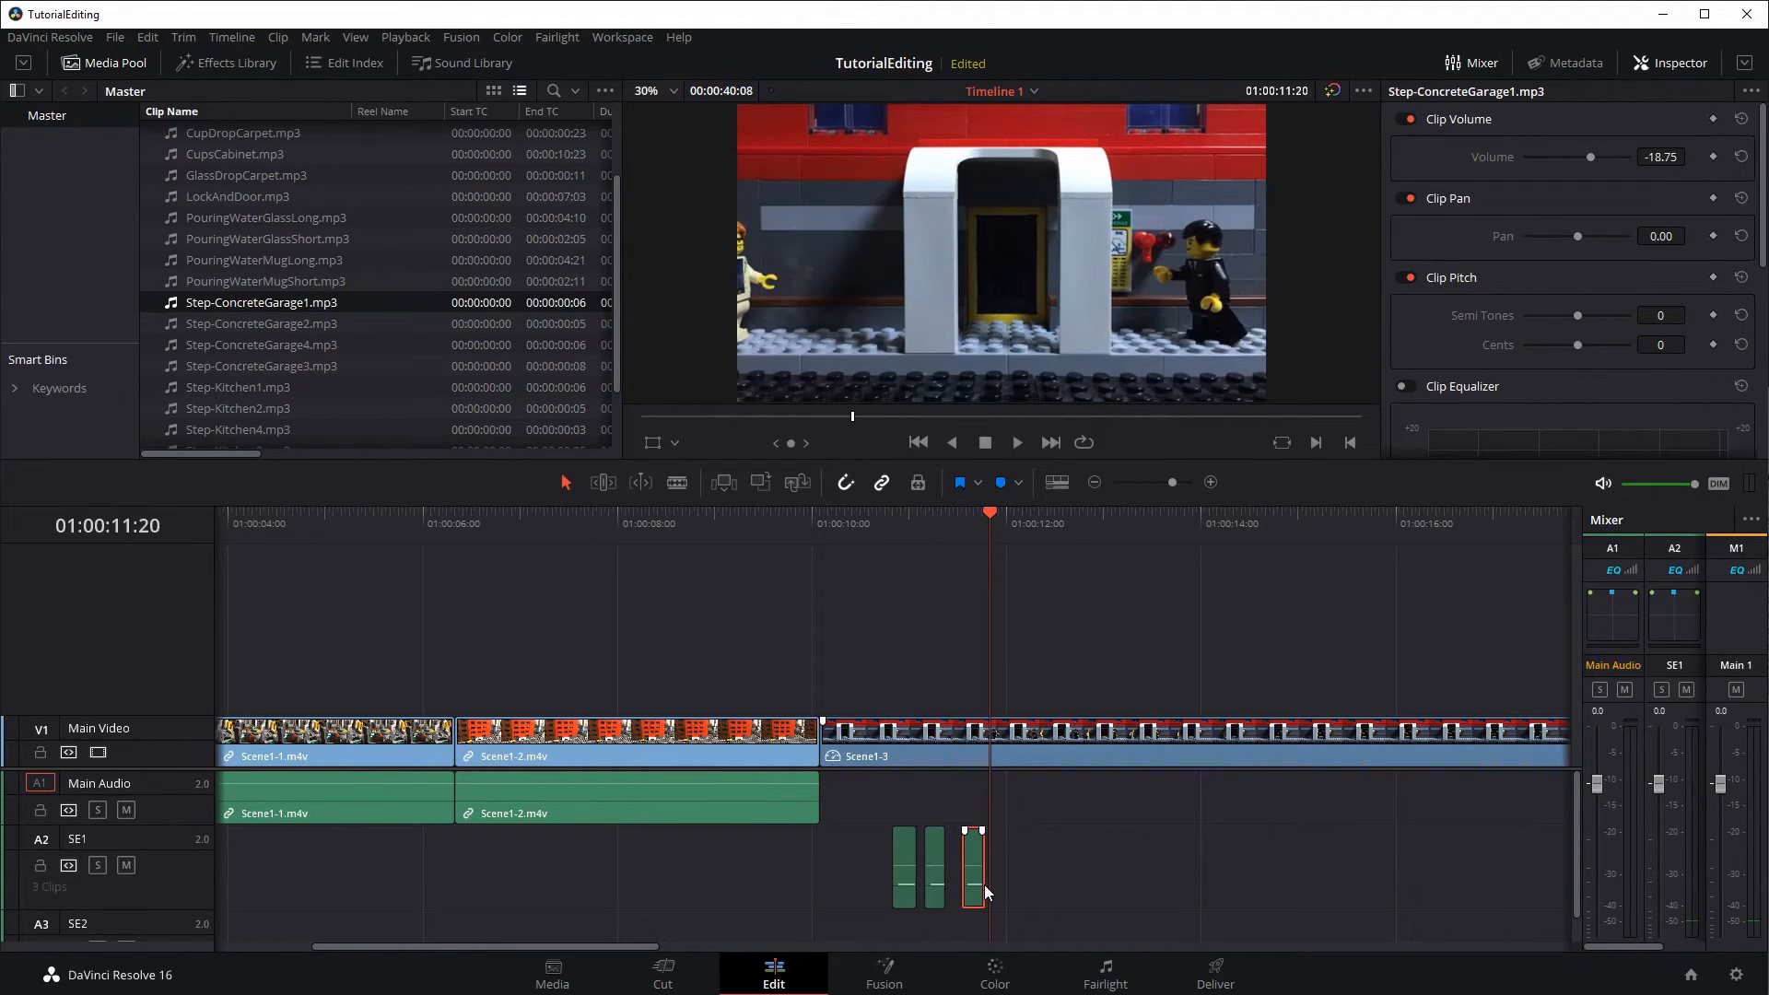
pyautogui.press('Right')
pyautogui.press('Left')
pyautogui.moveTo(935, 861); pyautogui.dragTo(1011, 863)
# Advance to the fifth footstep and place a copy of the Step-ConcreteGarage1.mp3 clip on SE1 at 01:00:12:04
pyautogui.press('Right')
pyautogui.press('Right')
pyautogui.press('Right')
pyautogui.press('Right')
pyautogui.press('Right')
pyautogui.press('Right')
pyautogui.press('Right')
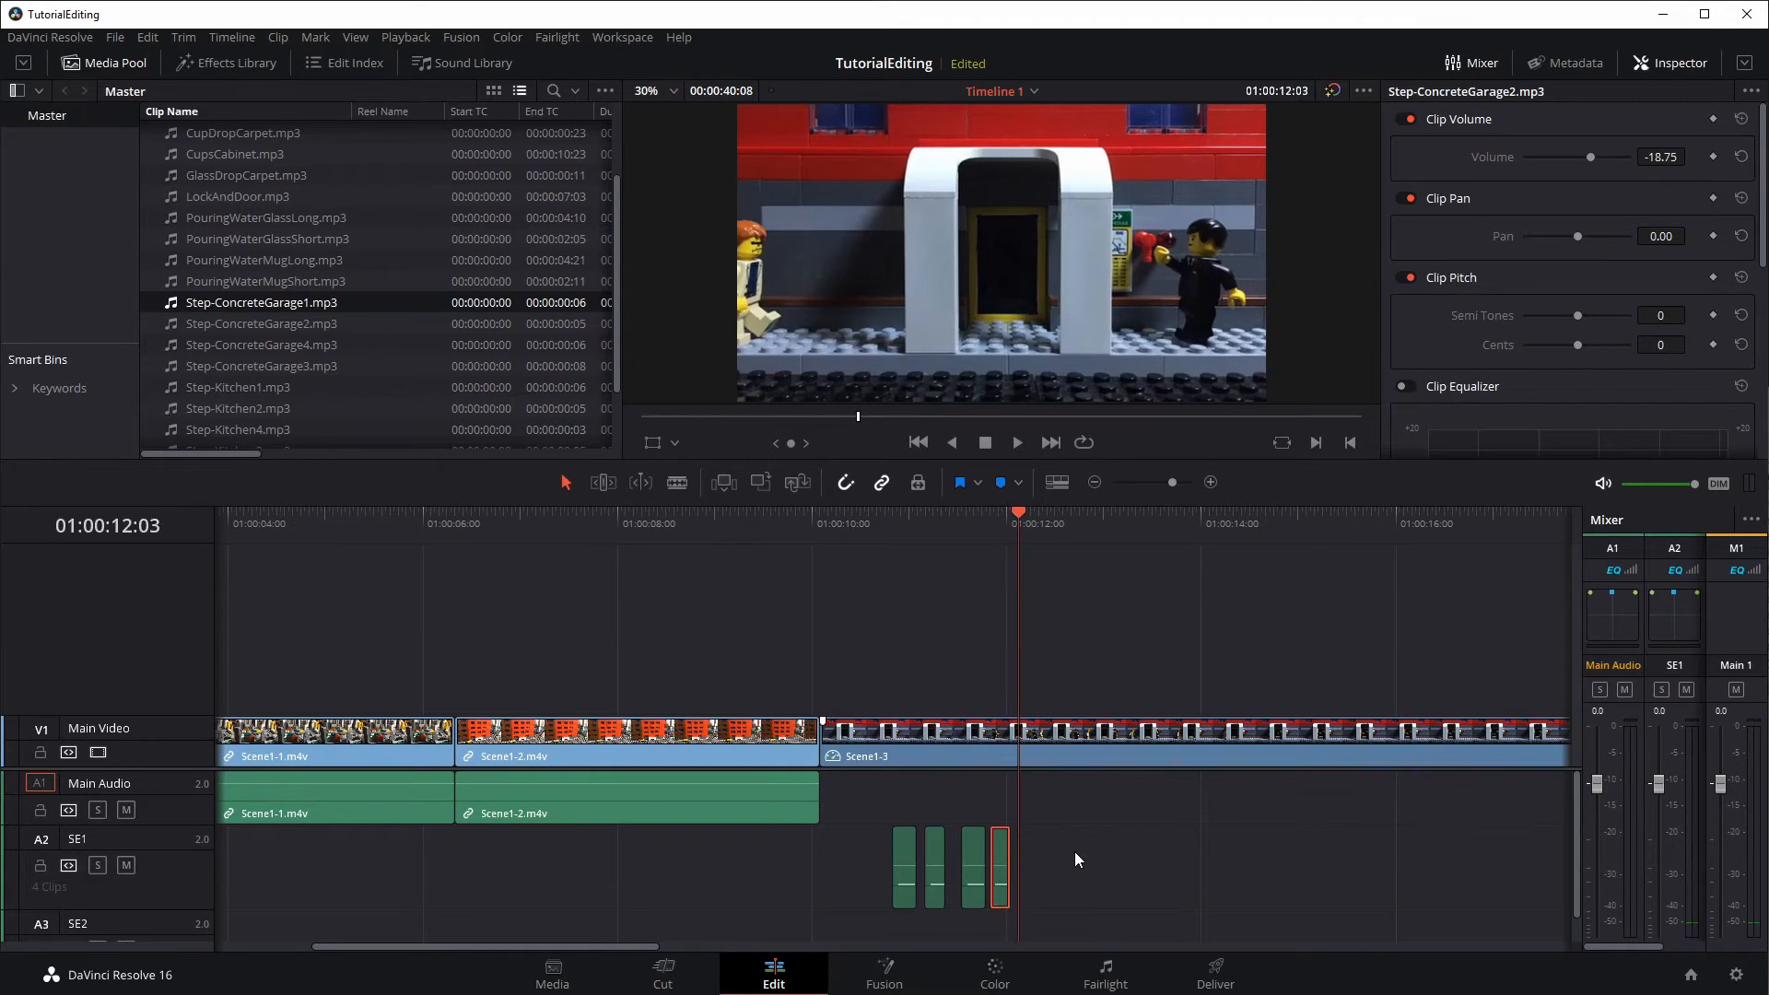
pyautogui.press('Right')
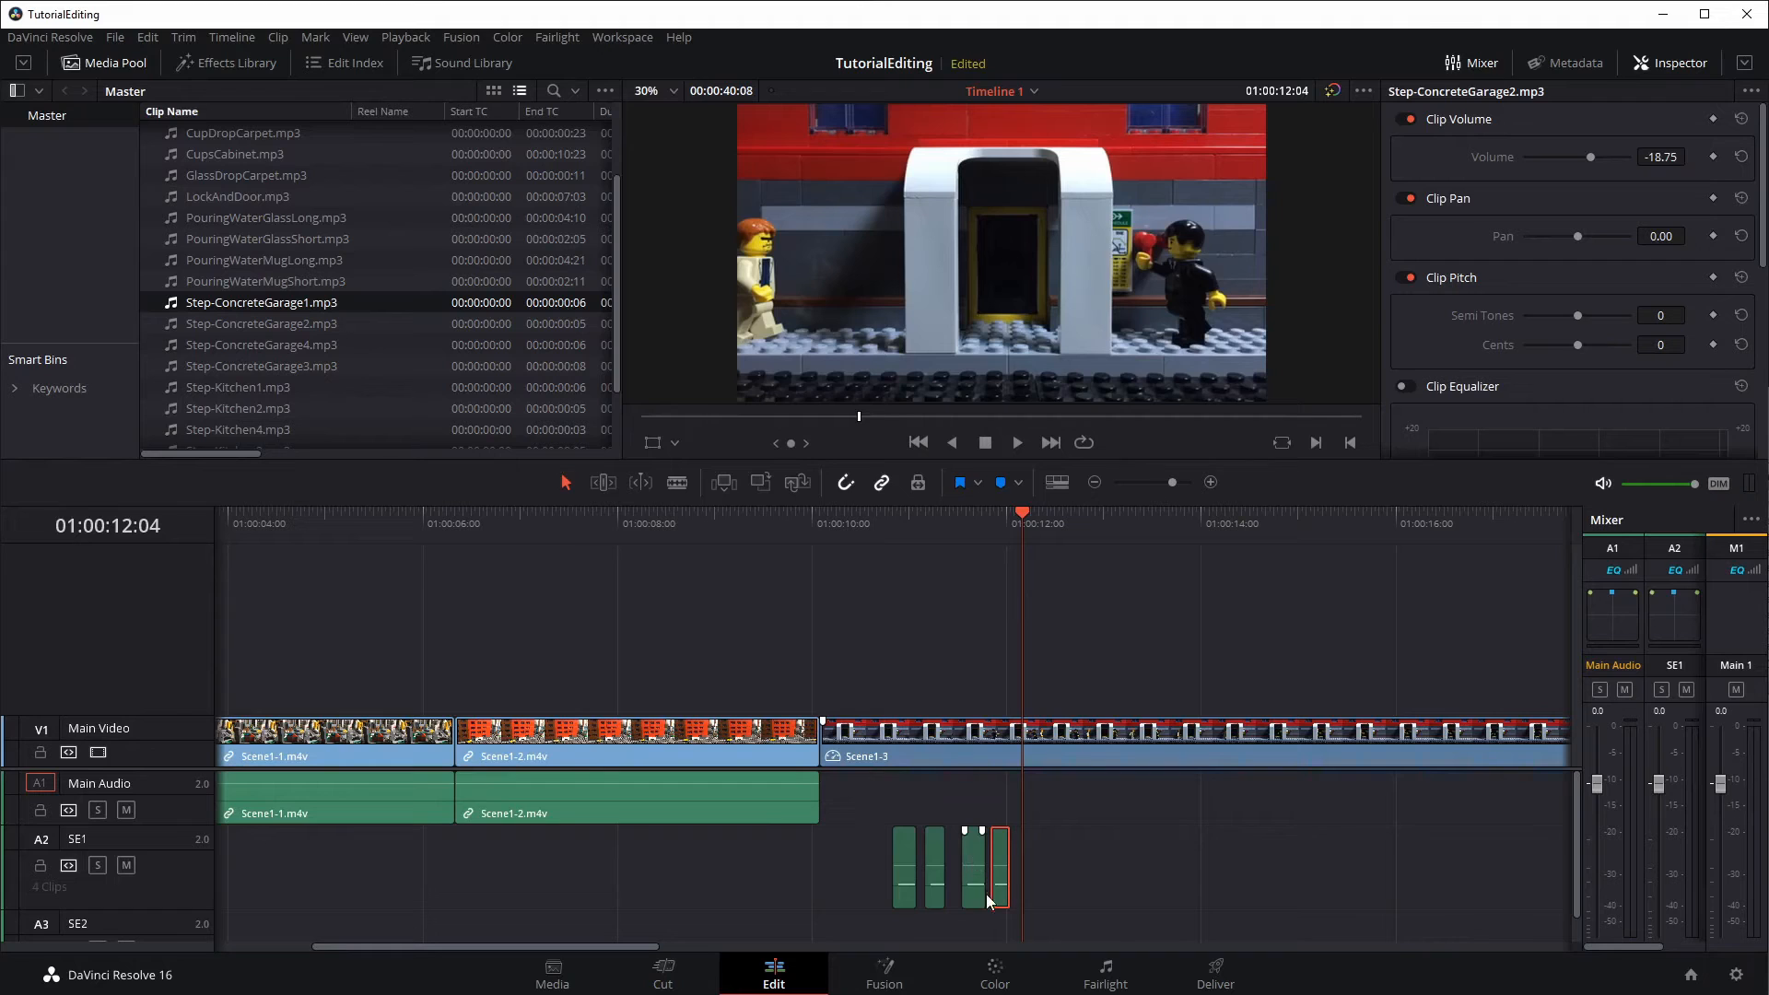
pyautogui.moveTo(975, 863); pyautogui.dragTo(1041, 851)
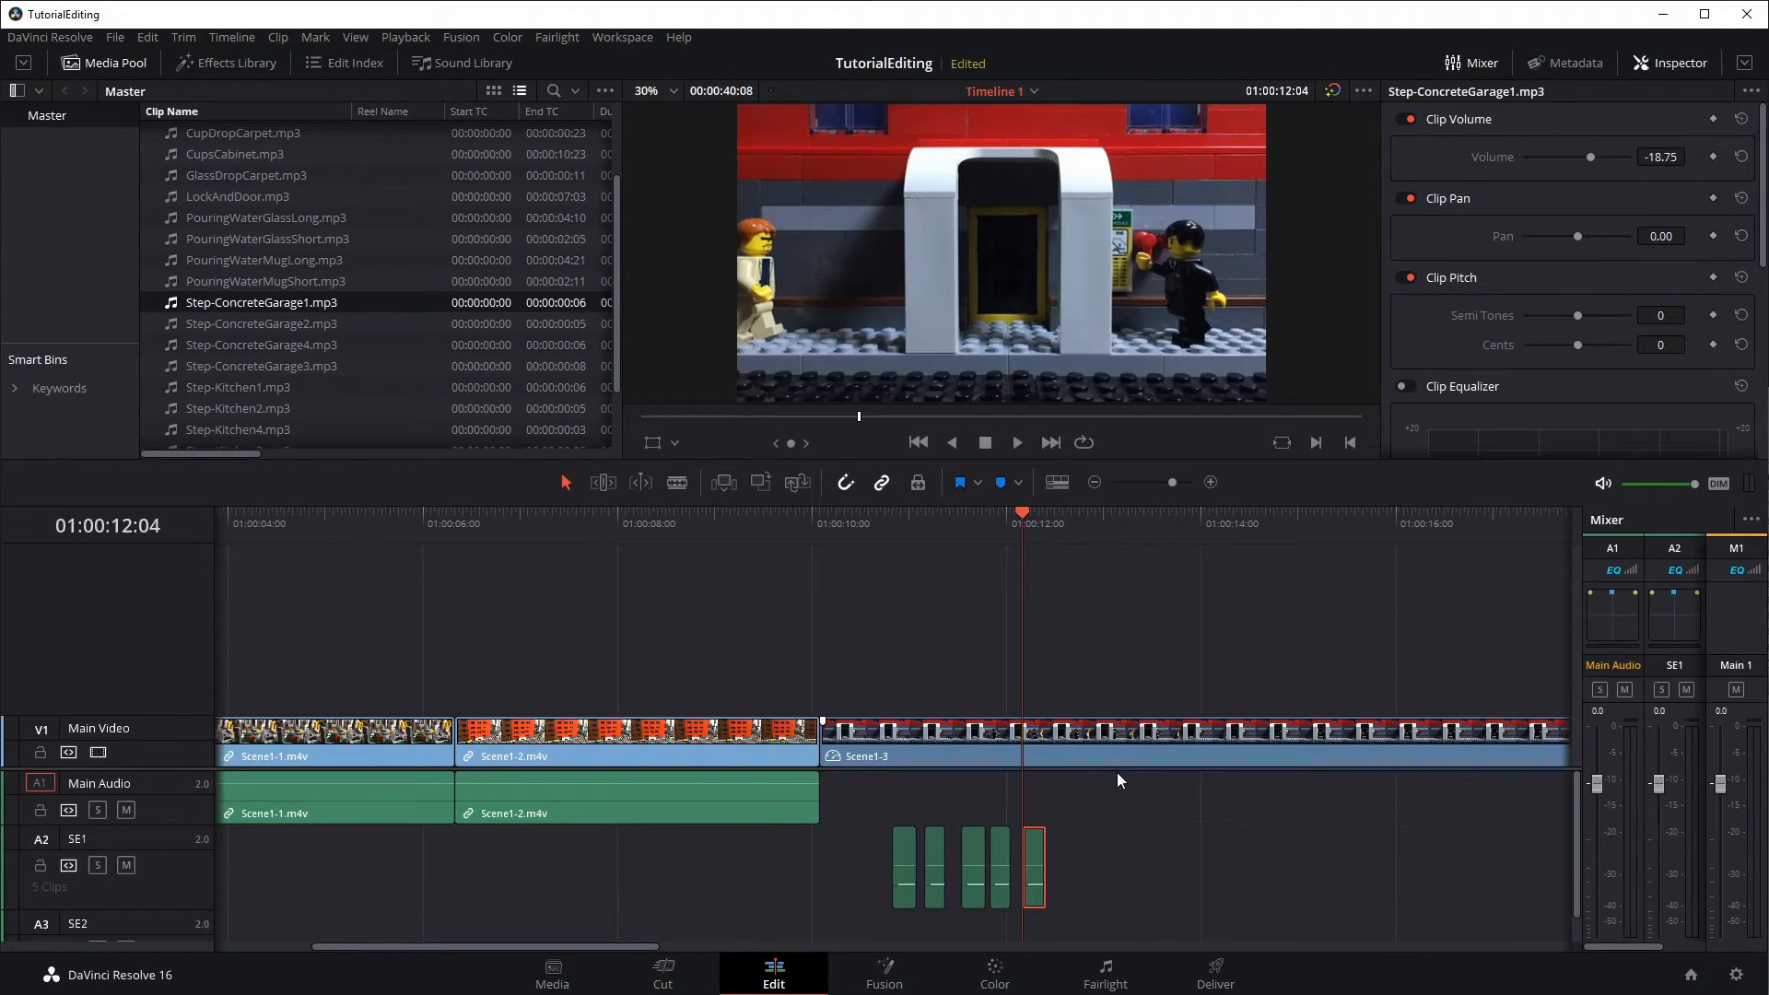
# Advance to the sixth footstep and place a copy of the Step-ConcreteGarage2.mp3 clip on SE1 at about 01:00:12:12
pyautogui.press('Right')
pyautogui.press('Right')
pyautogui.press('Right')
pyautogui.press('Right')
pyautogui.press('Right')
pyautogui.press('Right')
pyautogui.press('Right')
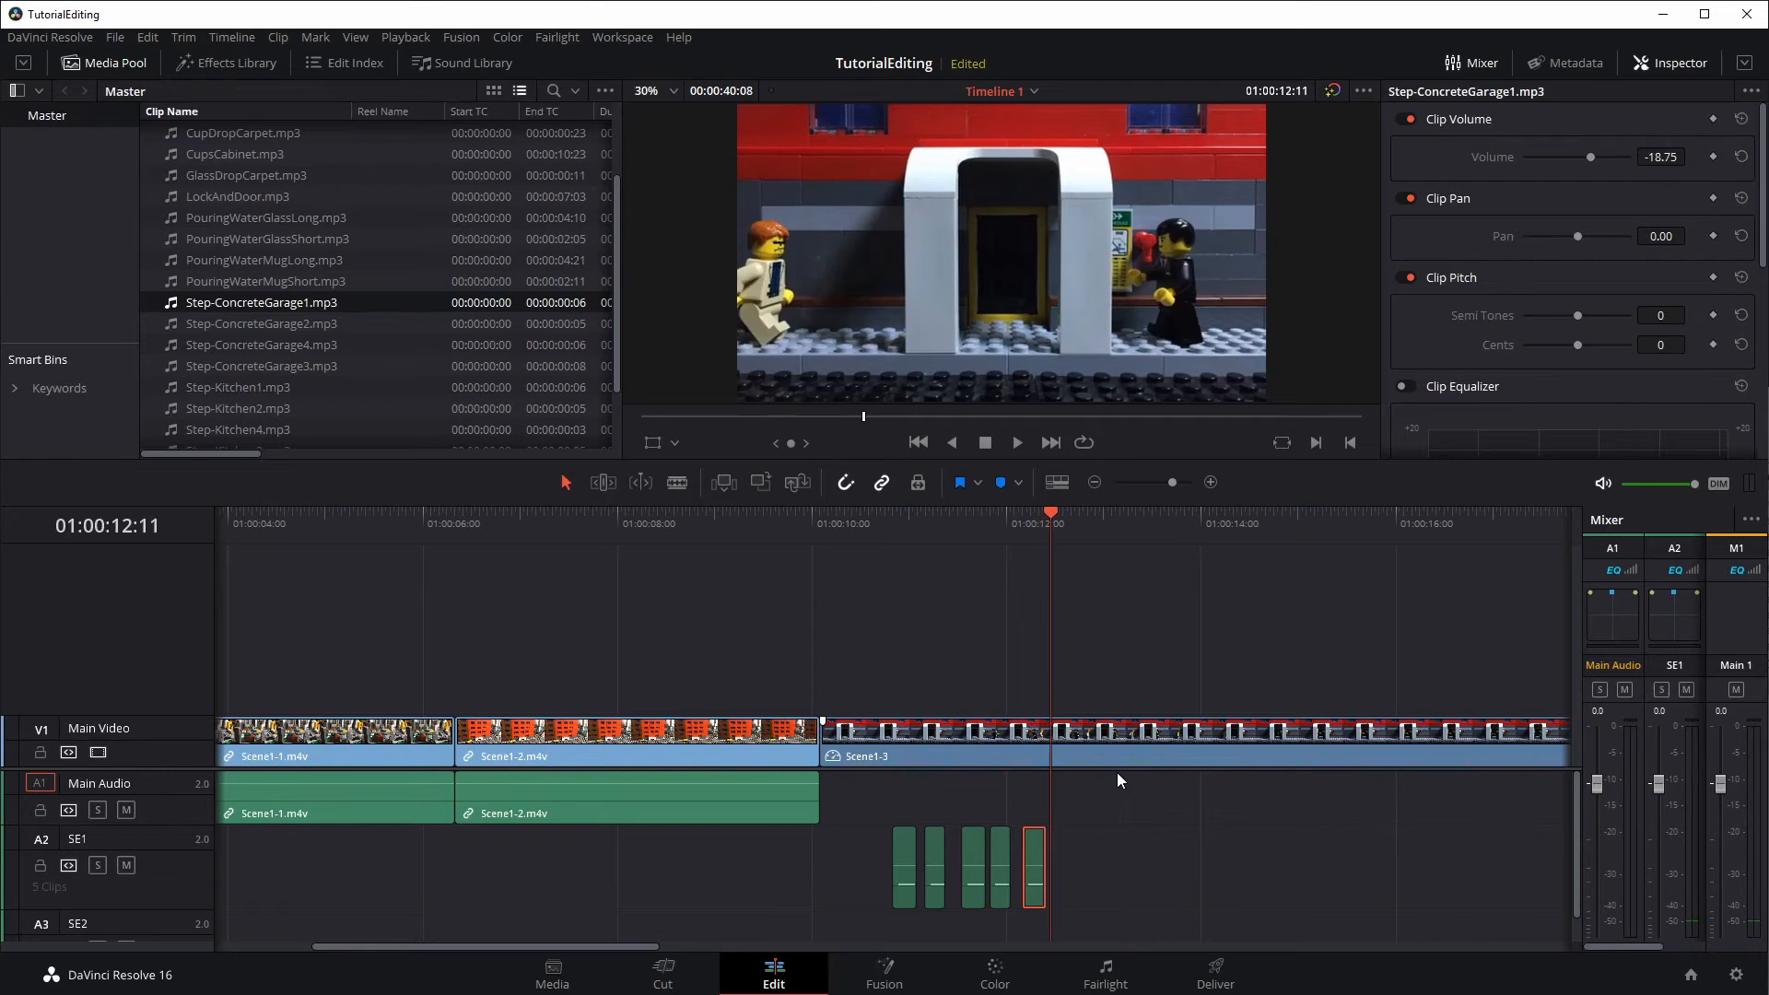
pyautogui.press('Right')
pyautogui.moveTo(998, 846); pyautogui.dragTo(1075, 857)
# Play back the Scene1-3 walk from before the first footstep to check the sync of the SE1 footstep clips
pyautogui.moveTo(1049, 518); pyautogui.dragTo(870, 554)
pyautogui.press('space')
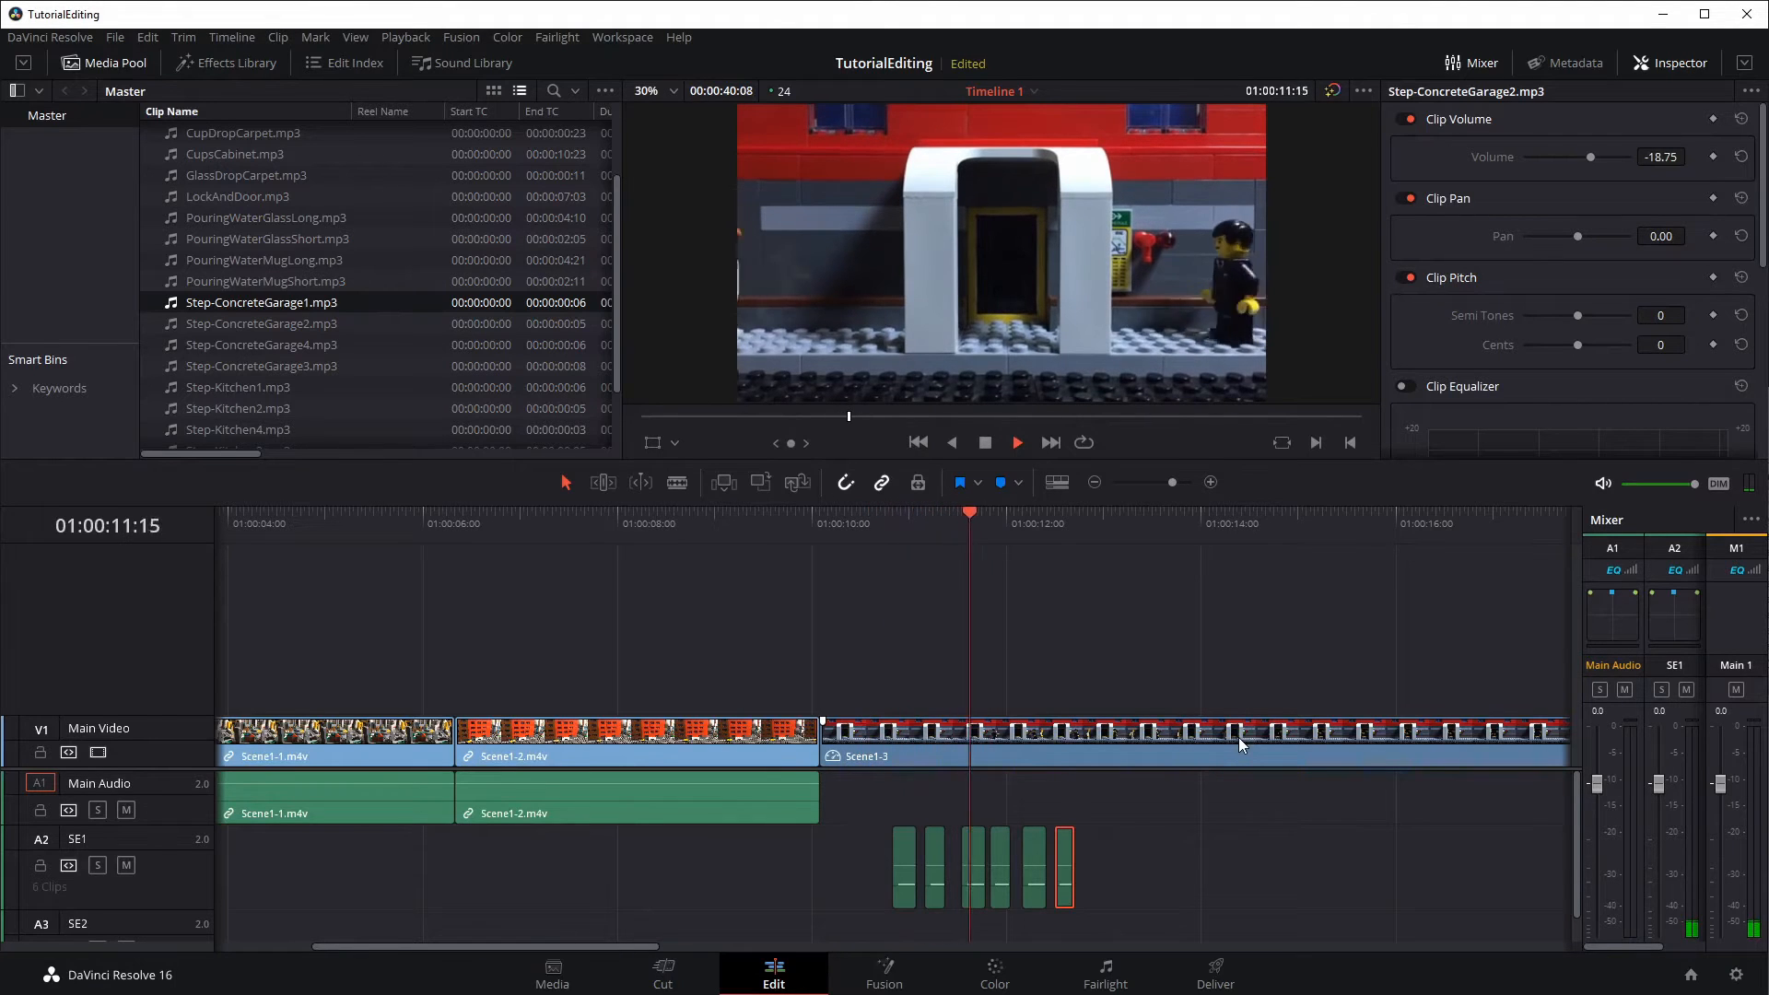
pyautogui.press('space')
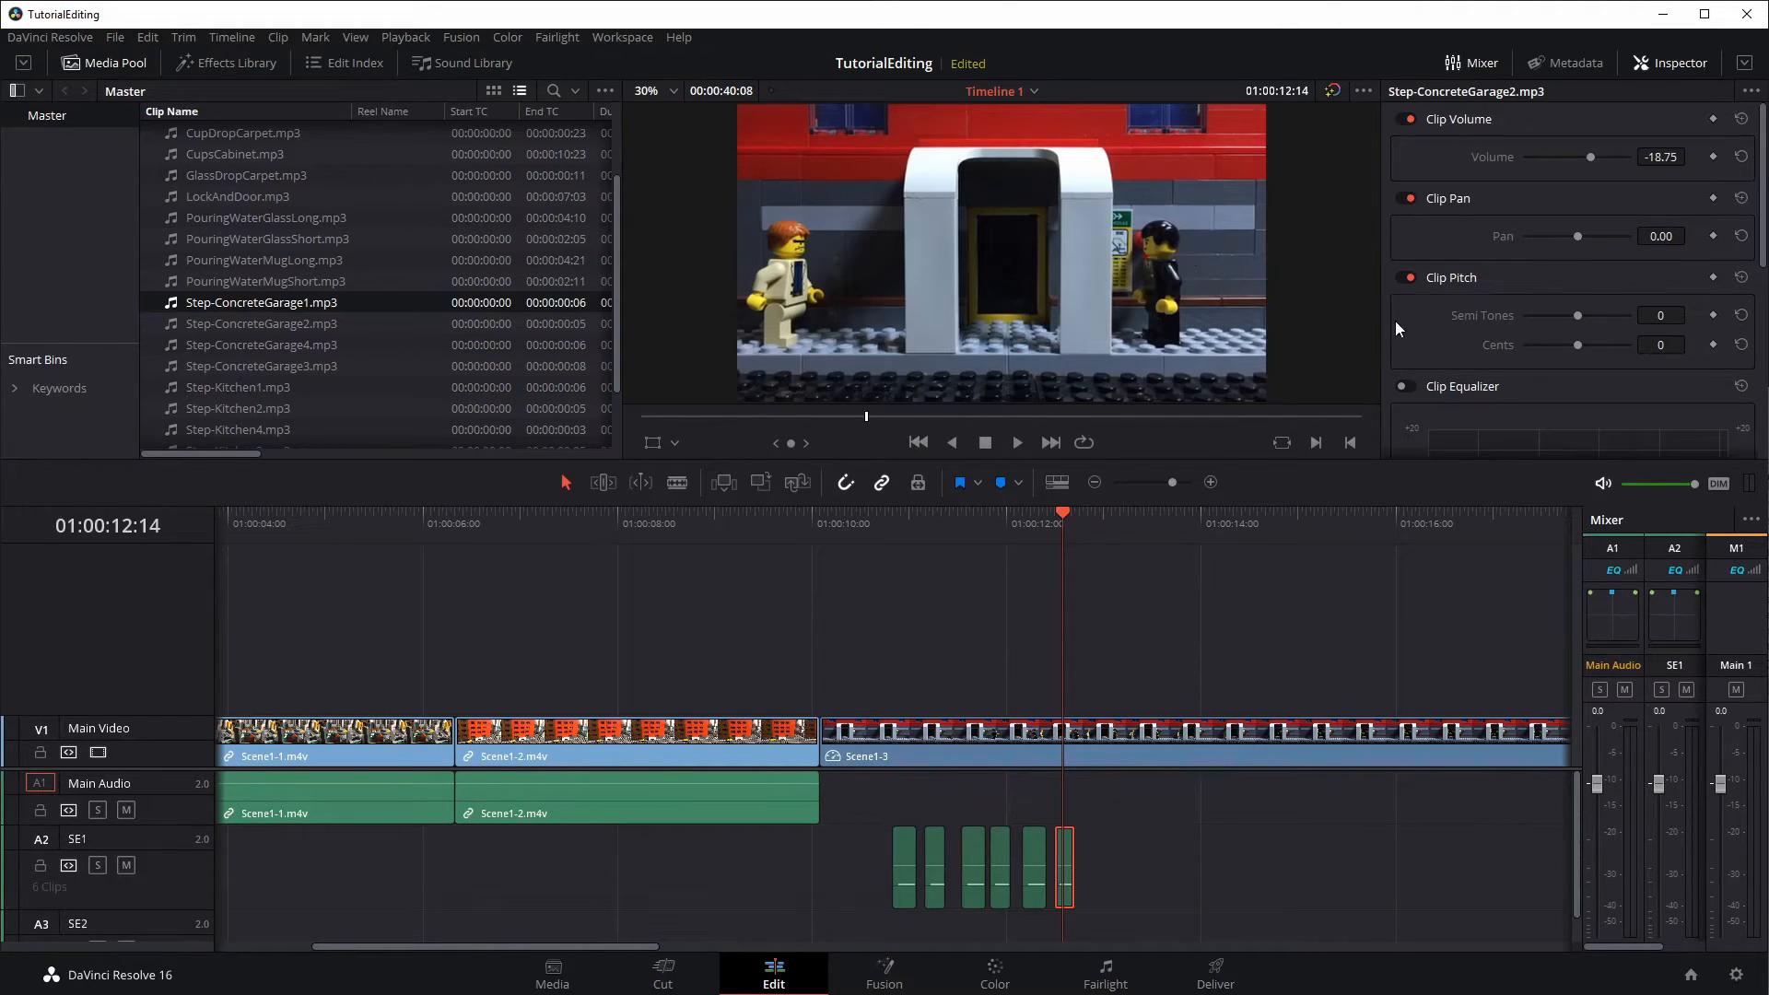
# Audition the Step-ConcreteGarage2.mp3, Step-ConcreteGarage4.mp3 and Step-ConcreteGarage3.mp3 sounds from the media pool
pyautogui.scroll(-1, 432, 916)
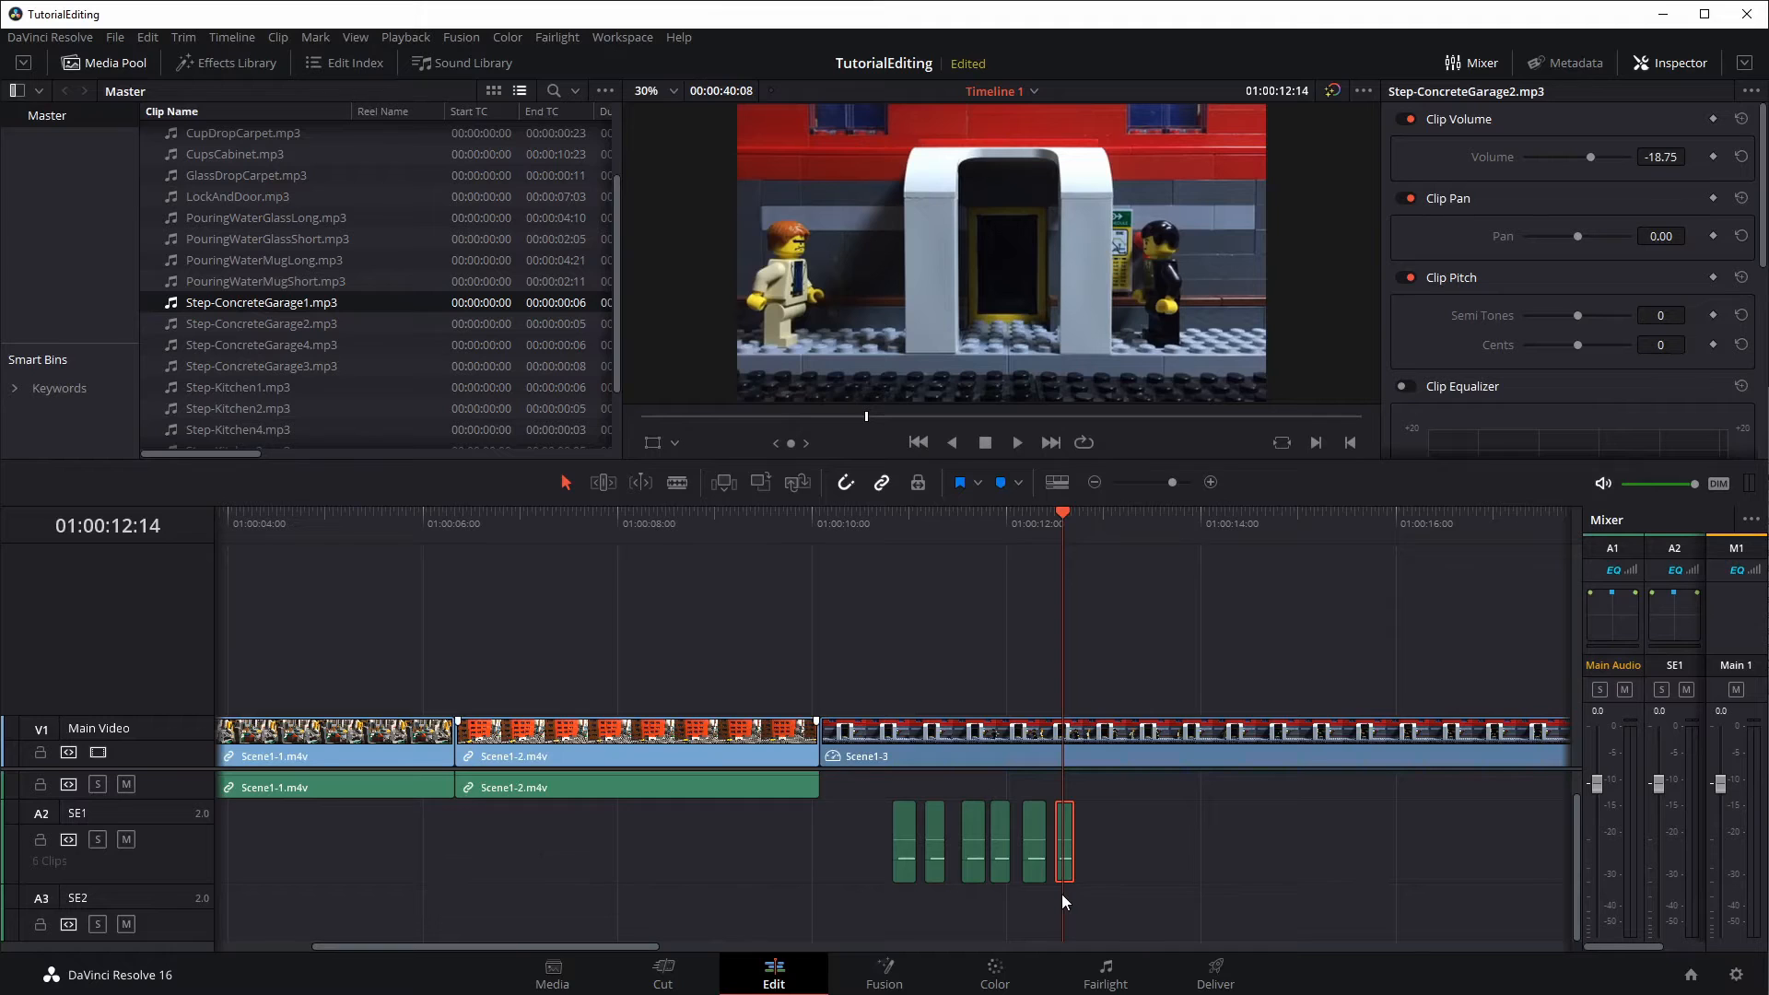
pyautogui.doubleClick(217, 328)
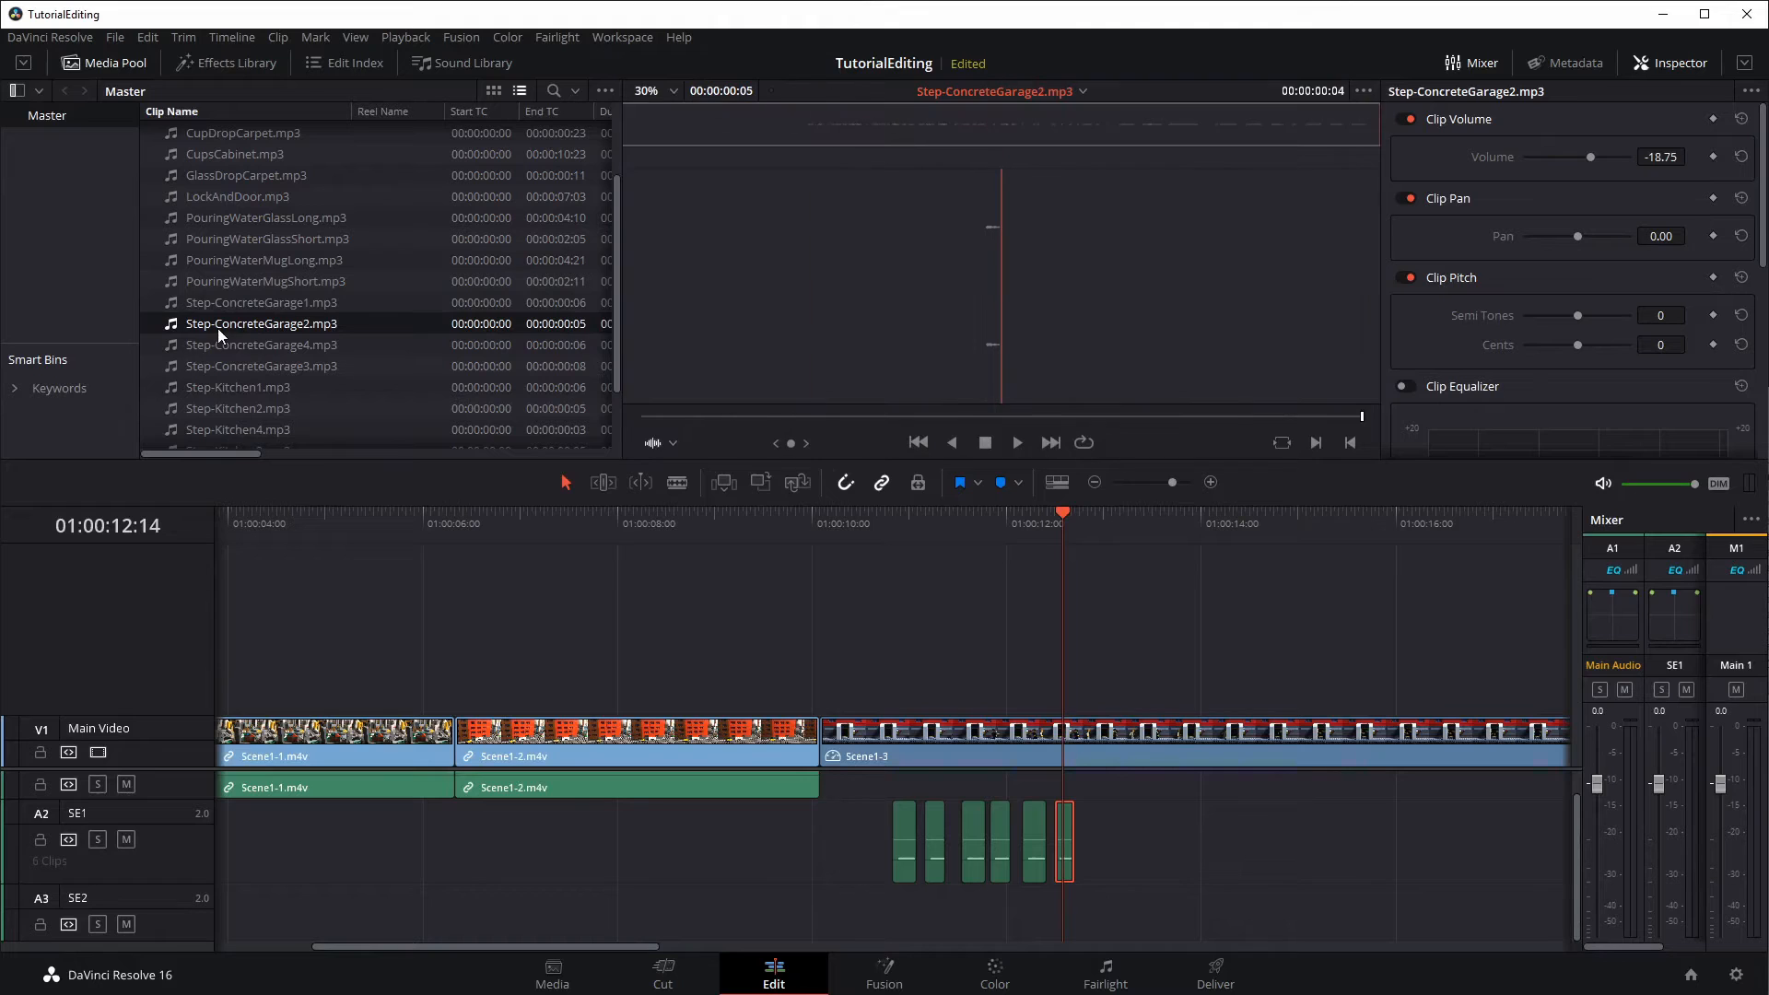
pyautogui.click(1013, 444)
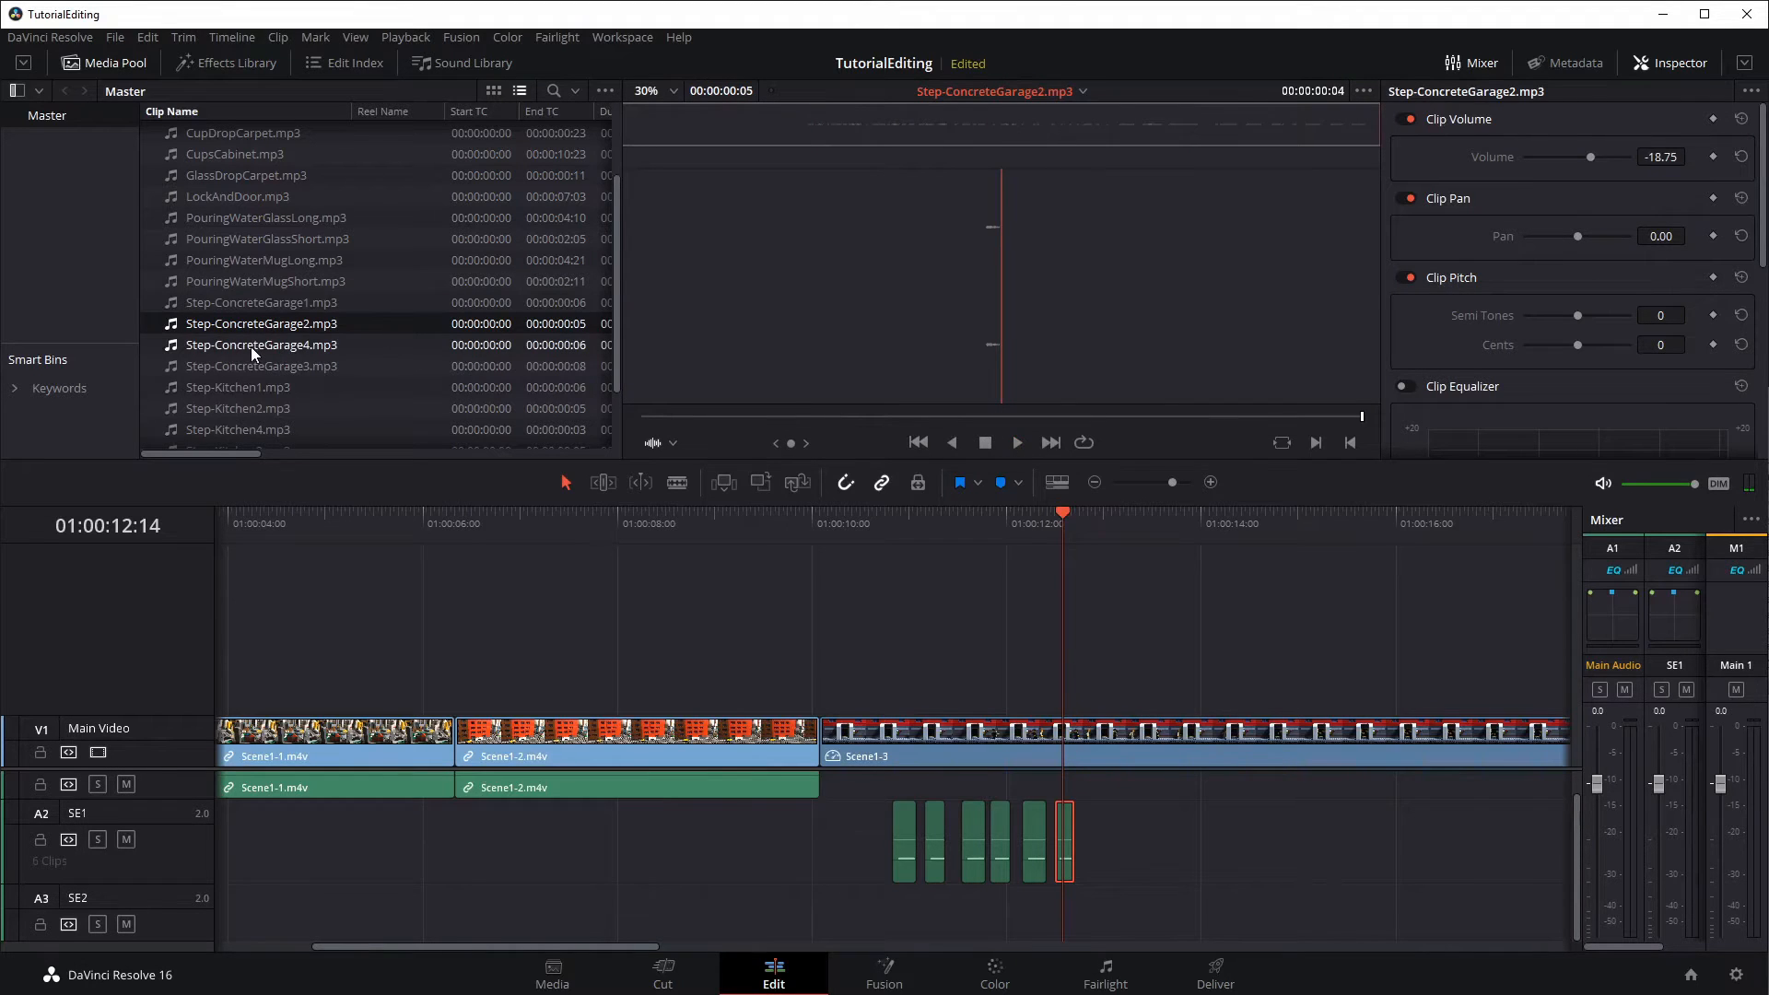
pyautogui.doubleClick(252, 349)
pyautogui.click(1018, 442)
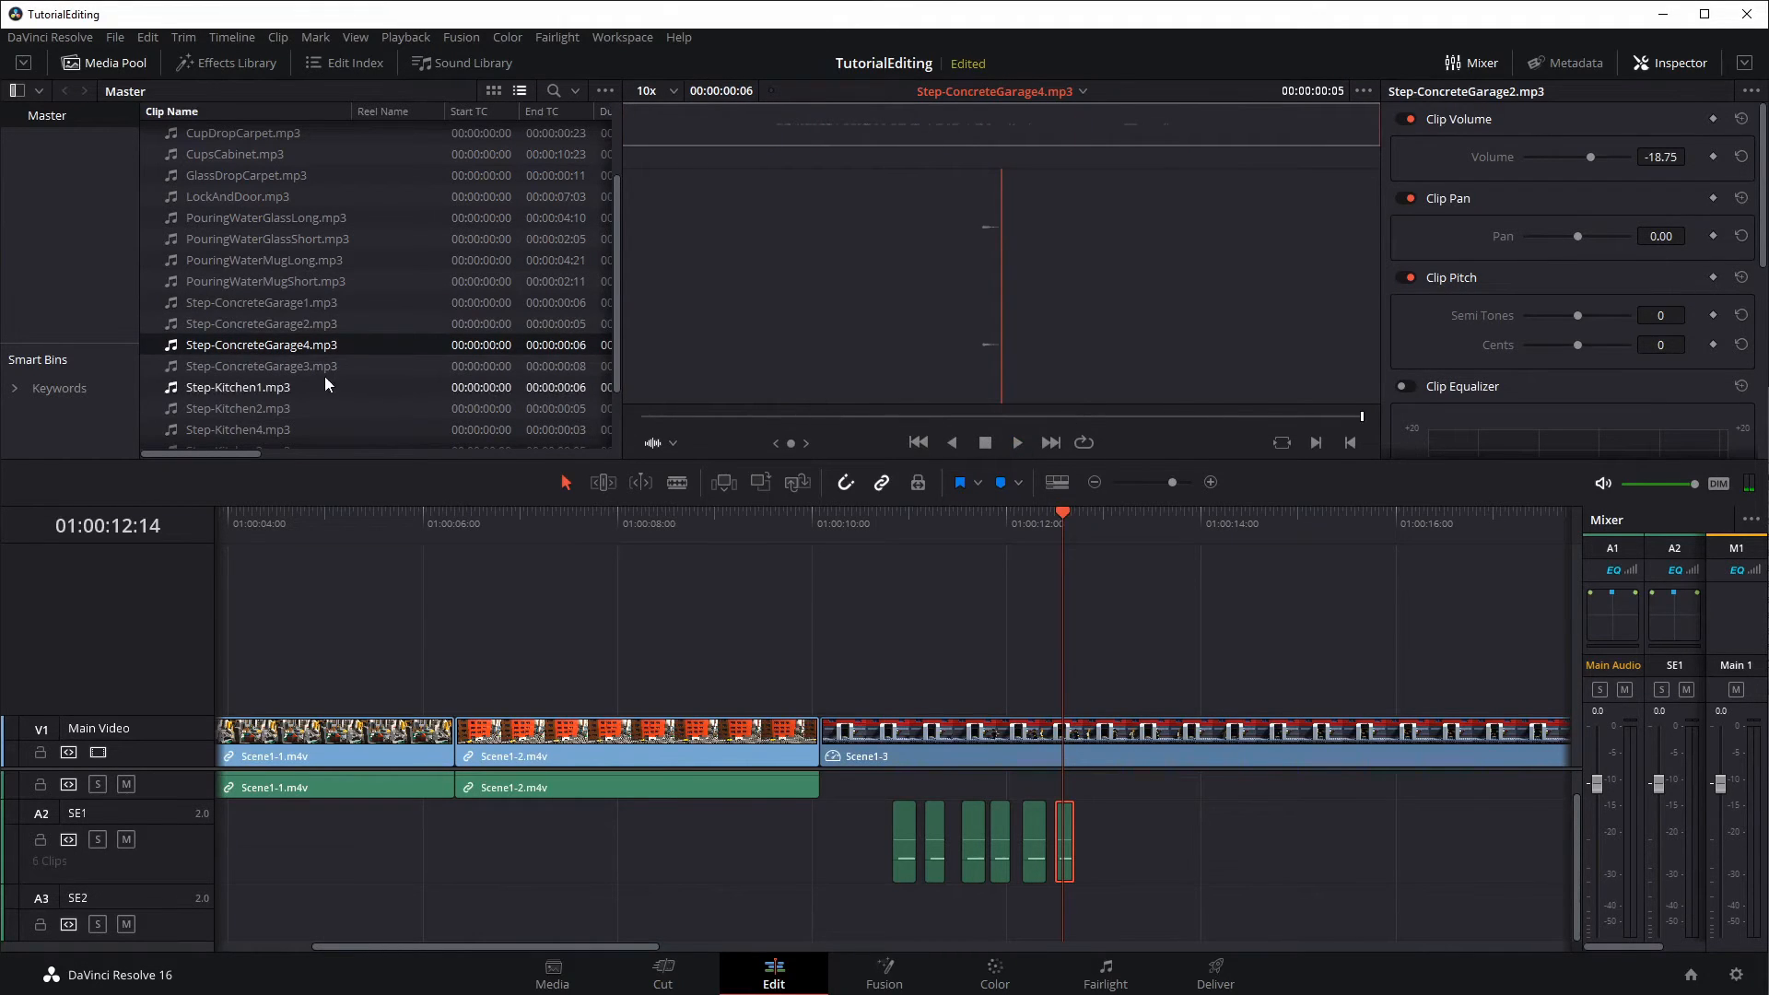
pyautogui.doubleClick(258, 367)
pyautogui.click(1017, 441)
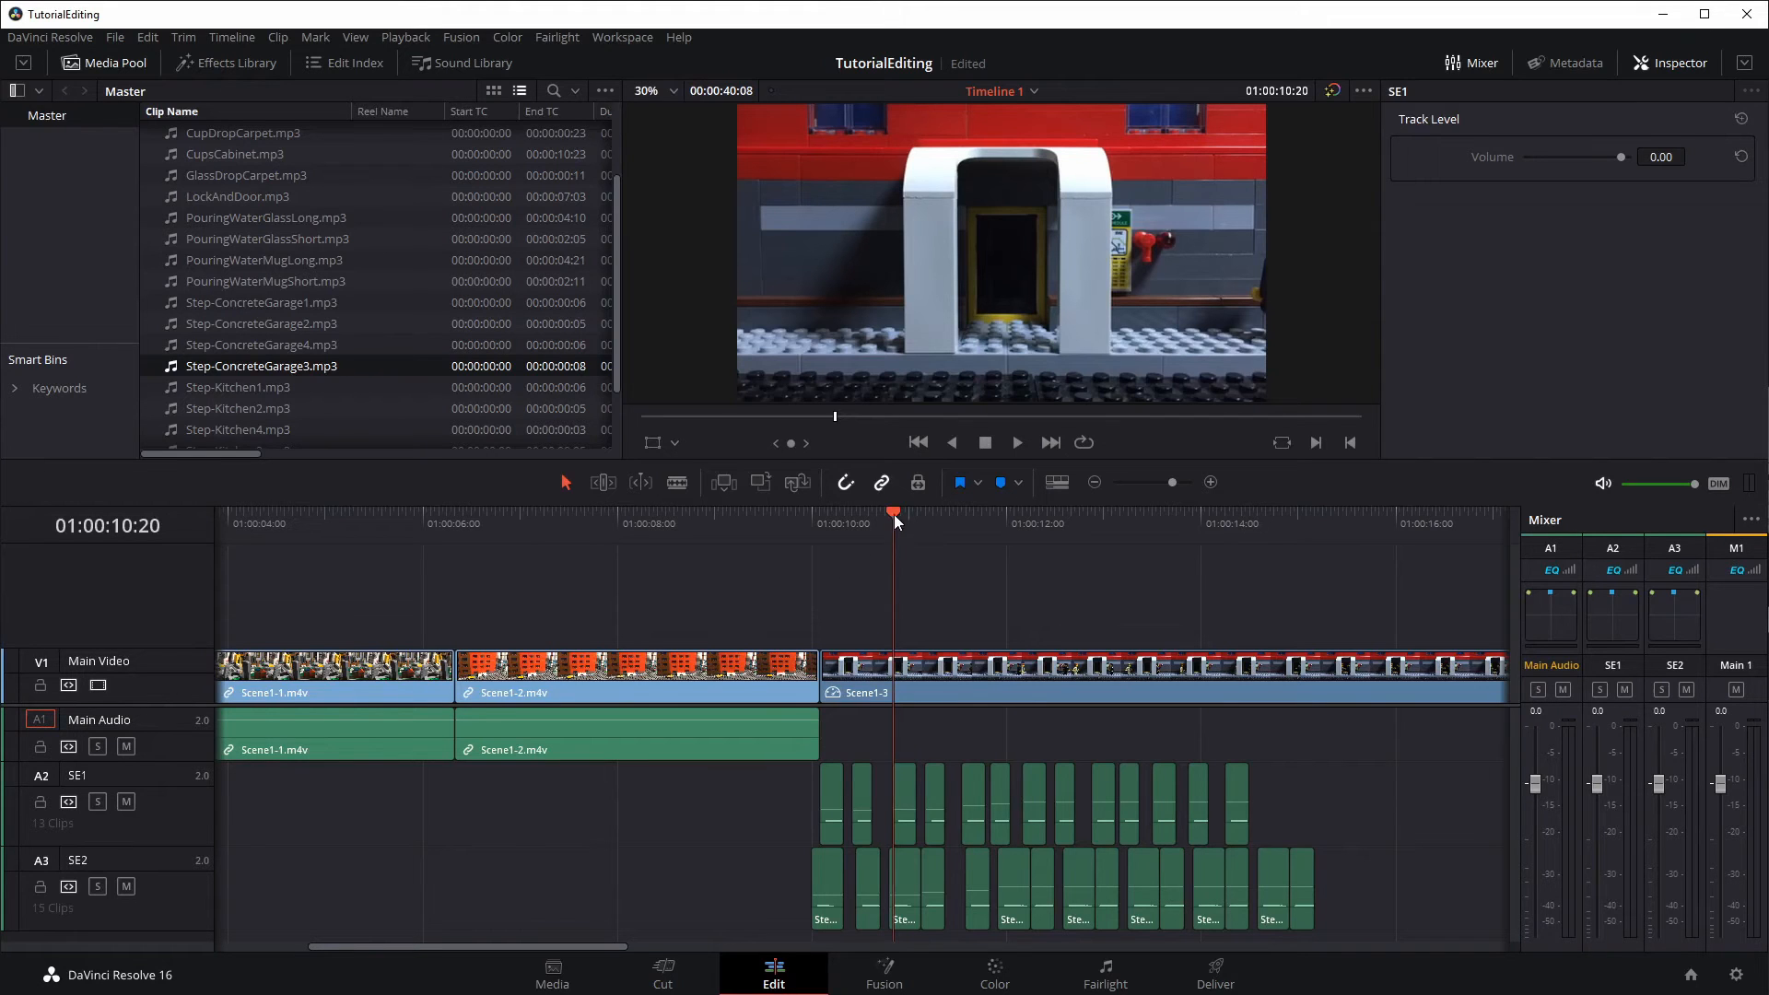
# Play the Scene1-3 clip from just before its start to check the footsteps on SE1 and SE2 together
pyautogui.moveTo(893, 514); pyautogui.dragTo(792, 533)
pyautogui.press('space')
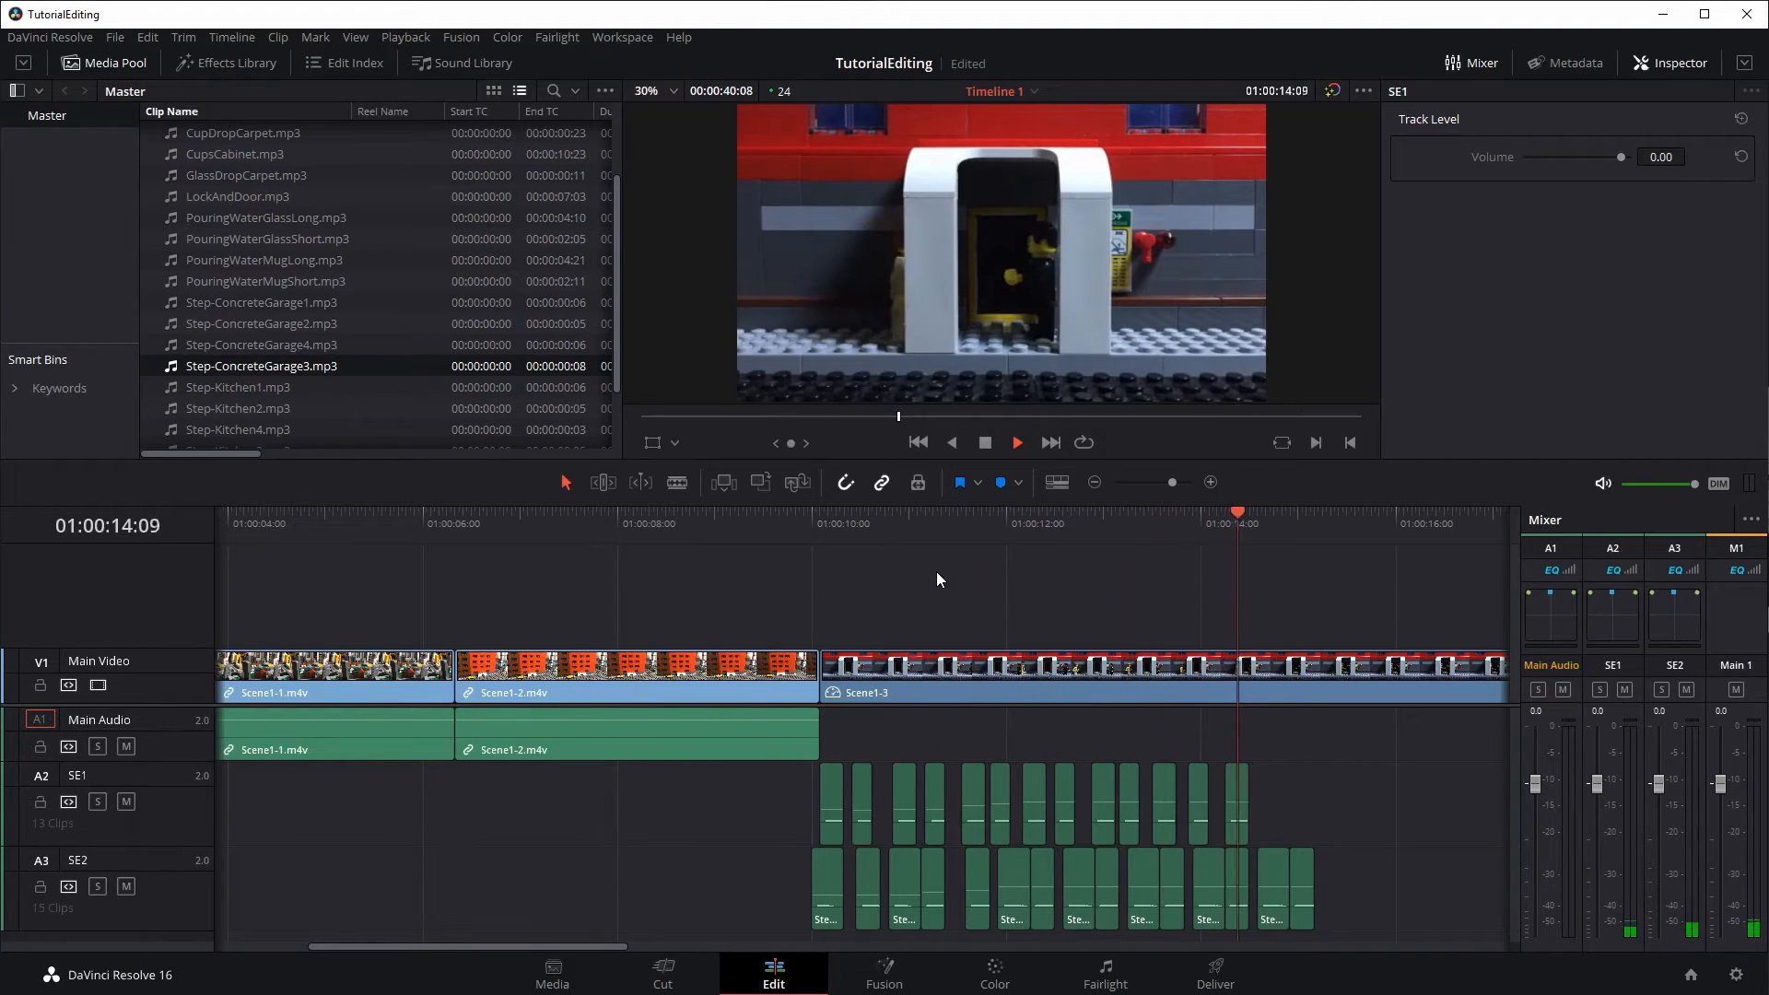
pyautogui.press('space')
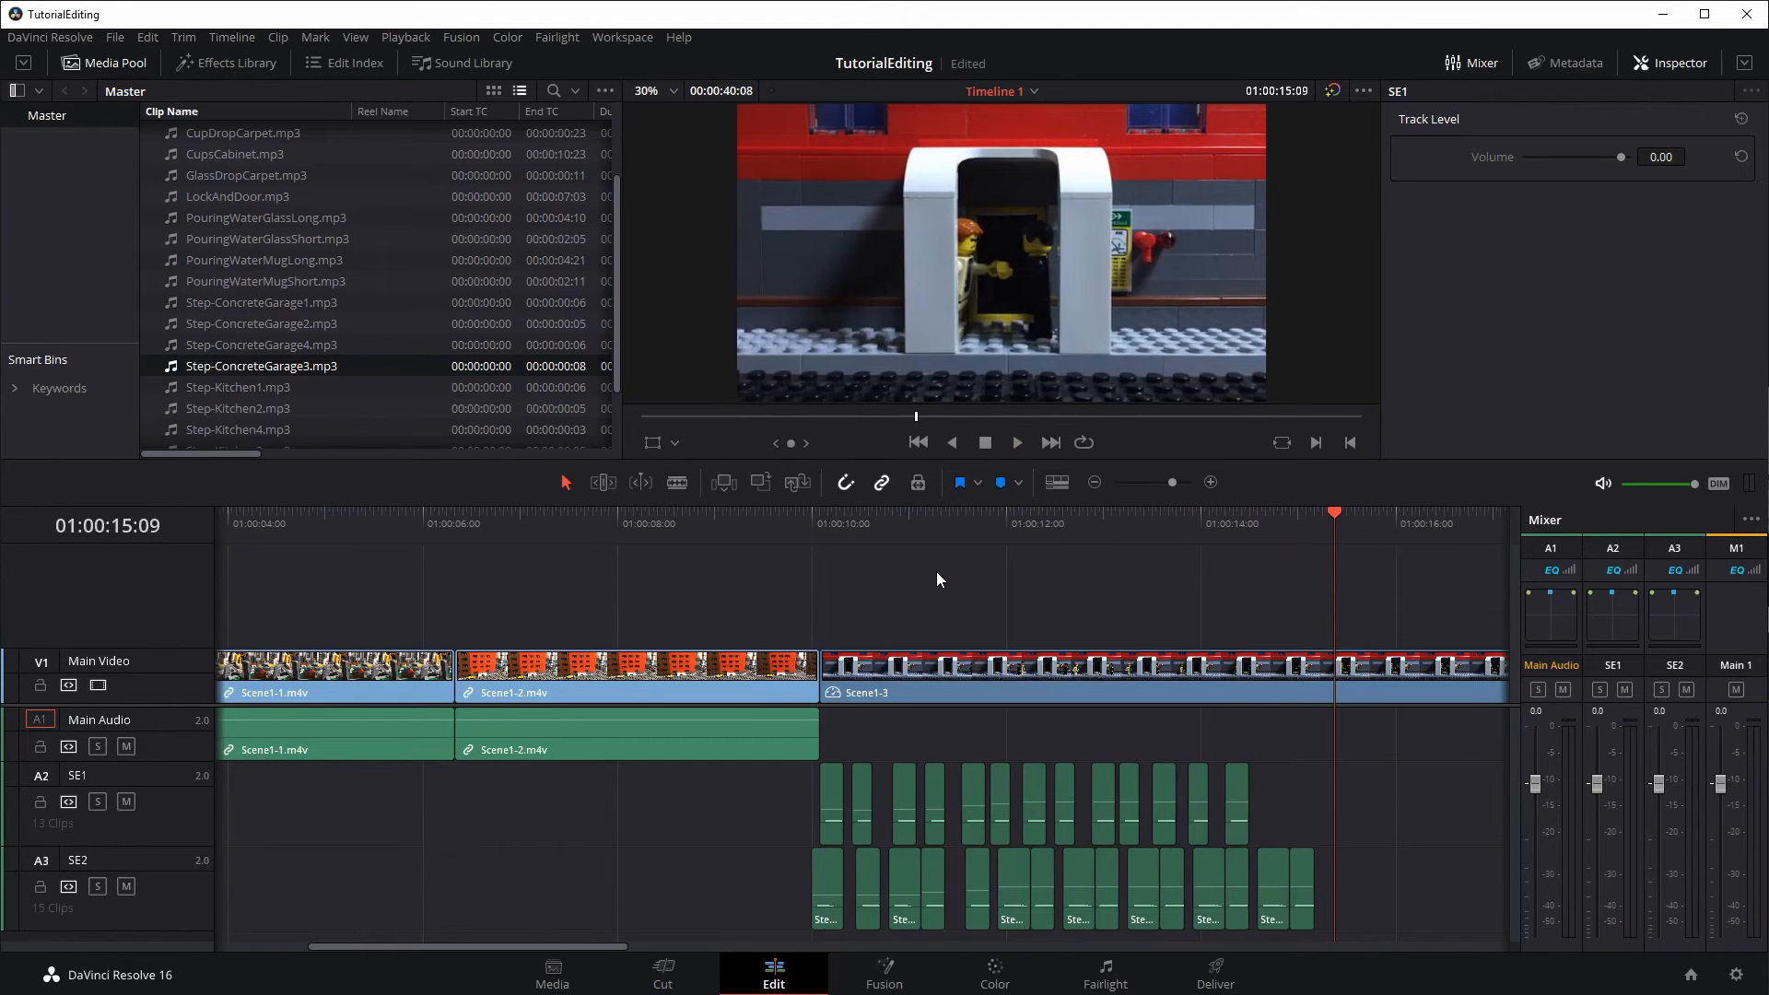
# Mute the SE1 track, play Scene1-3 from just before its start to hear only the SE2 footsteps, and unmute SE1
pyautogui.click(127, 802)
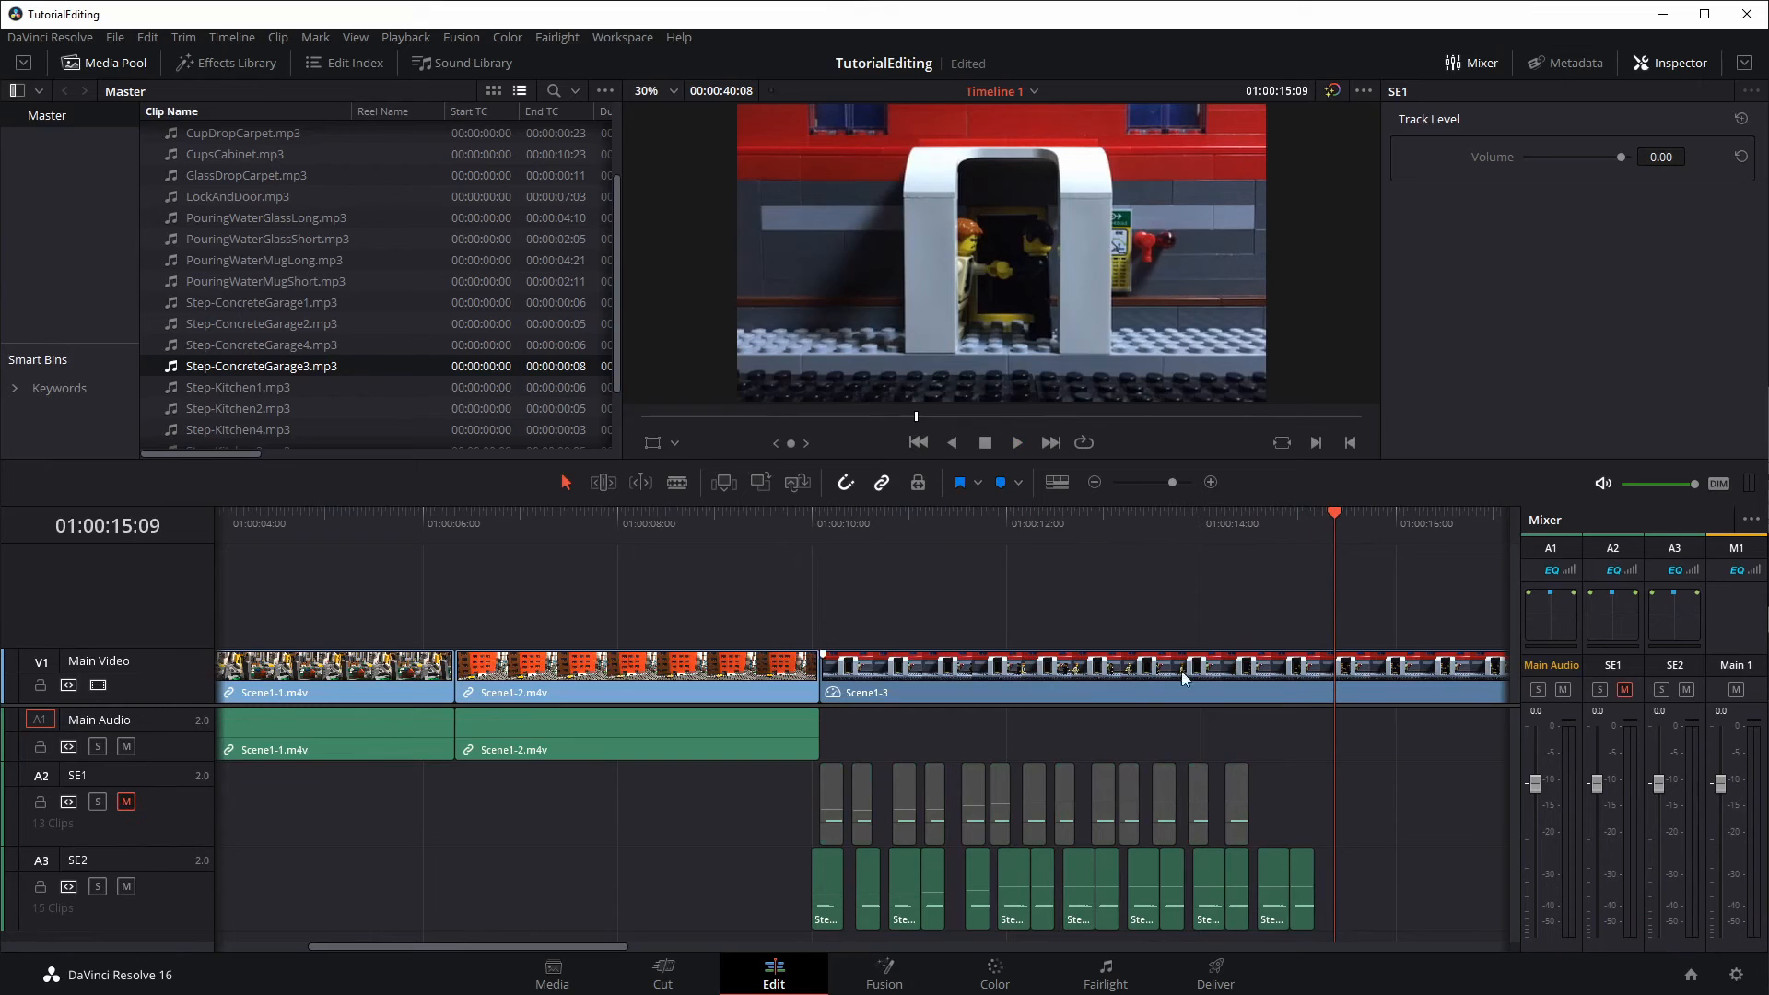
pyautogui.moveTo(1328, 512); pyautogui.dragTo(800, 597)
pyautogui.press('space')
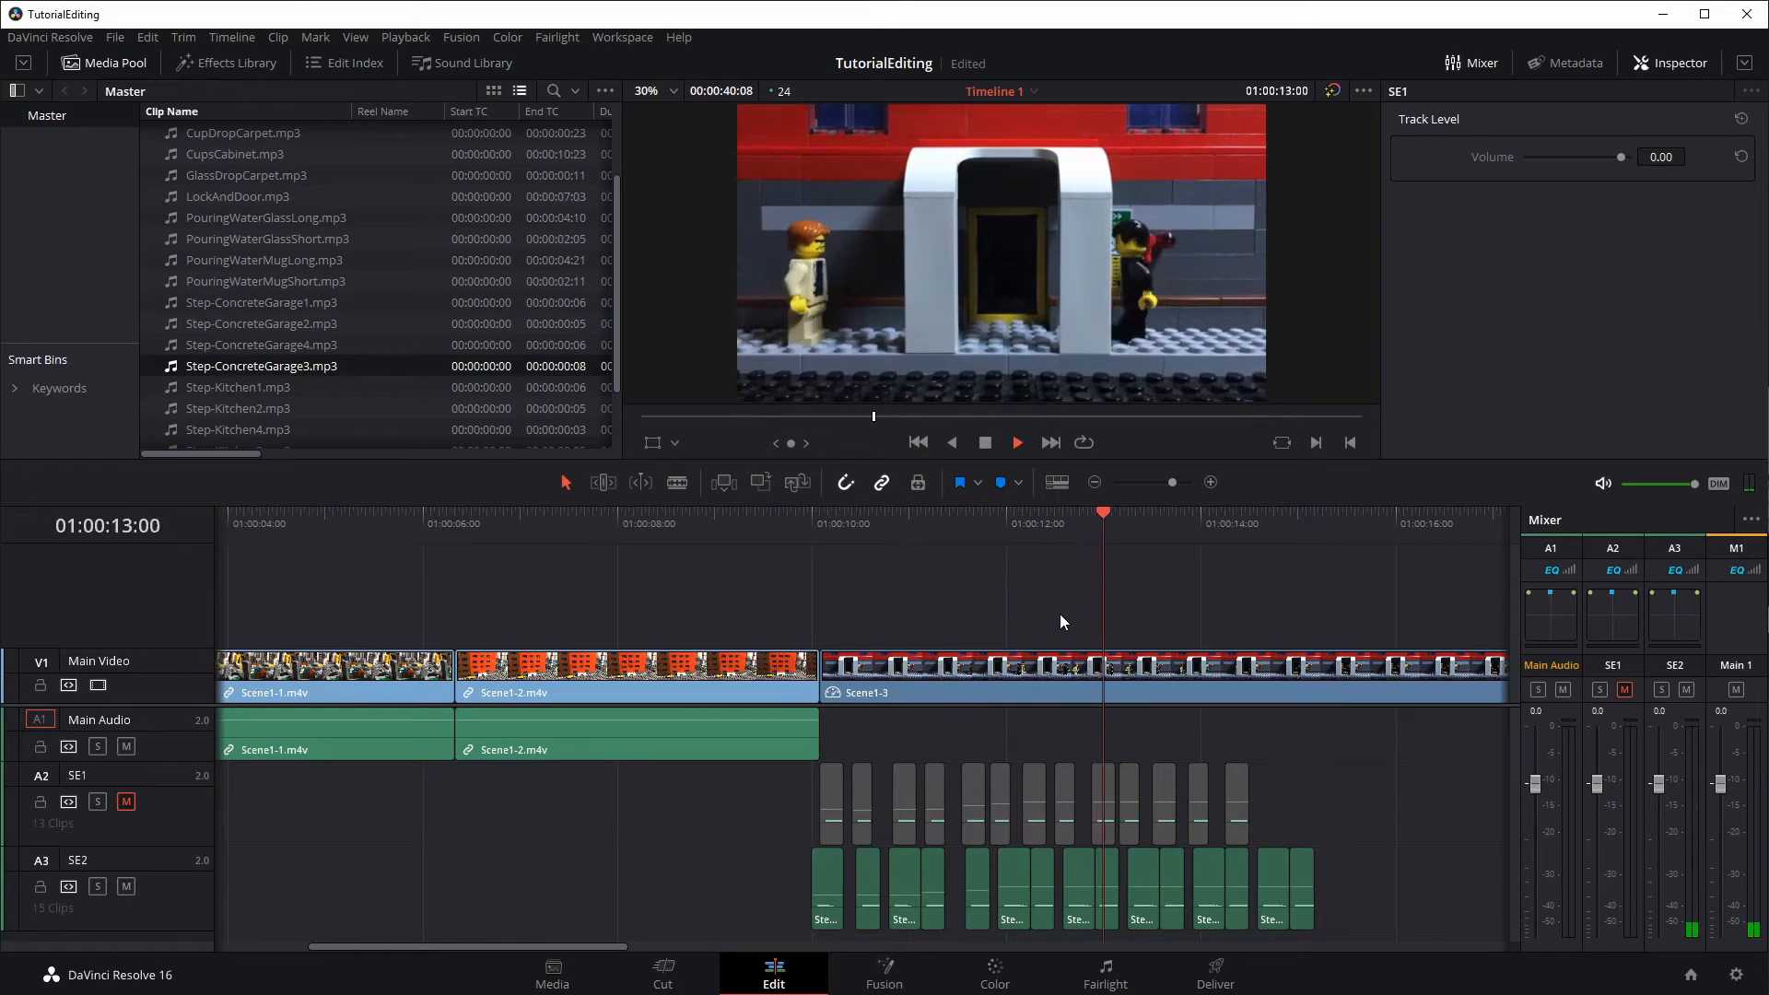
pyautogui.press('space')
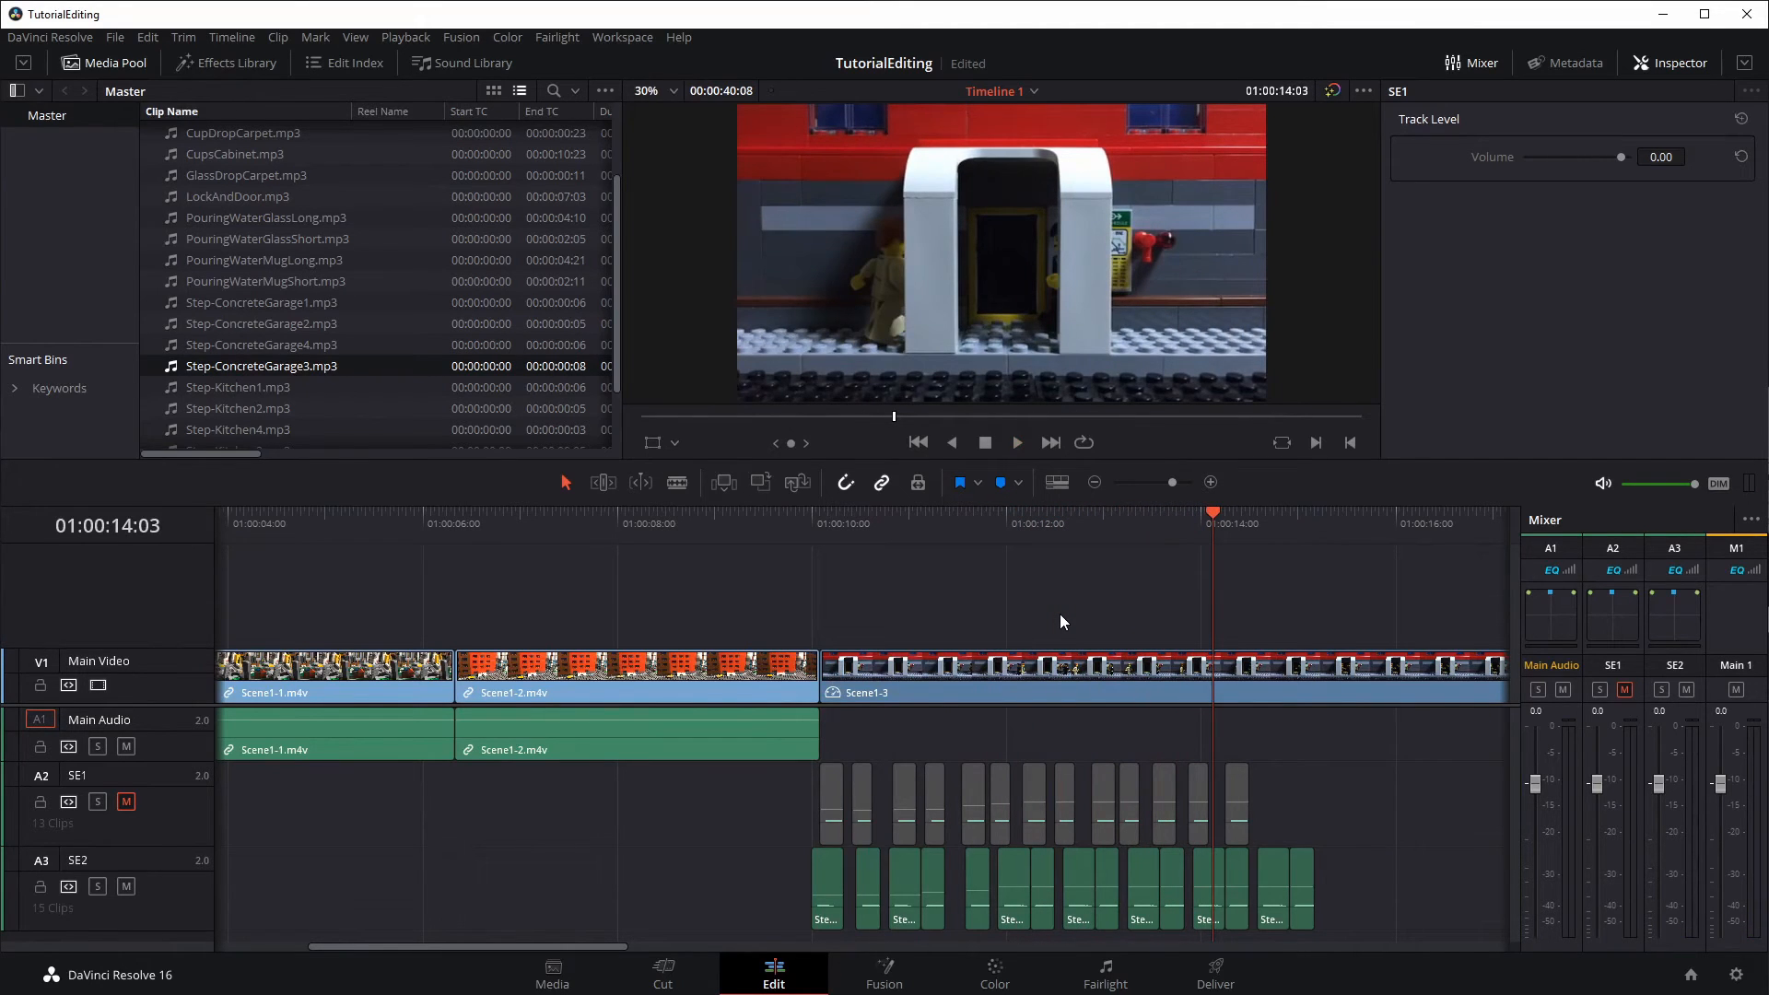
pyautogui.click(127, 802)
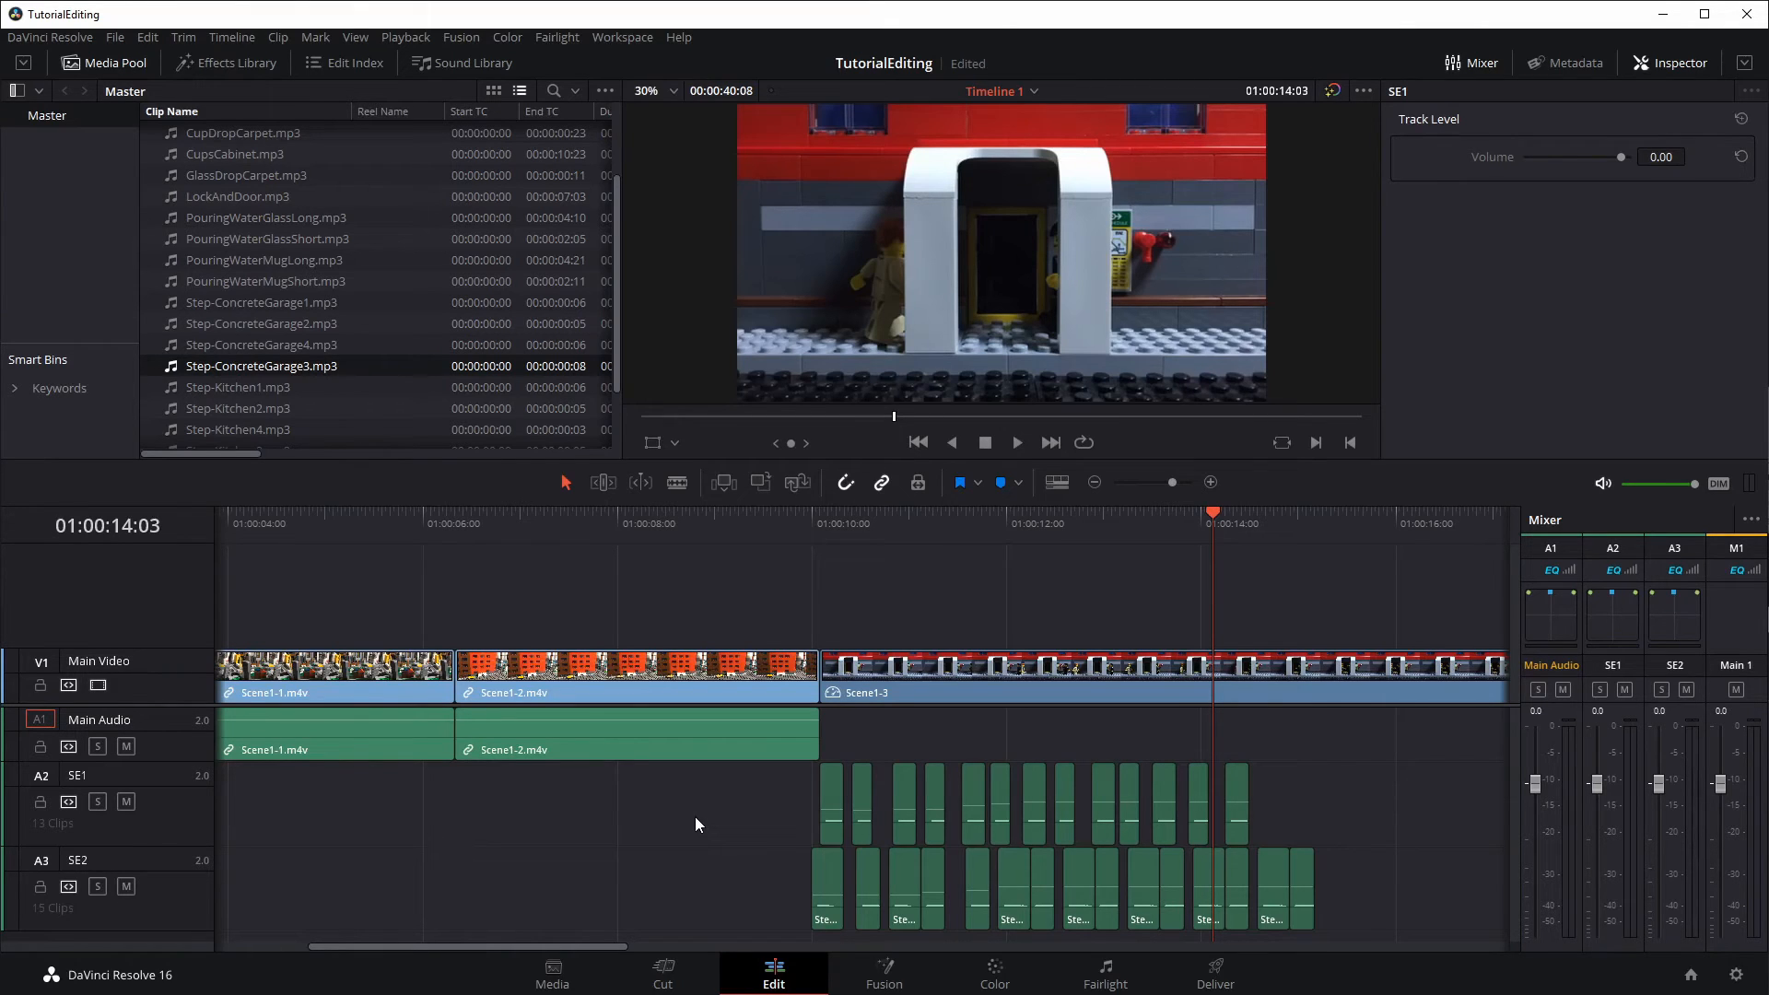
# Replay the opening of Scene1-3 with both footstep tracks audible, stopping at 01:00:11:00
pyautogui.moveTo(1212, 508); pyautogui.dragTo(796, 557)
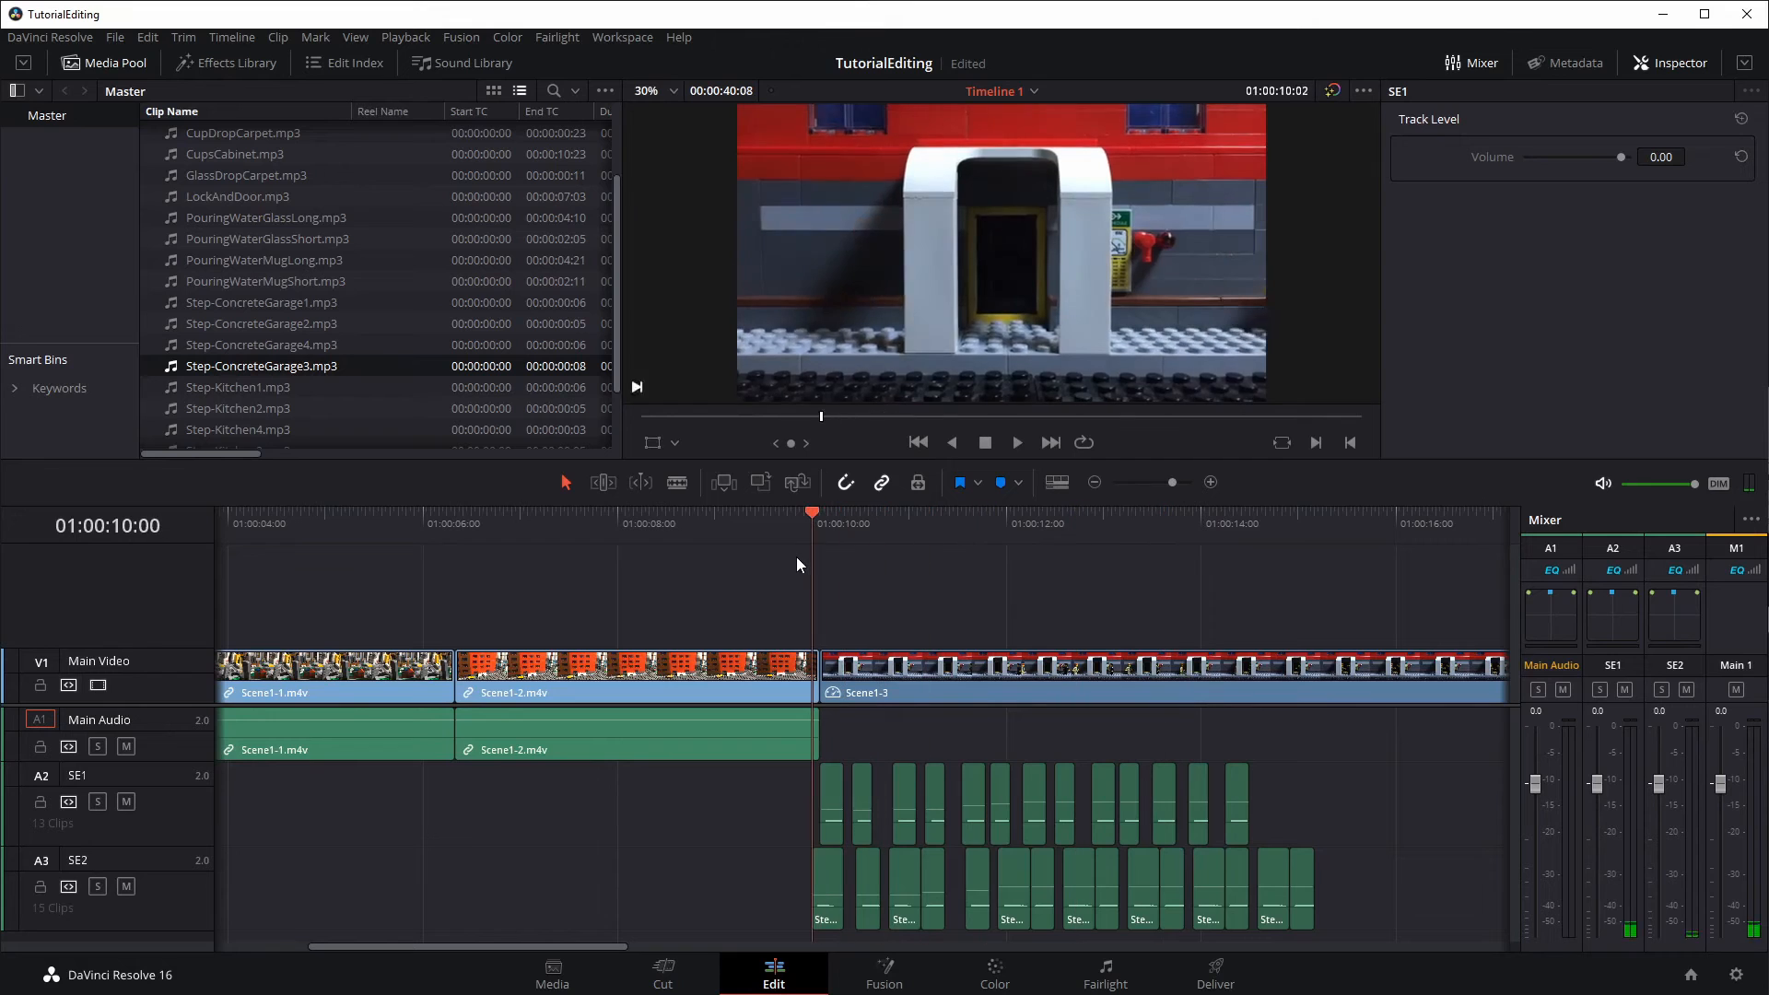
pyautogui.press('space')
pyautogui.press('space')
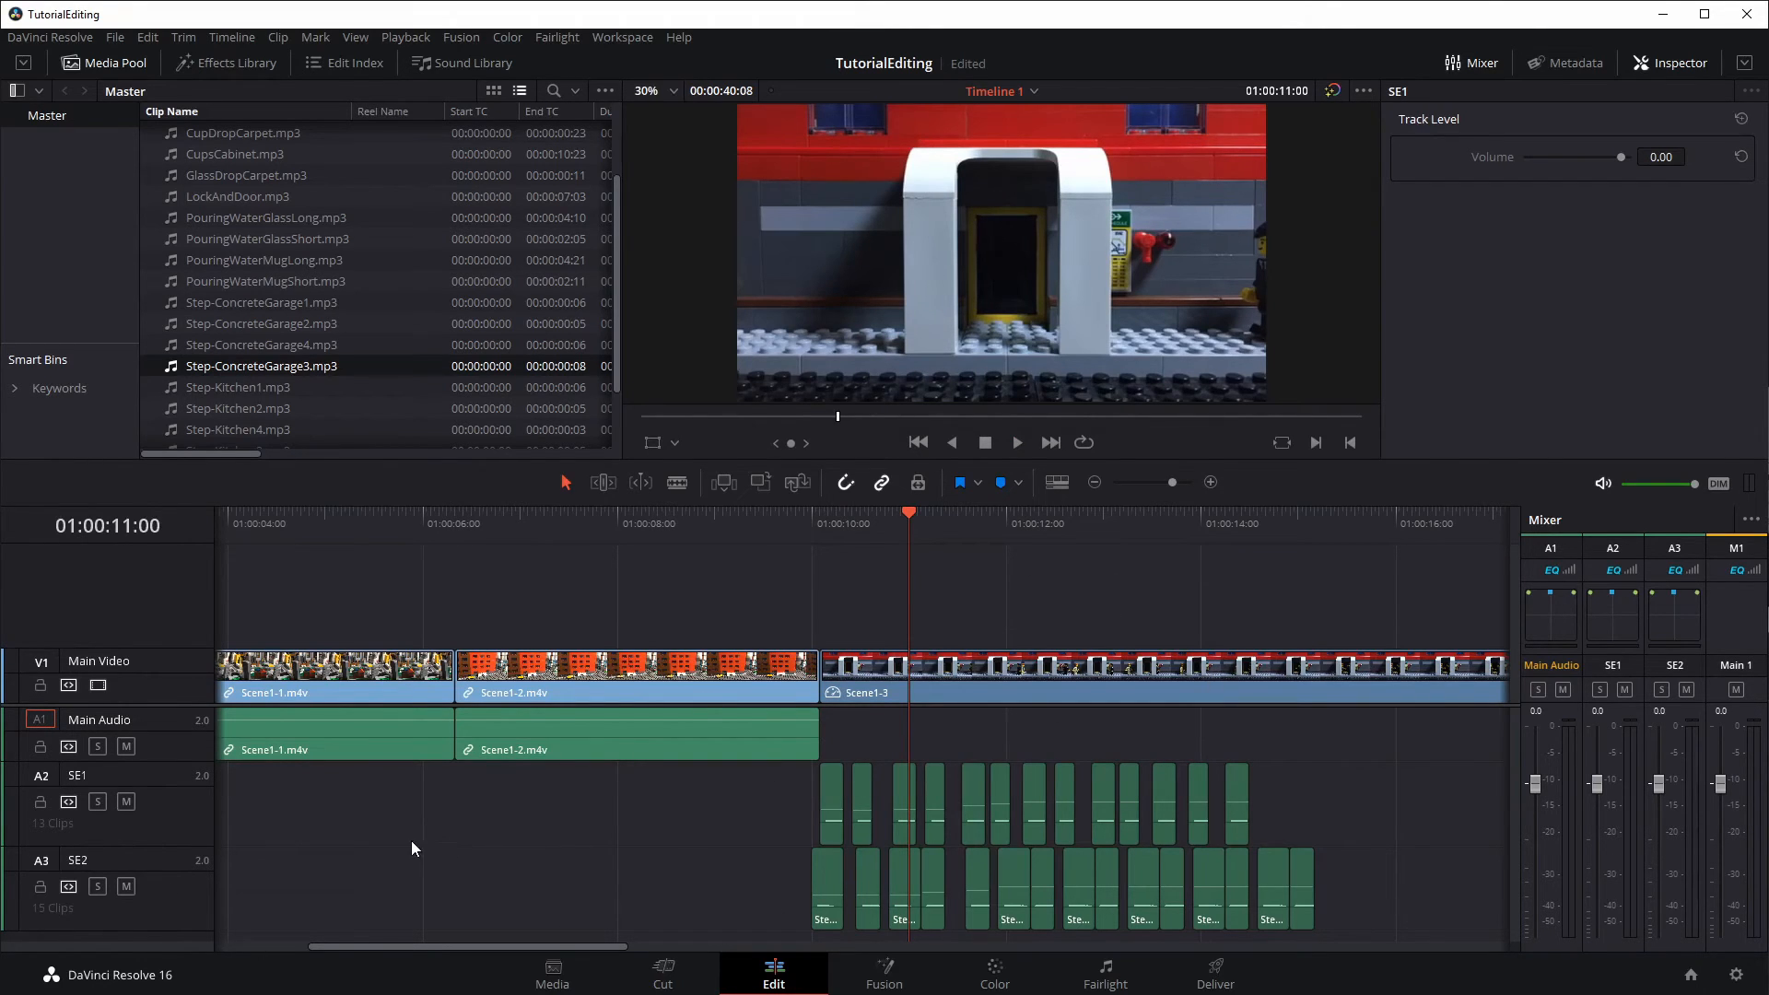
# Add a new stereo audio track below SE2
pyautogui.rightClick(181, 934)
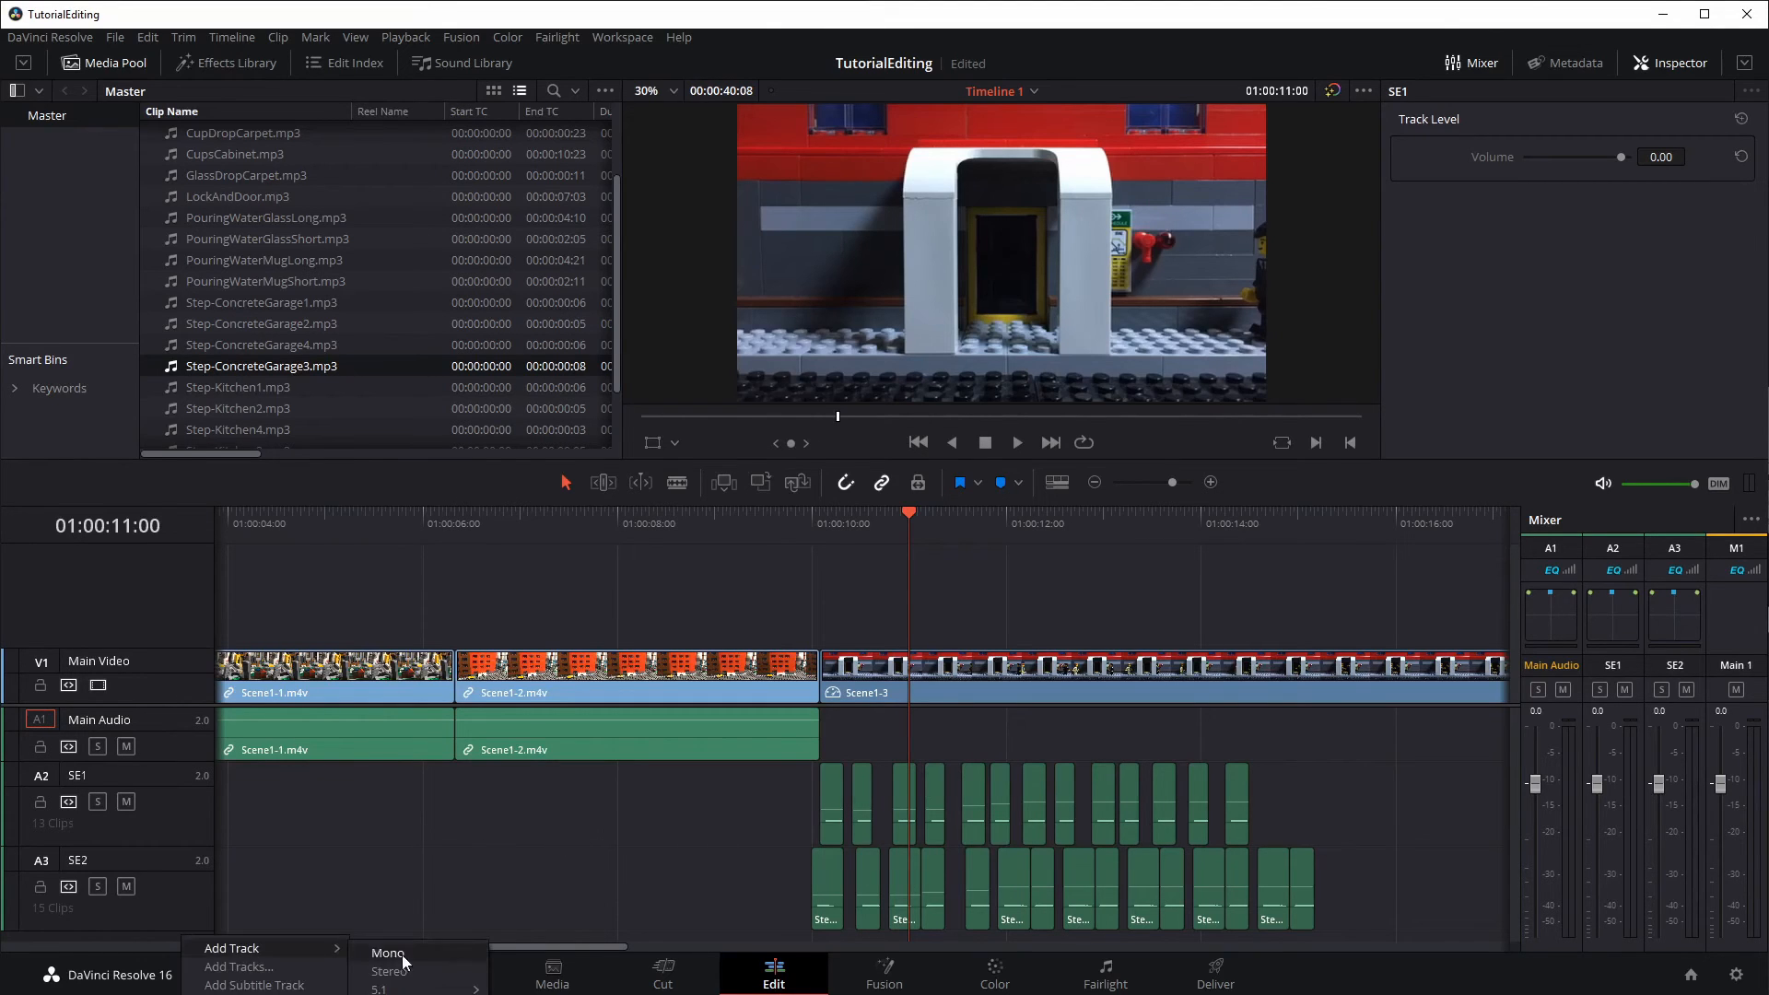
pyautogui.click(405, 977)
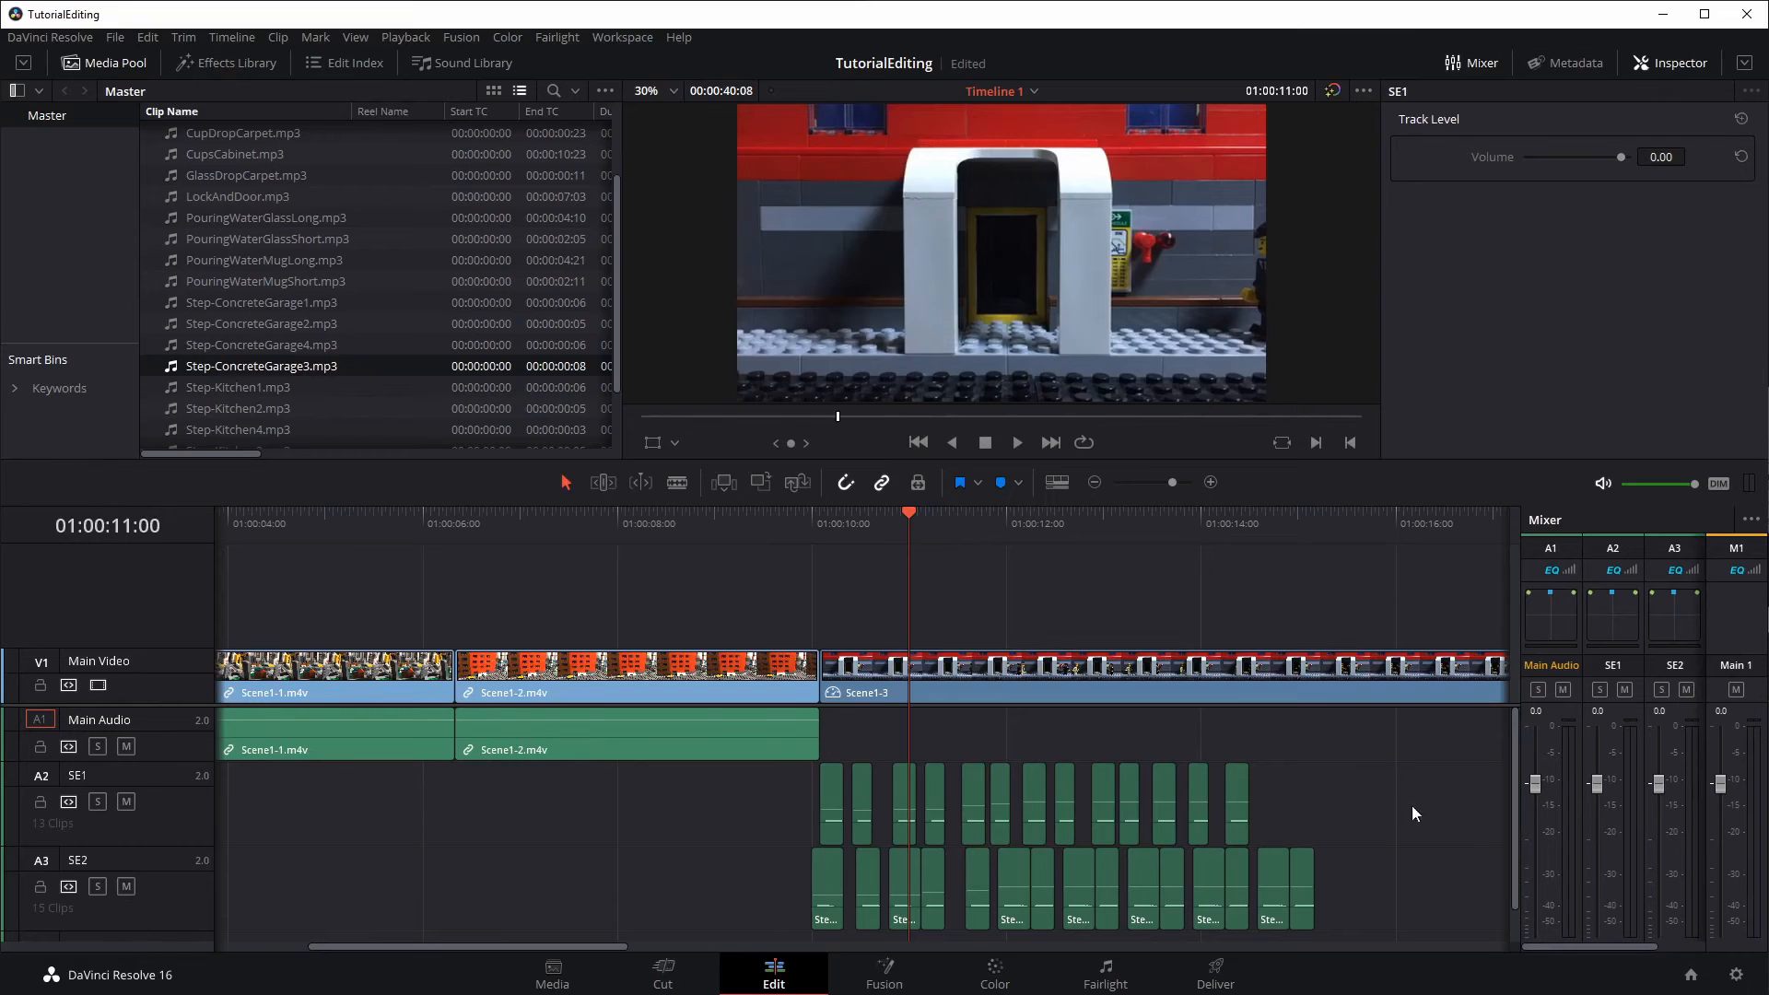
pyautogui.scroll(-1, 1512, 789)
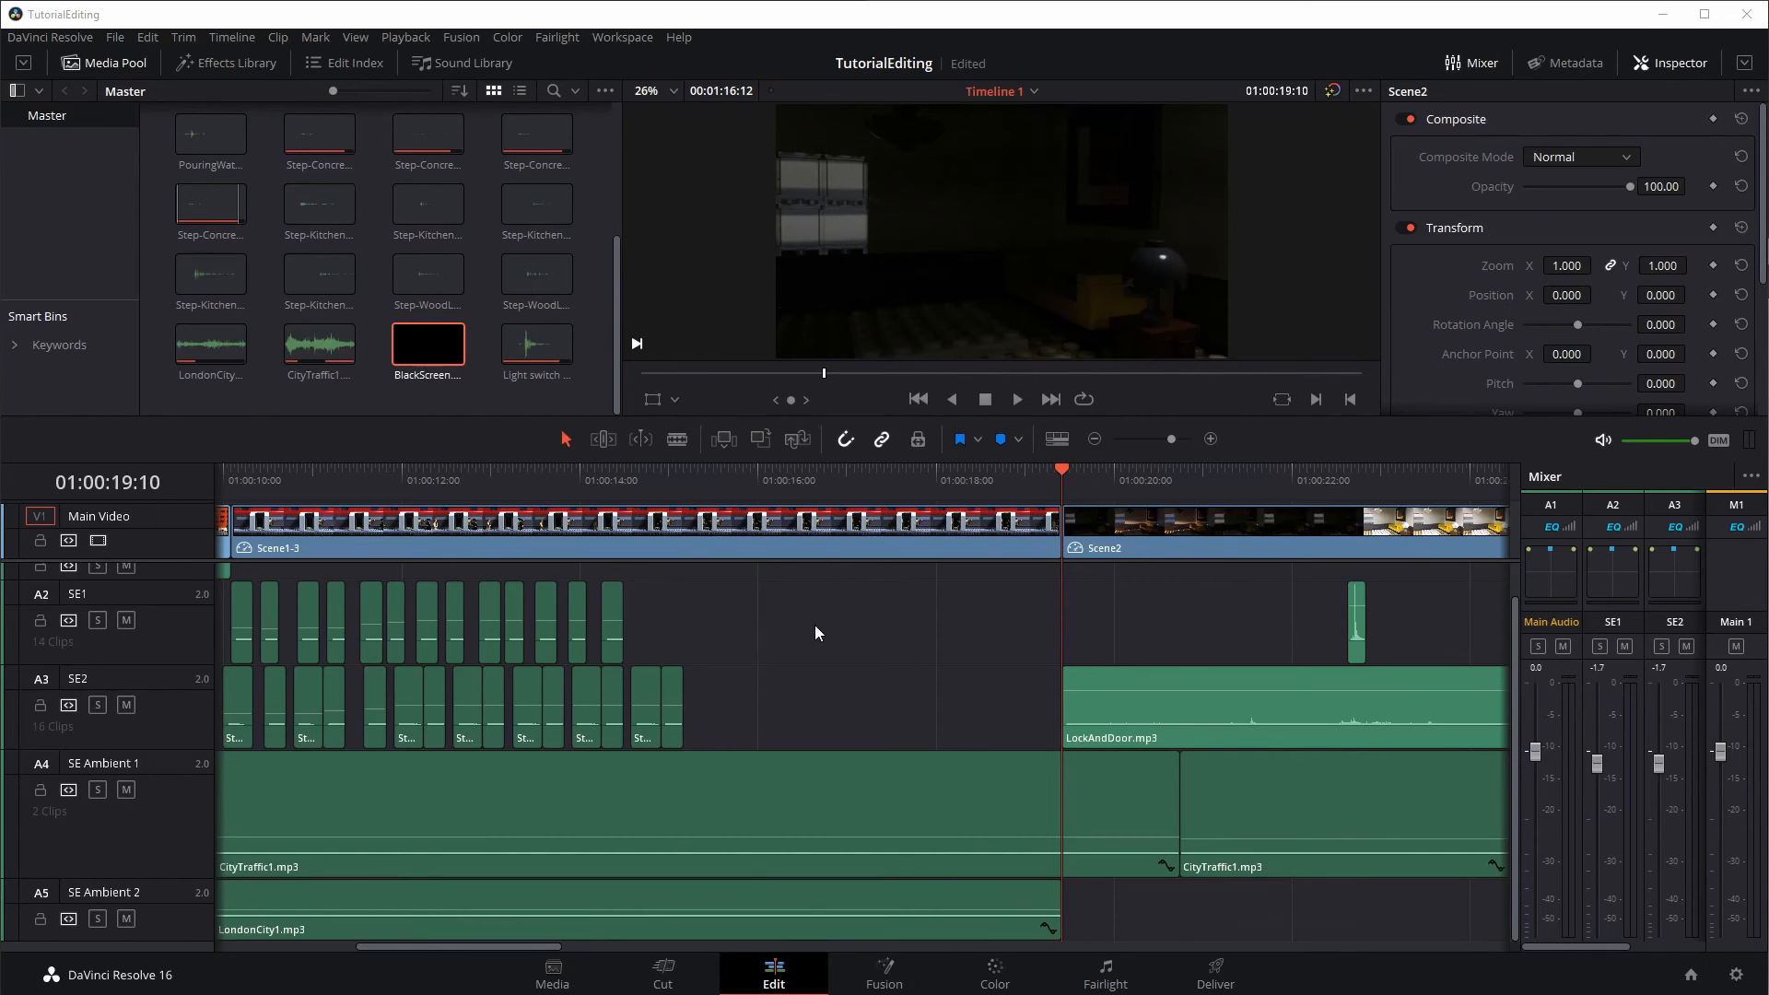
# Try inserting BlackScreen.png between Scene1-3 and Scene2 at 01:00:19:10 with the ambient tracks unlocked, and undo the insertion
pyautogui.hotkey('ctrl', '-')
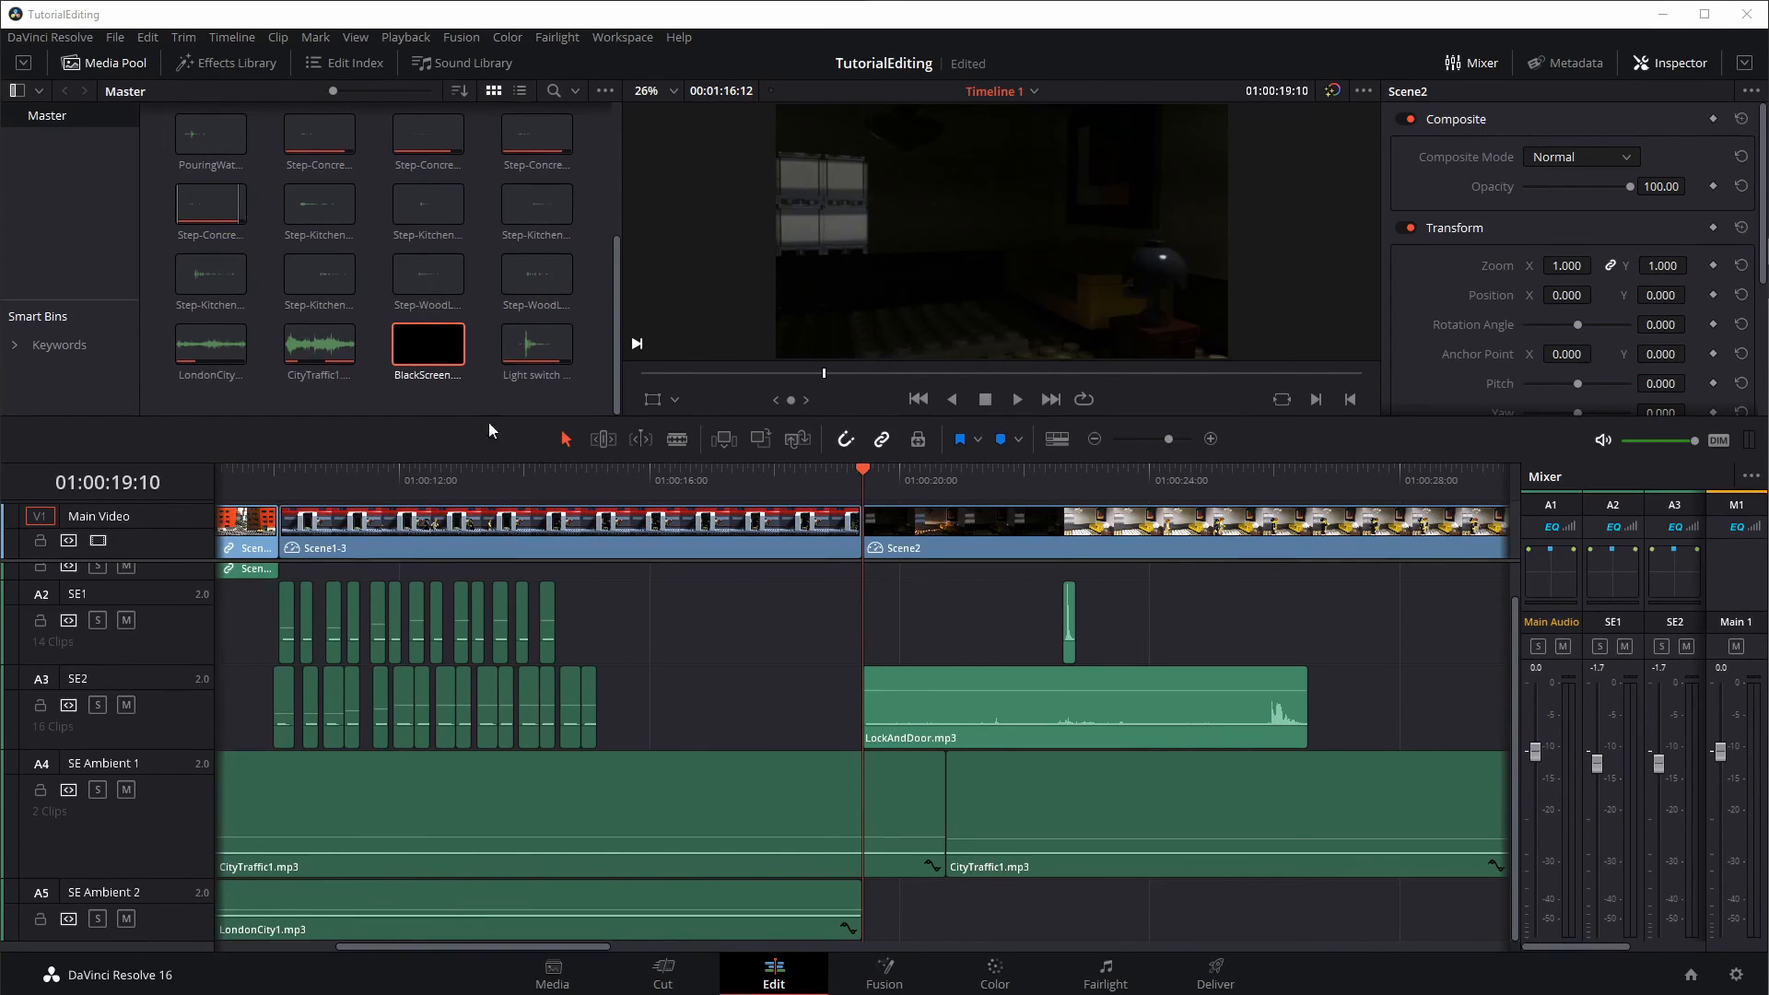
pyautogui.rightClick(417, 347)
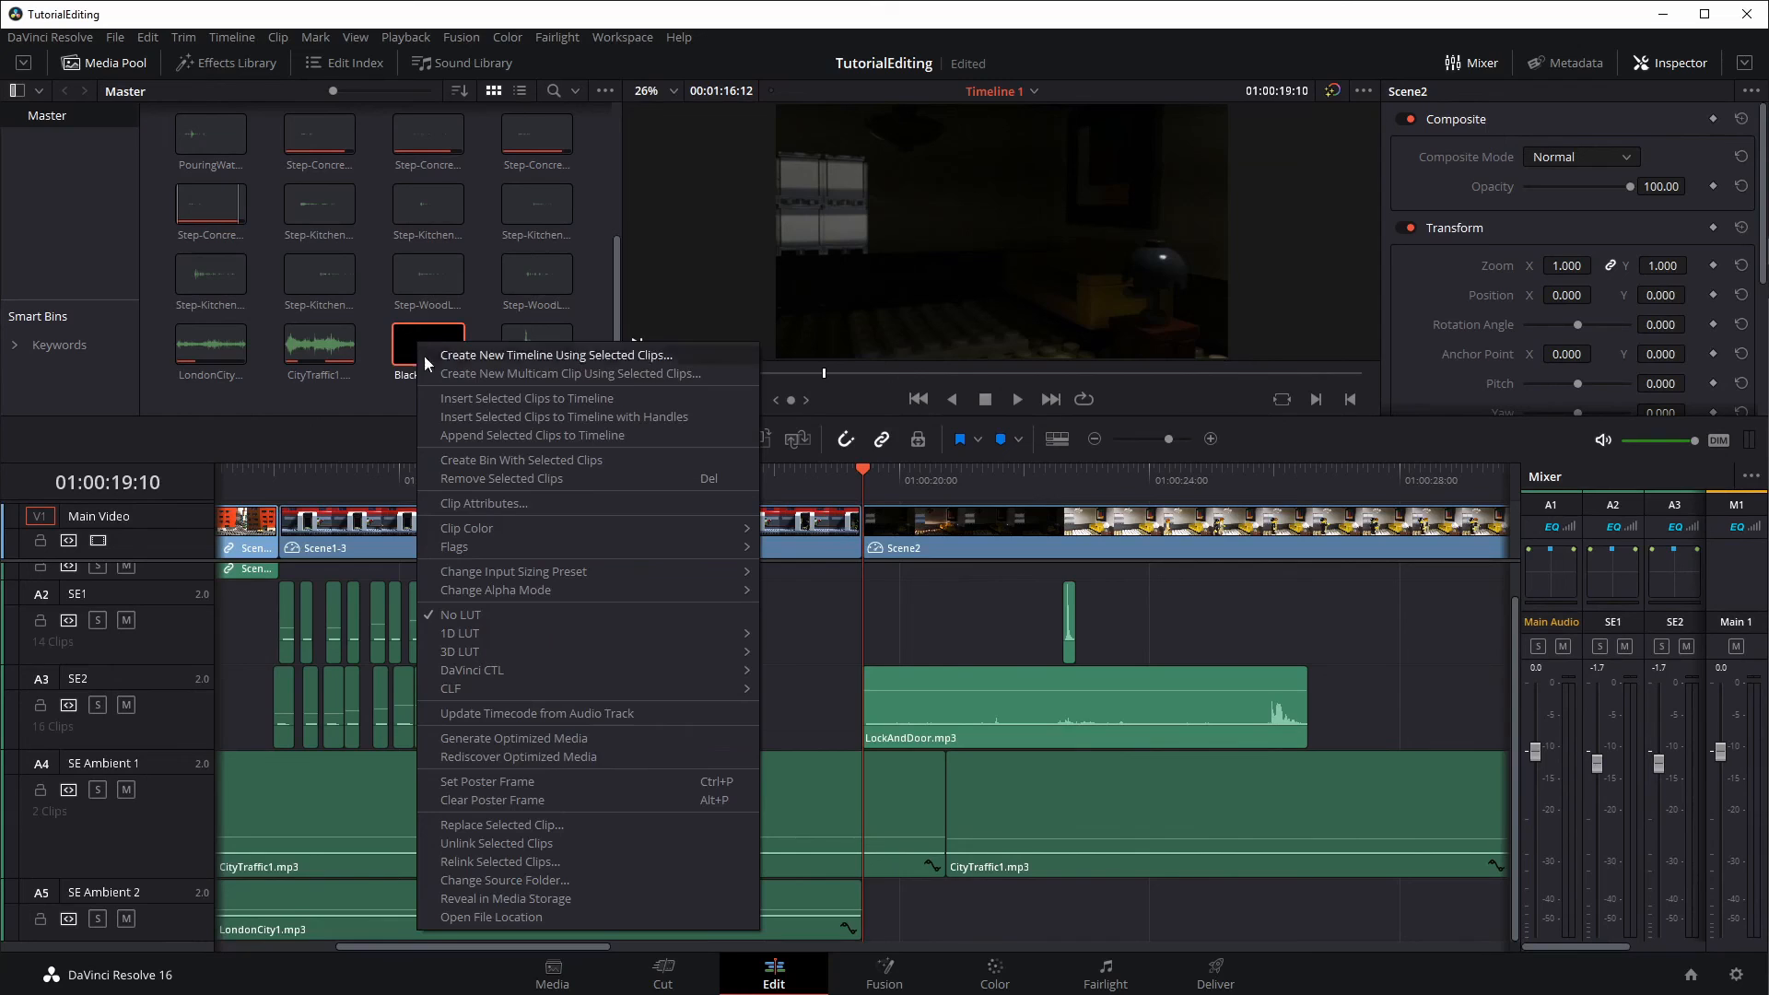
pyautogui.click(553, 398)
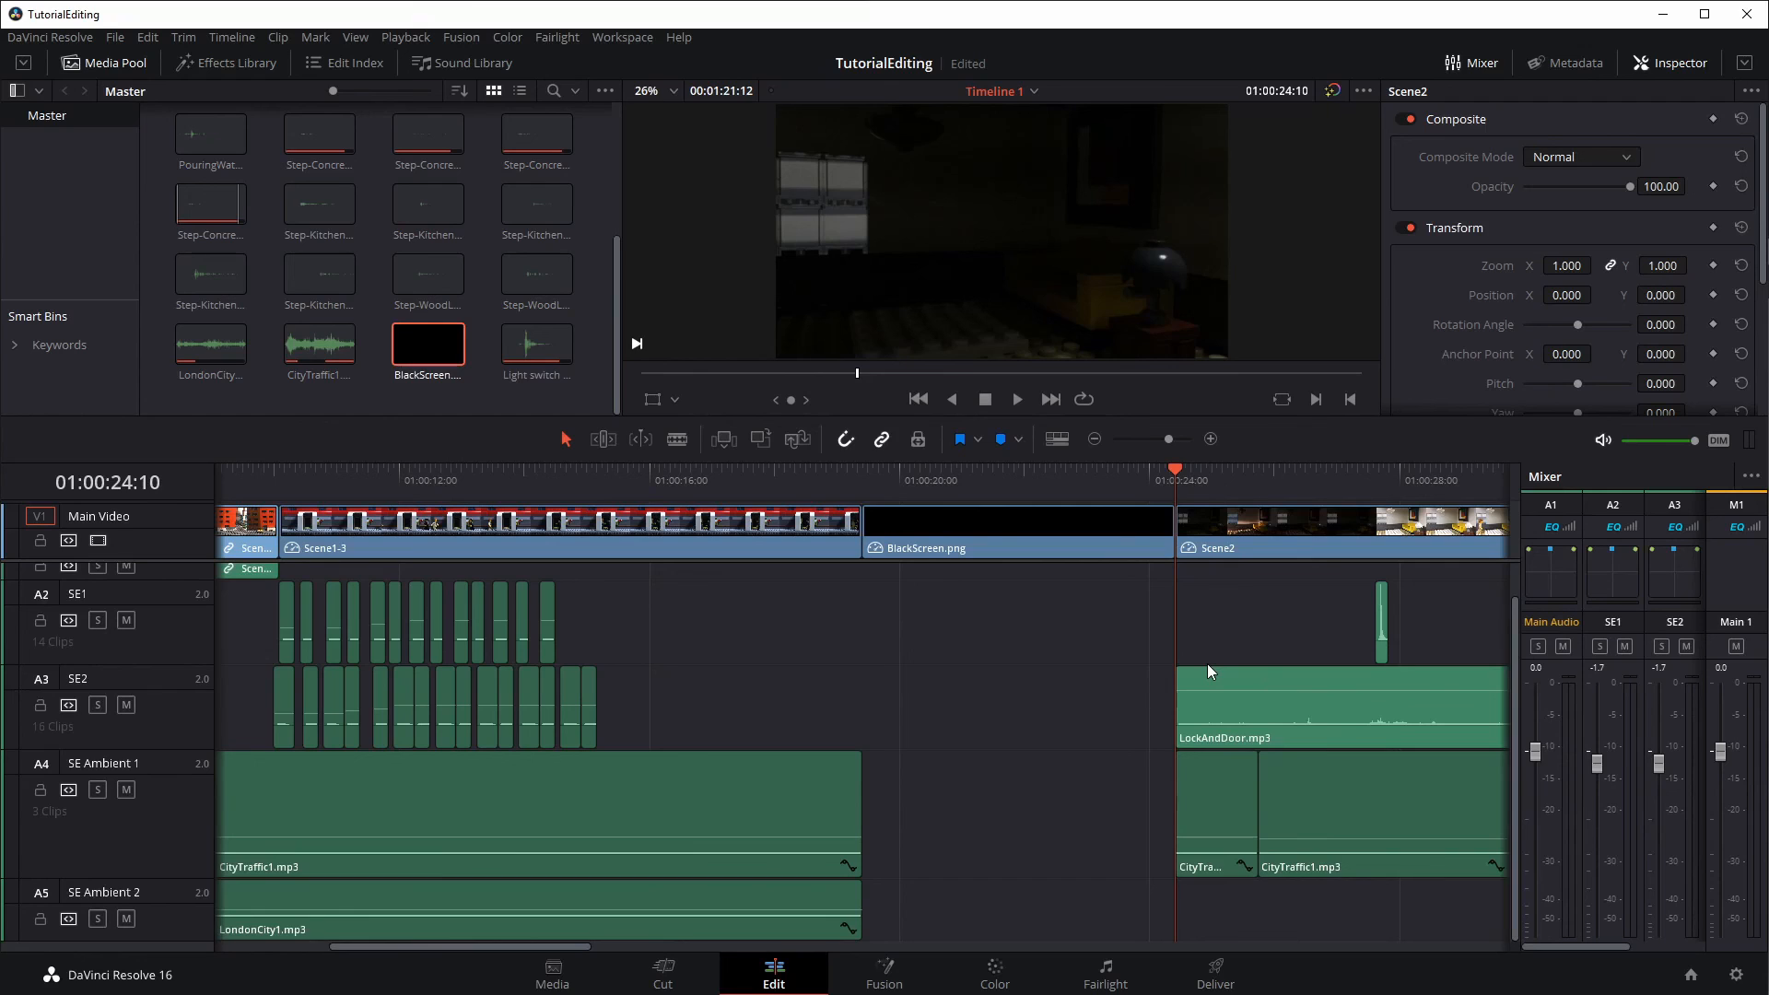
pyautogui.press('Delete')
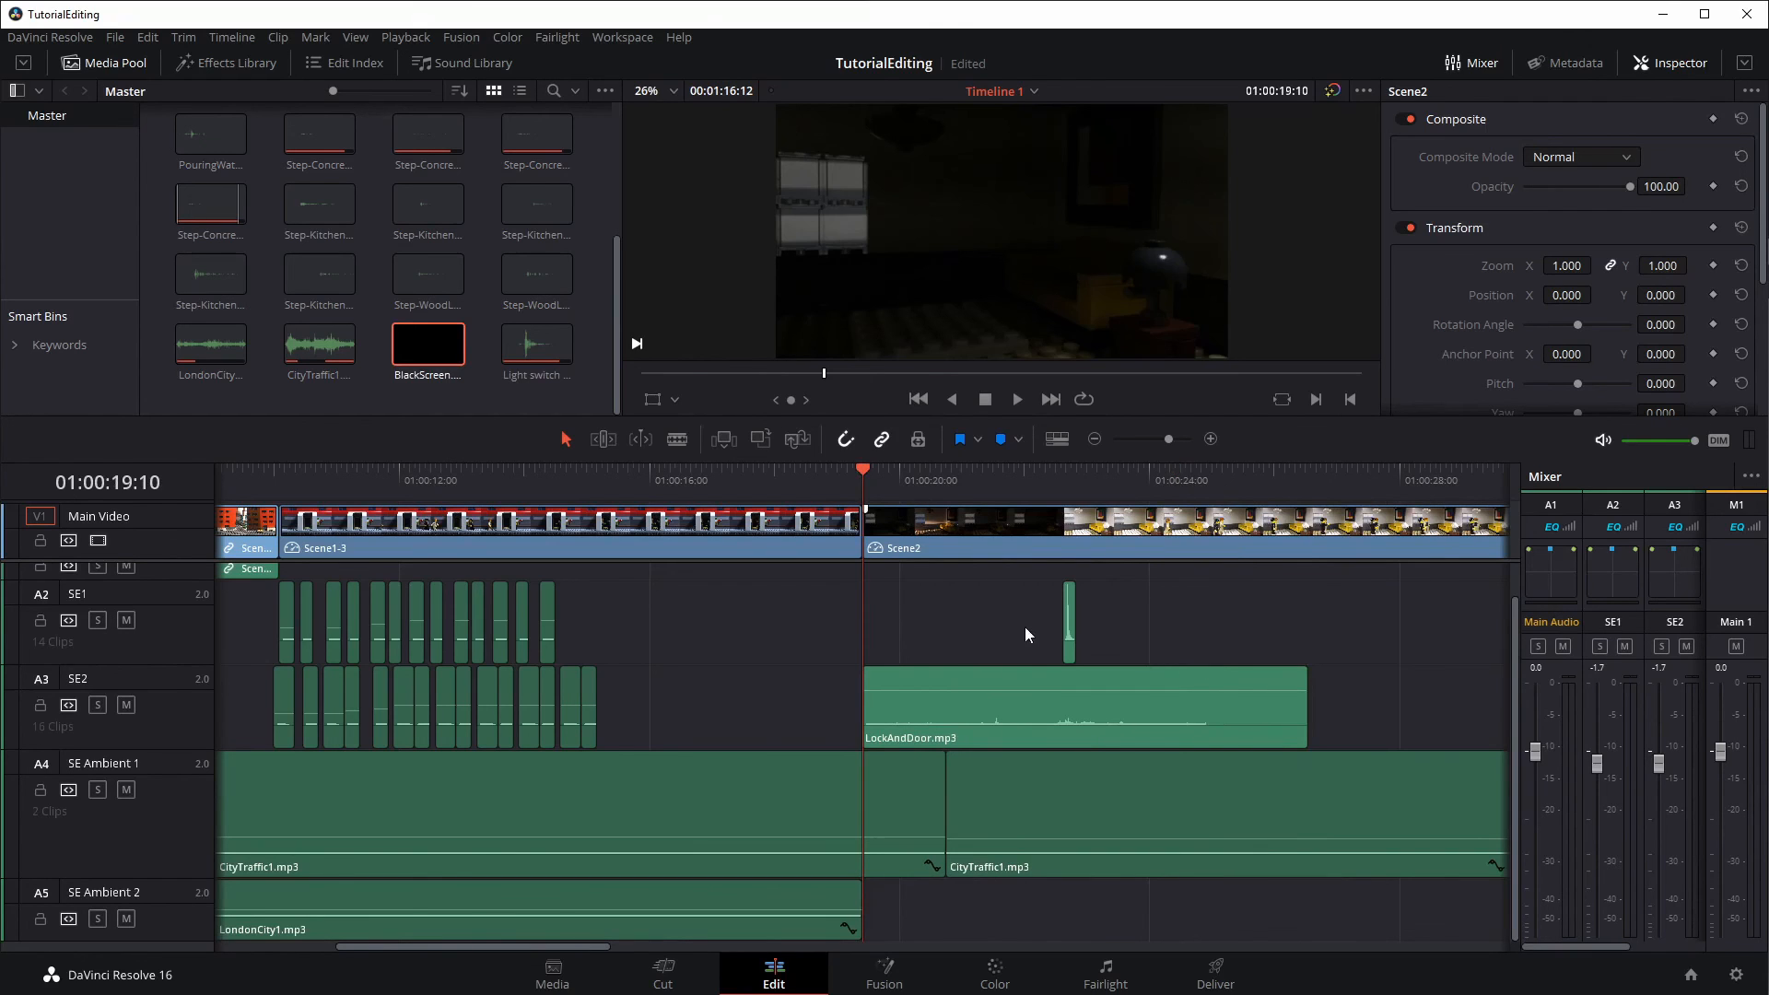
# Lock the SE Ambient 1 and SE Ambient 2 tracks and insert BlackScreen.png between Scene1-3 and Scene2 at 01:00:19:10
pyautogui.click(40, 790)
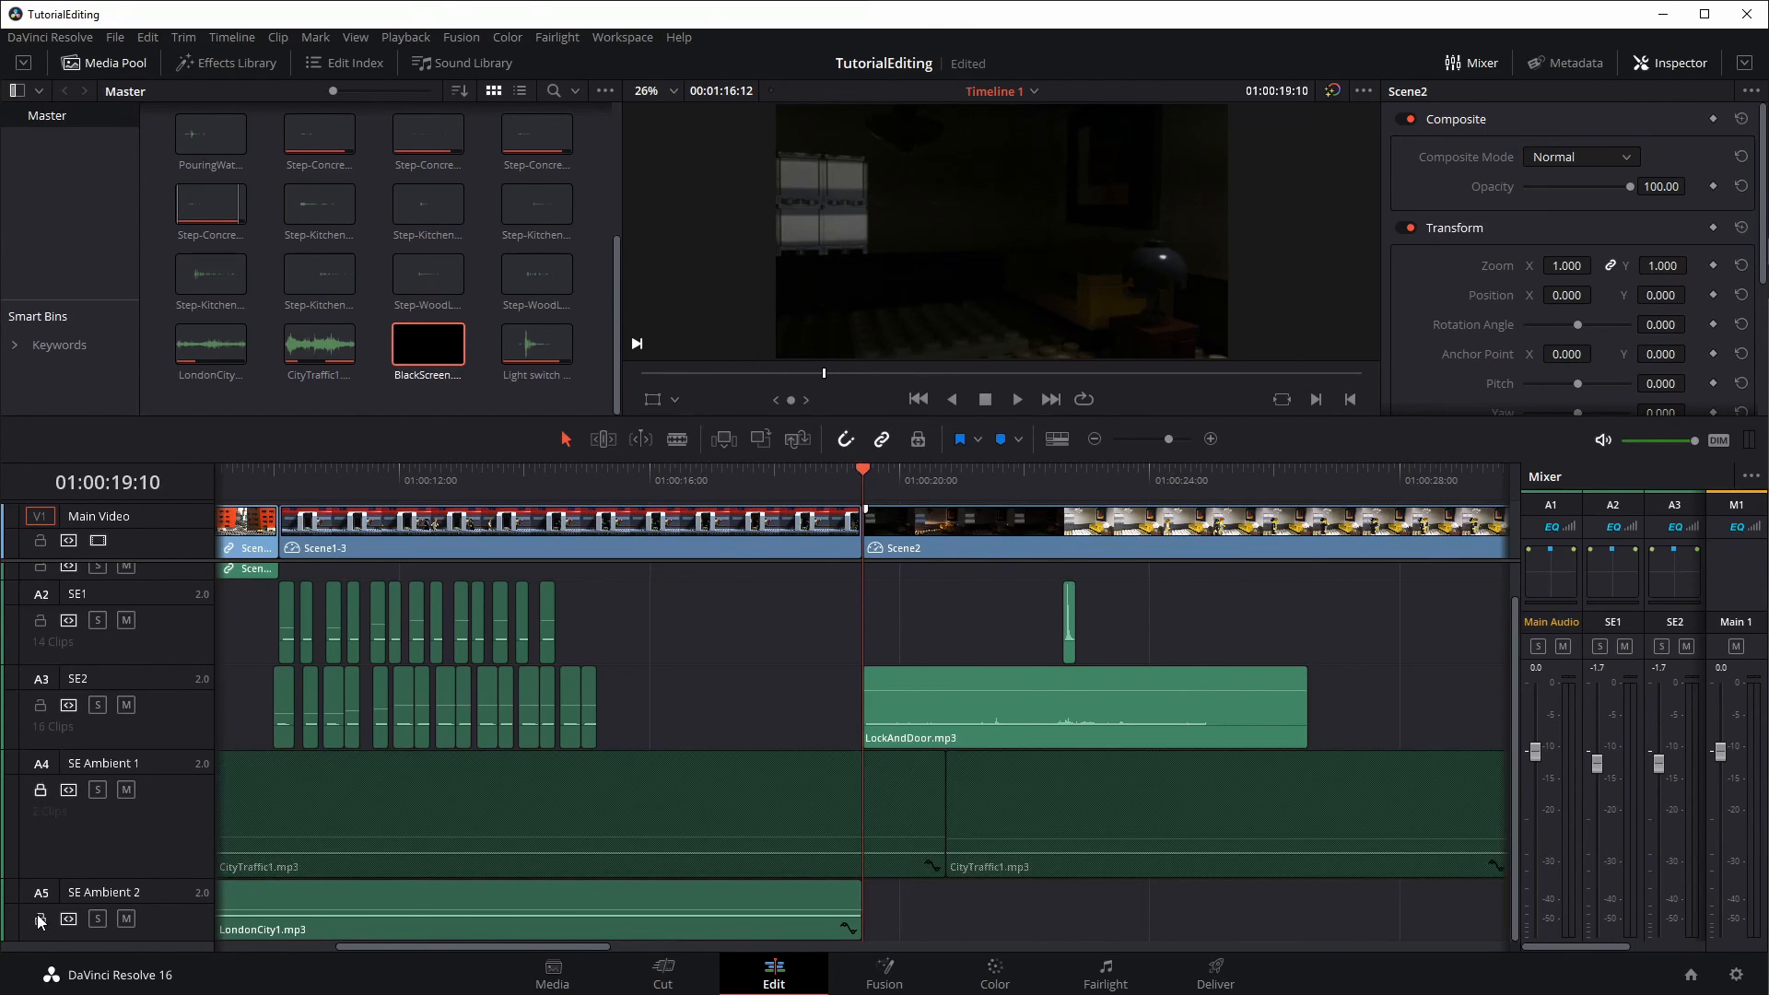
pyautogui.click(39, 918)
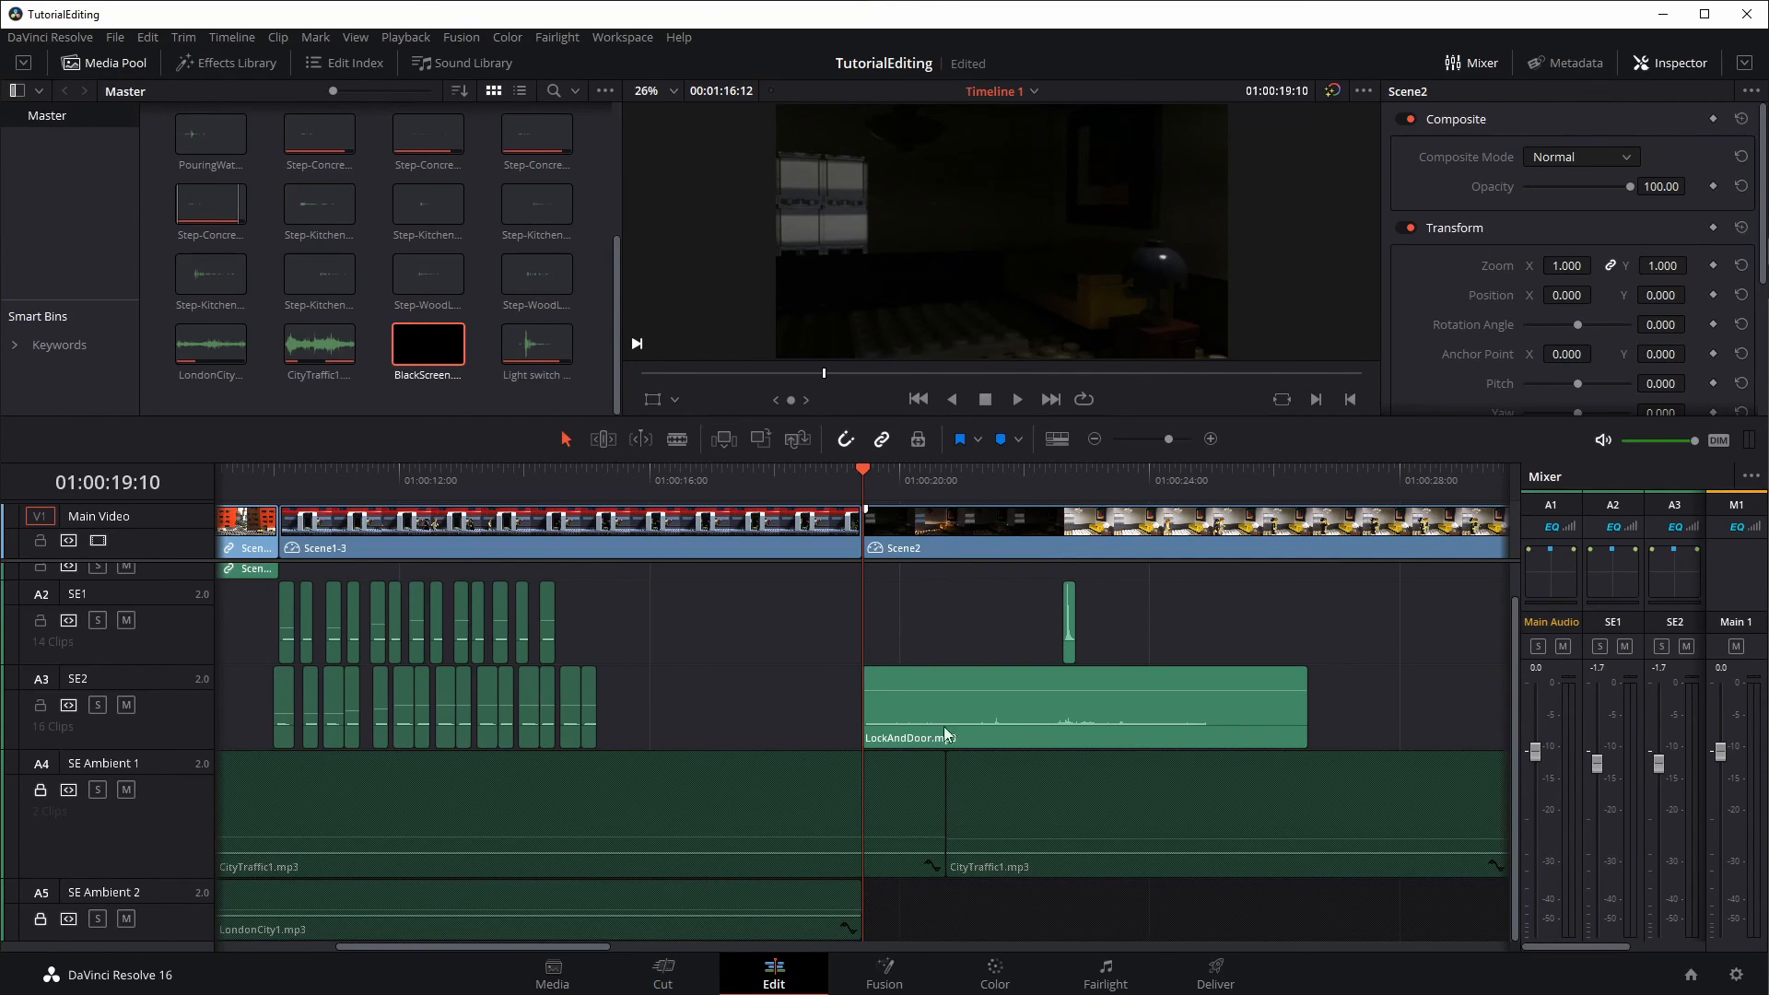
pyautogui.rightClick(435, 345)
pyautogui.click(477, 400)
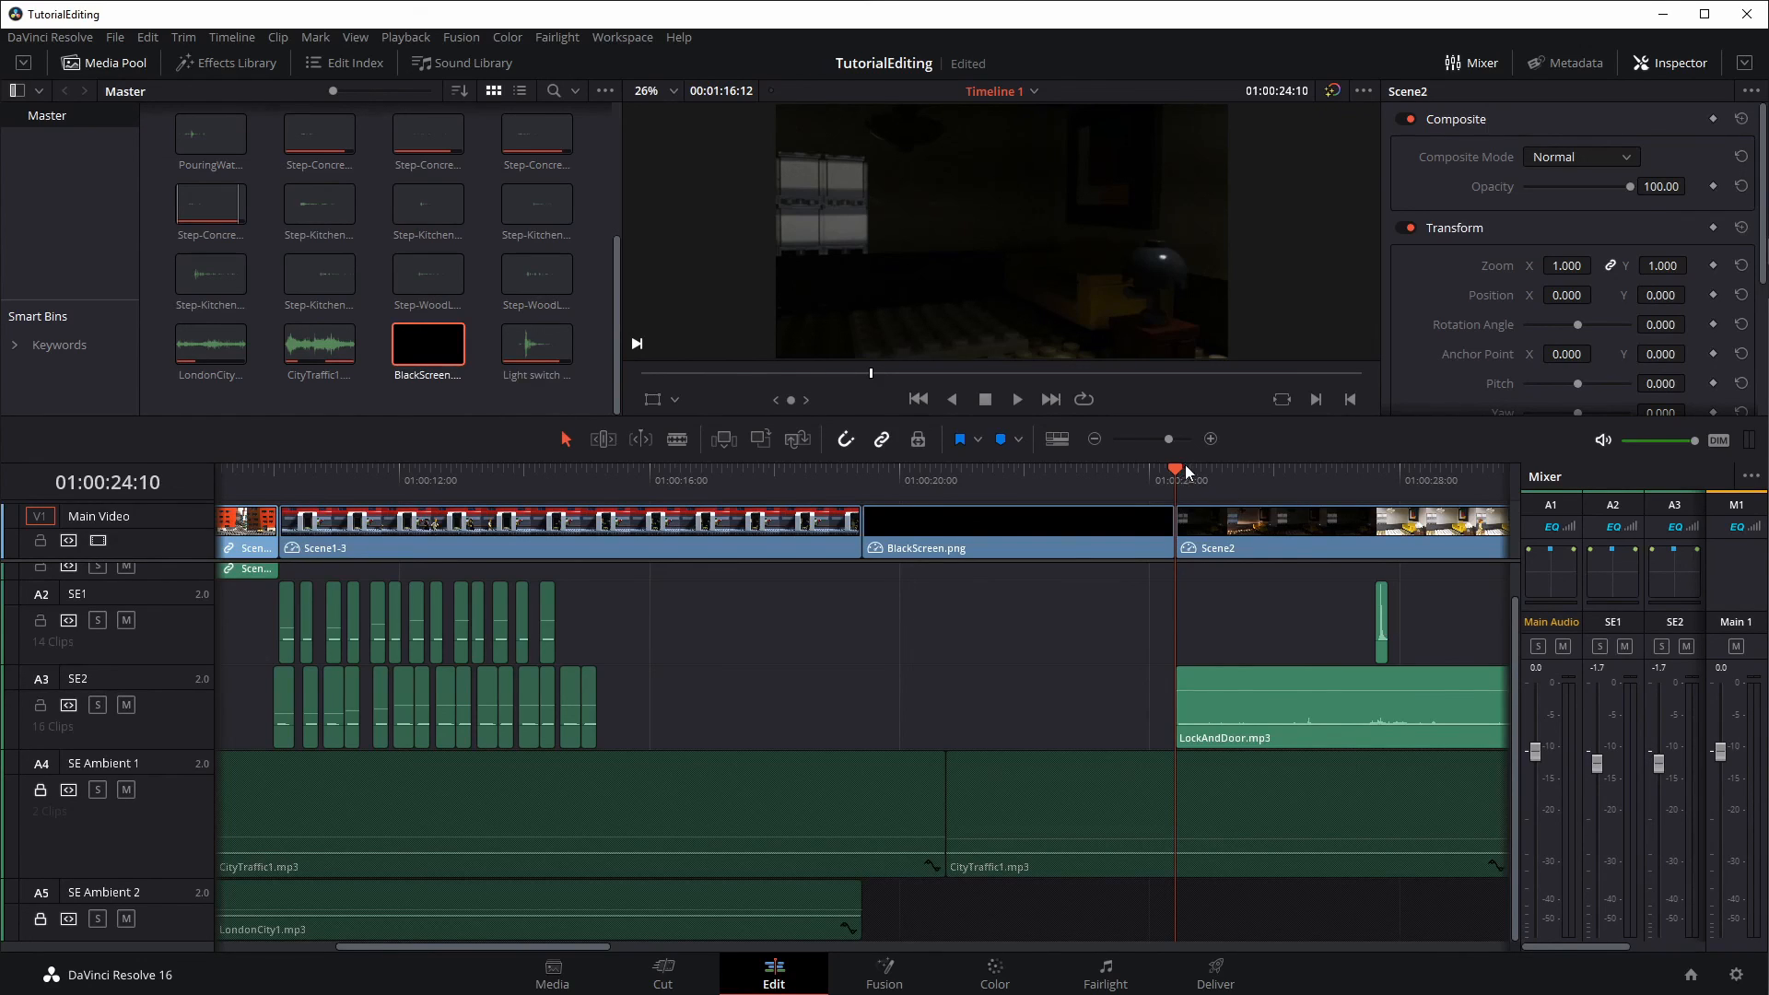
# Play from 01:00:18:15 through the inserted black screen into Scene2 to check the transition and ambient sound
pyautogui.moveTo(1176, 468); pyautogui.dragTo(813, 494)
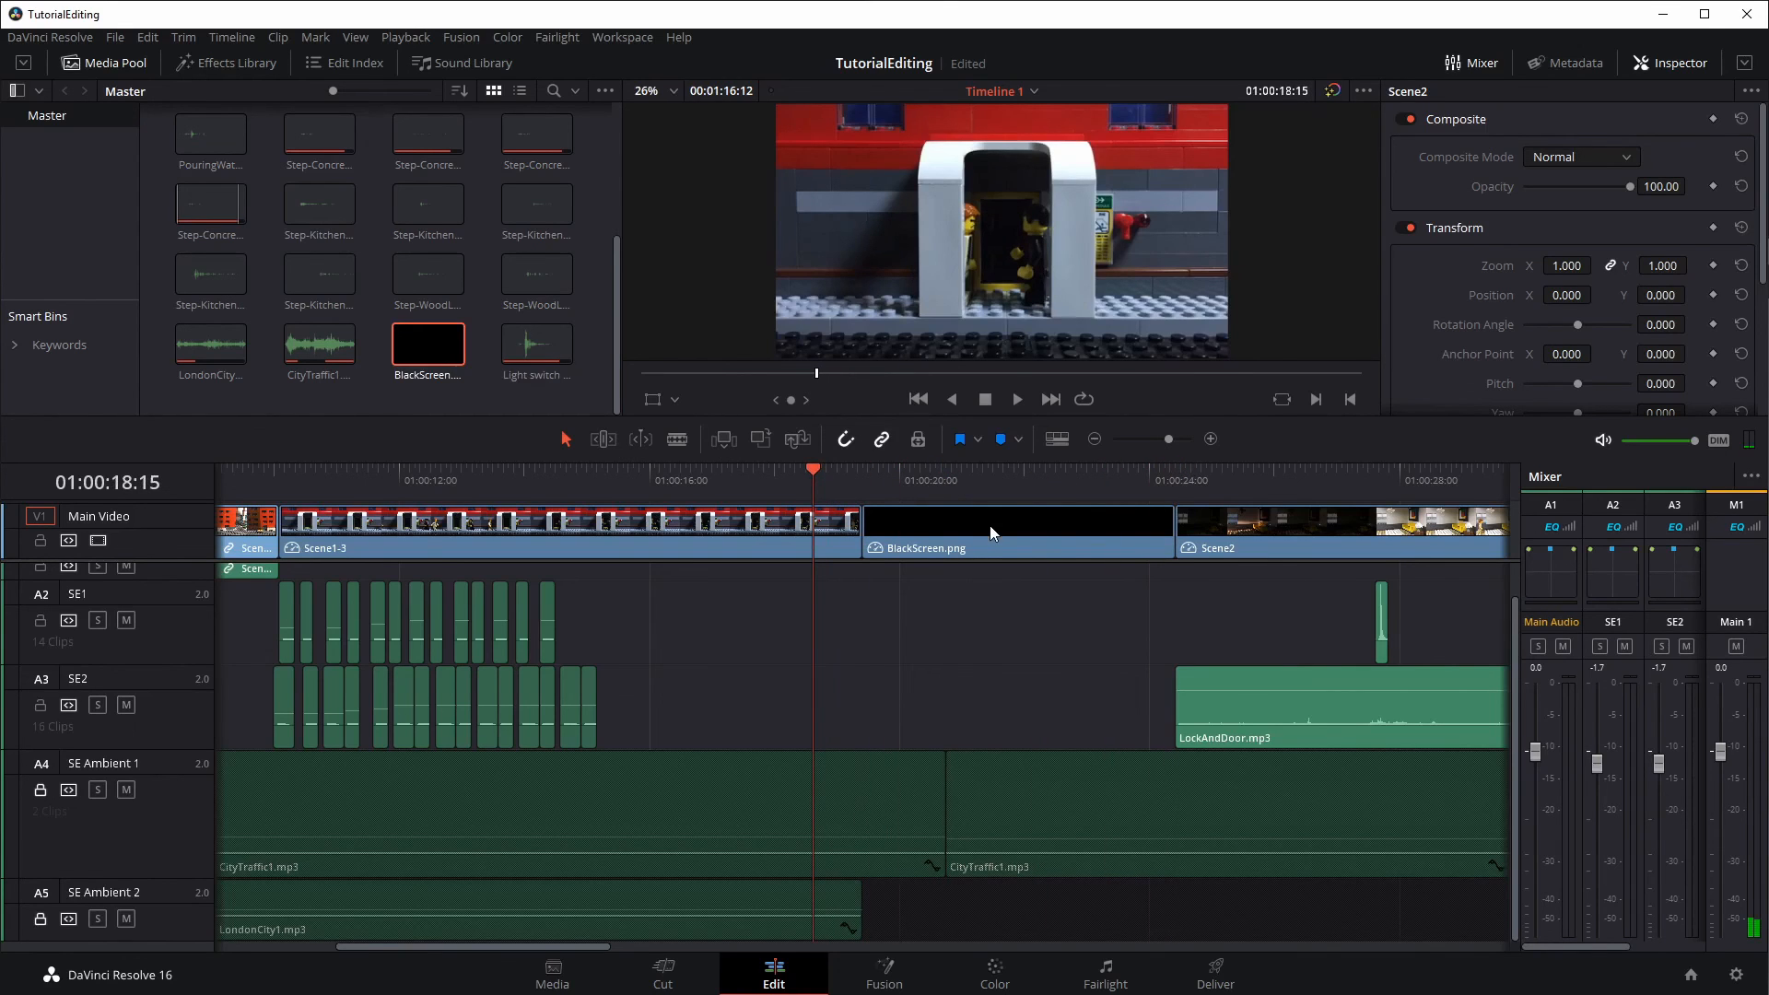
pyautogui.press('space')
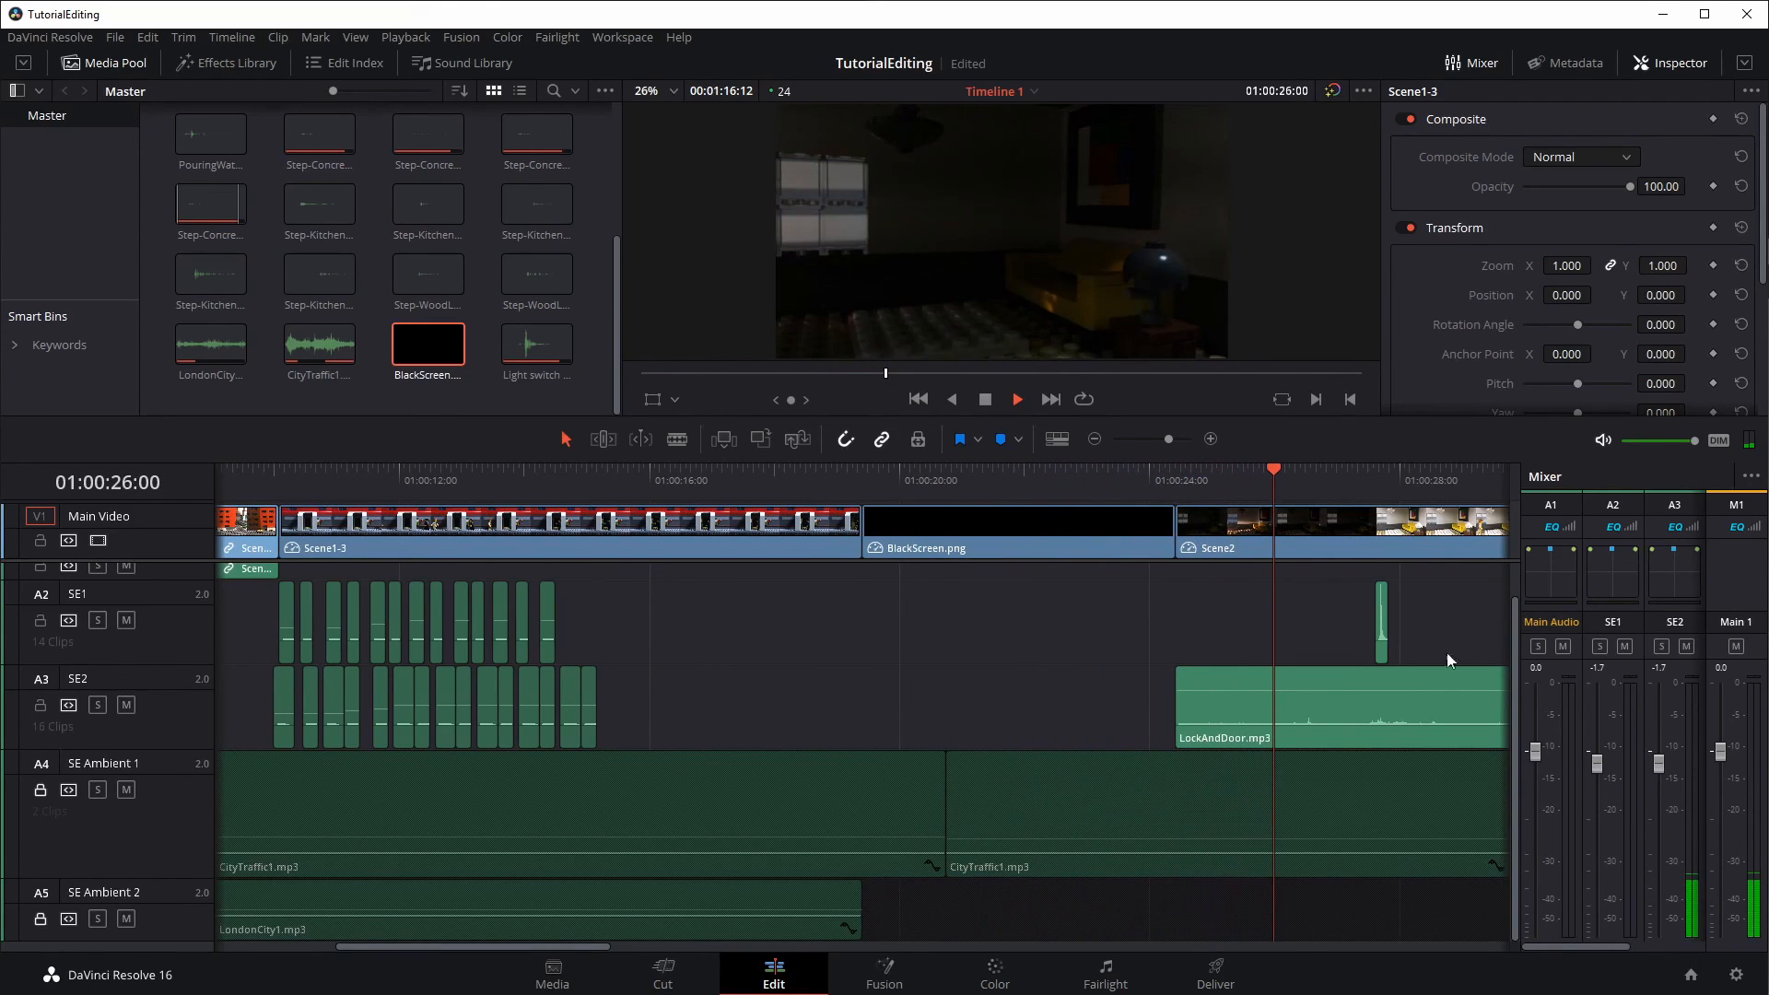
pyautogui.press('space')
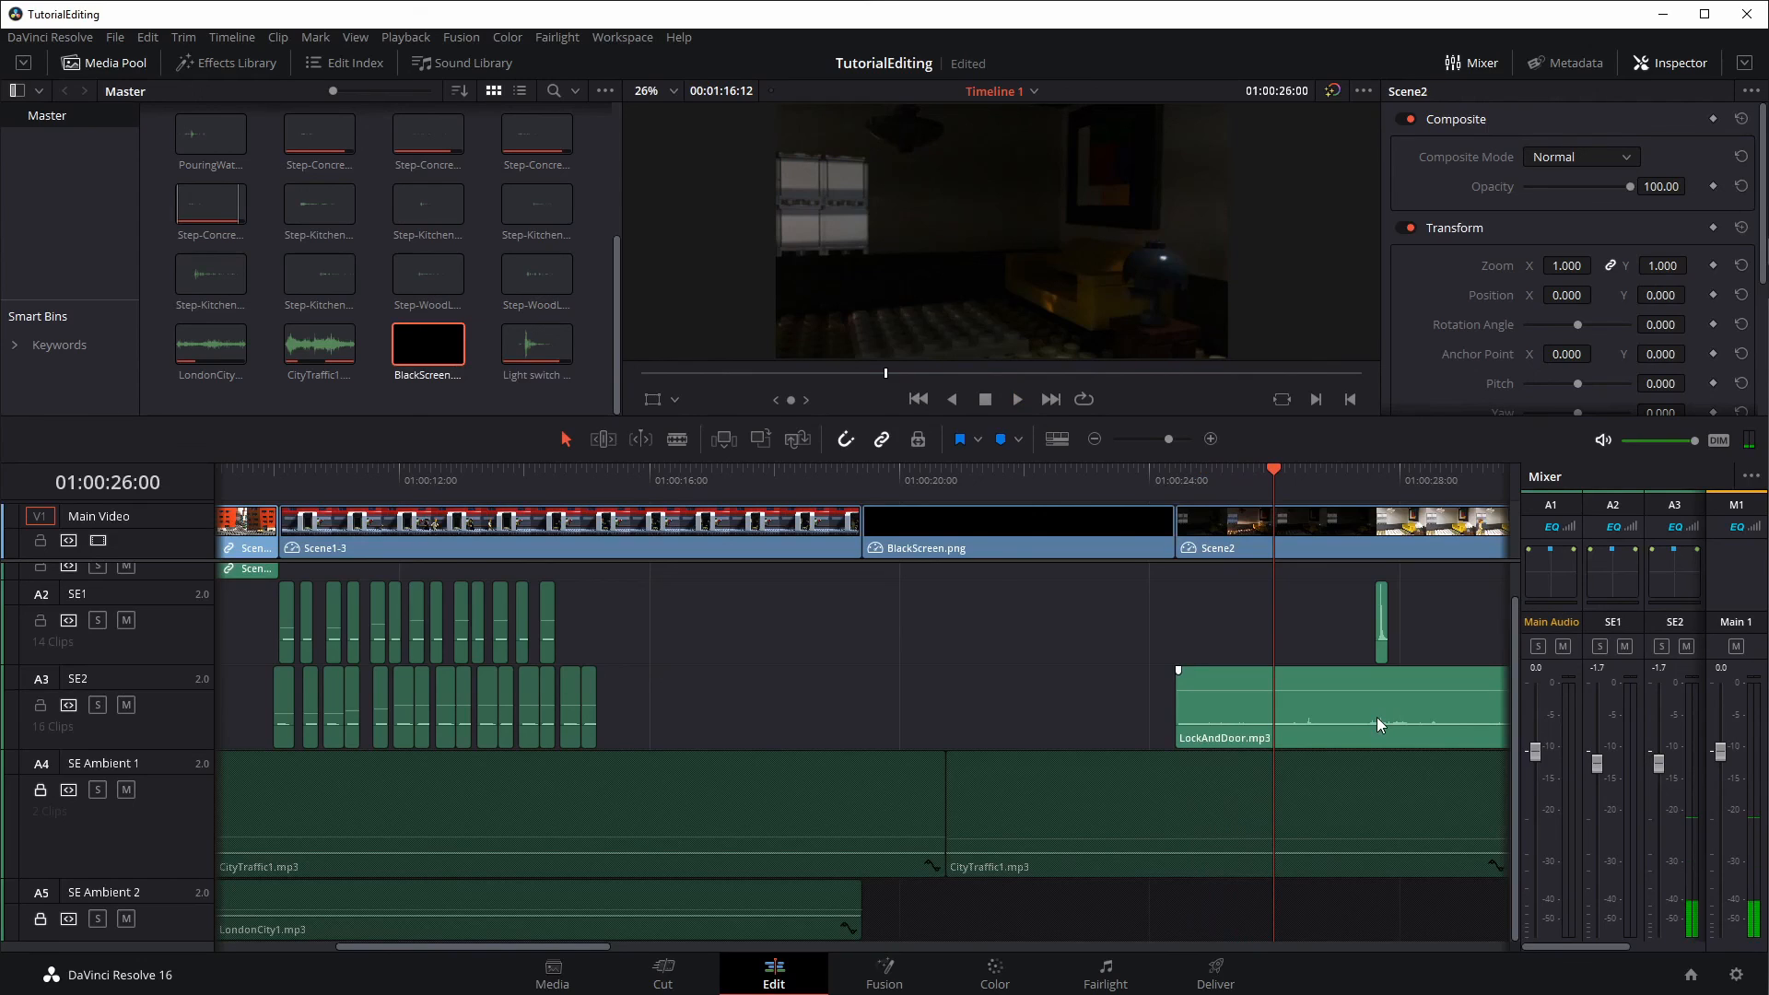